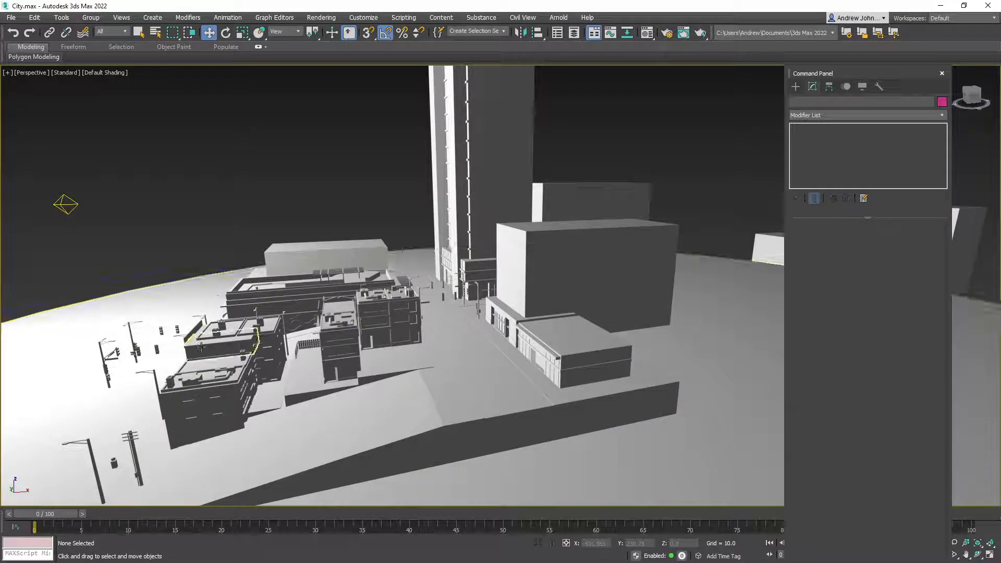
Examine the city model from above, covering the corner block, its rooftops and the surrounding buildings.
{"action": "left_click_drag", "start_coordinate": [224, 373], "coordinate": [418, 330]}
{"action": "left_click_drag", "start_coordinate": [279, 390], "coordinate": [414, 291]}
{"action": "scroll", "coordinate": [418, 342], "scroll_direction": "up", "scroll_amount": 3}
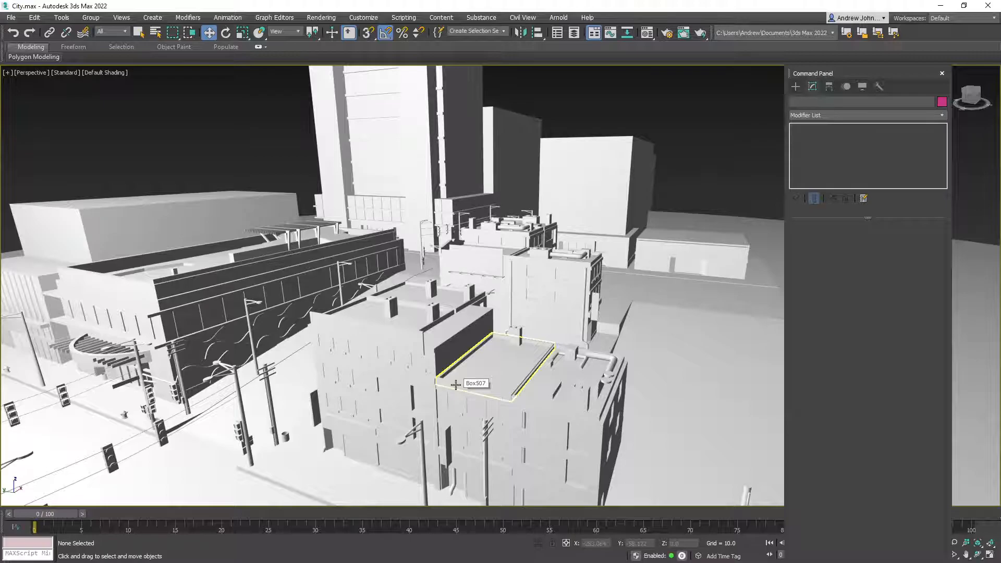
{"action": "left_click_drag", "start_coordinate": [273, 463], "coordinate": [384, 405]}
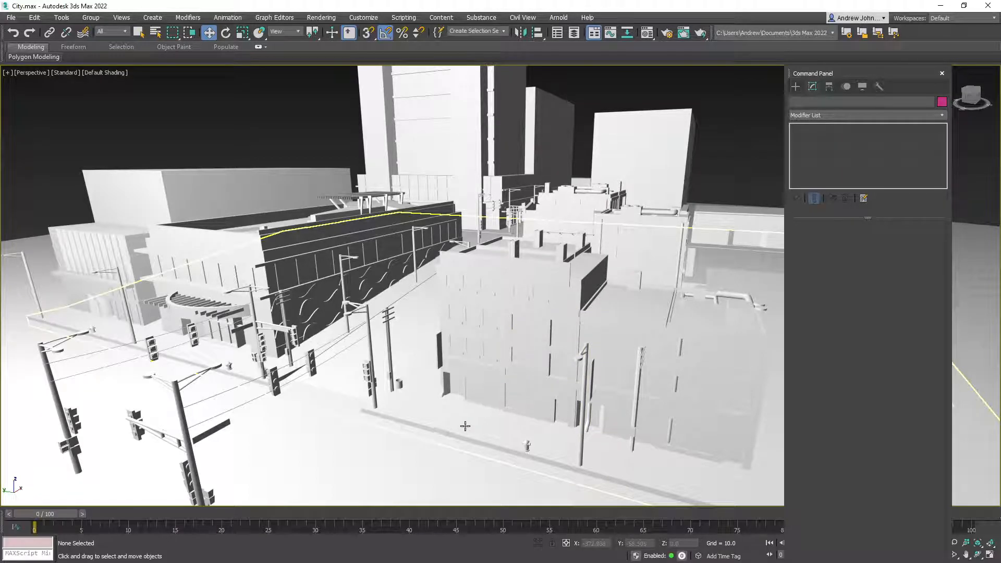
{"action": "left_click_drag", "start_coordinate": [396, 427], "coordinate": [338, 408]}
{"action": "scroll", "coordinate": [333, 405], "scroll_direction": "up", "scroll_amount": 4}
{"action": "scroll", "coordinate": [312, 306], "scroll_direction": "down", "scroll_amount": 6}
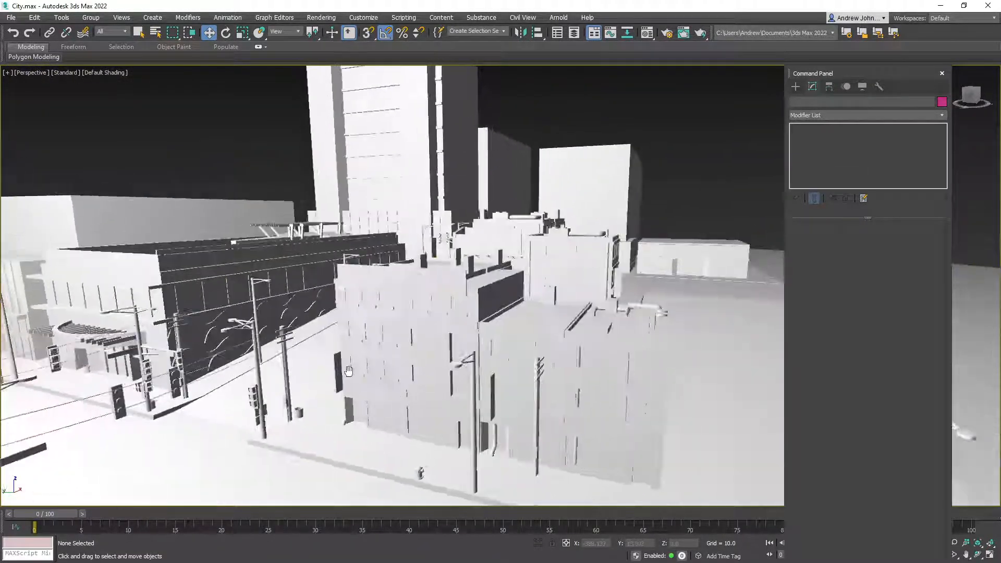
{"action": "left_click_drag", "start_coordinate": [357, 360], "coordinate": [412, 343]}
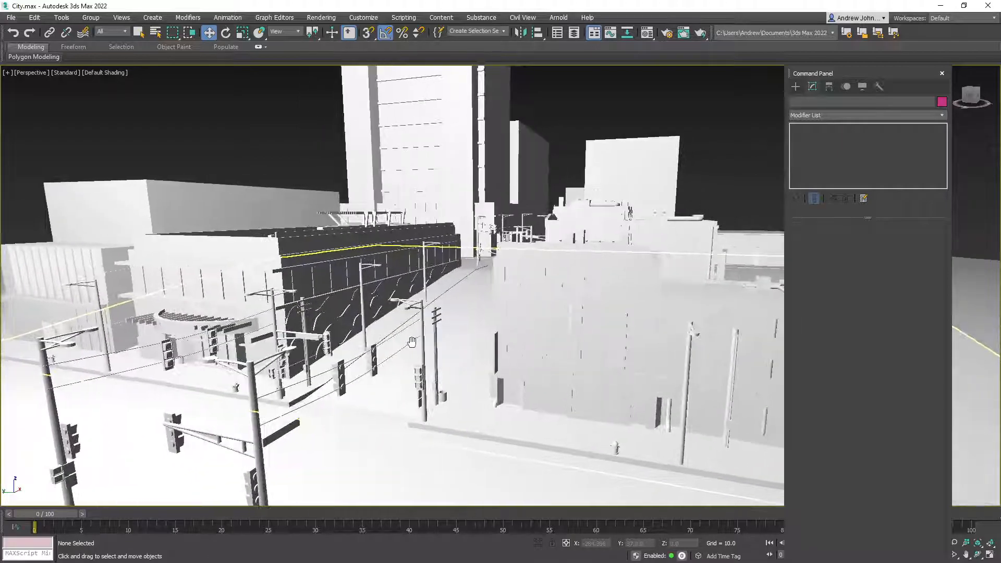
Examine the intersection and main street at close range, including the street lights, traffic signals and building facades.
{"action": "scroll", "coordinate": [291, 365], "scroll_direction": "up", "scroll_amount": 8}
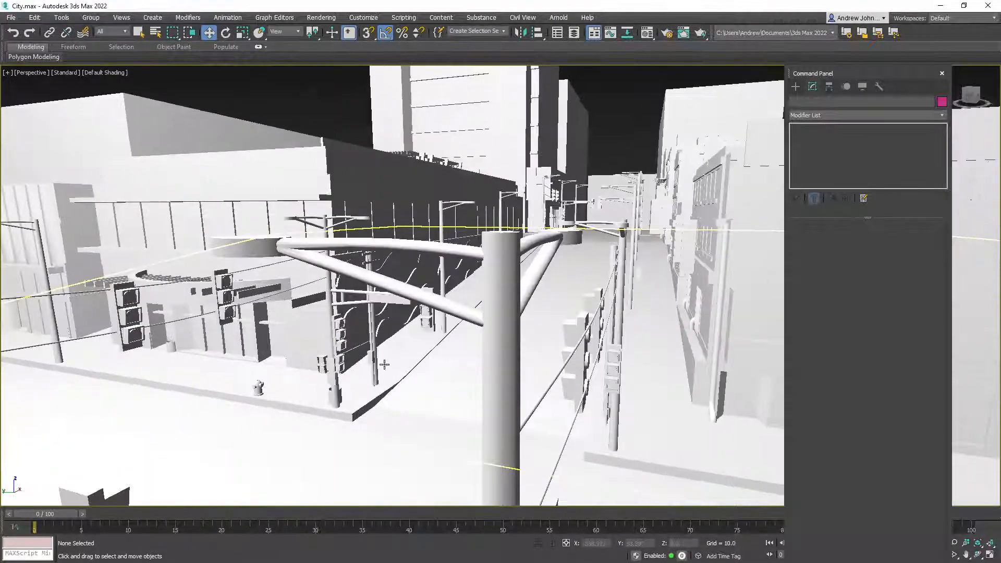
{"action": "left_click_drag", "start_coordinate": [327, 316], "coordinate": [244, 312]}
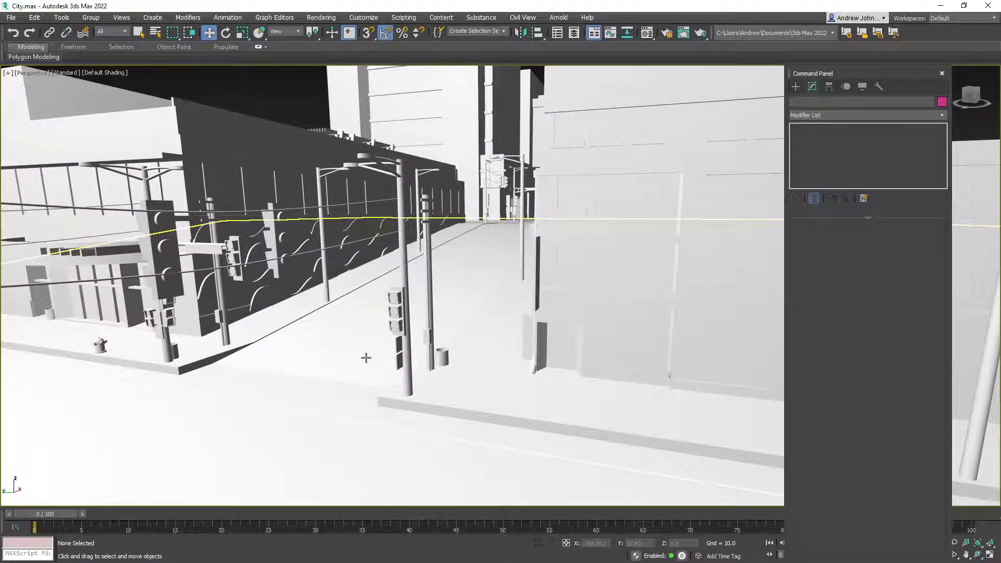
{"action": "scroll", "coordinate": [304, 332], "scroll_direction": "down", "scroll_amount": 10}
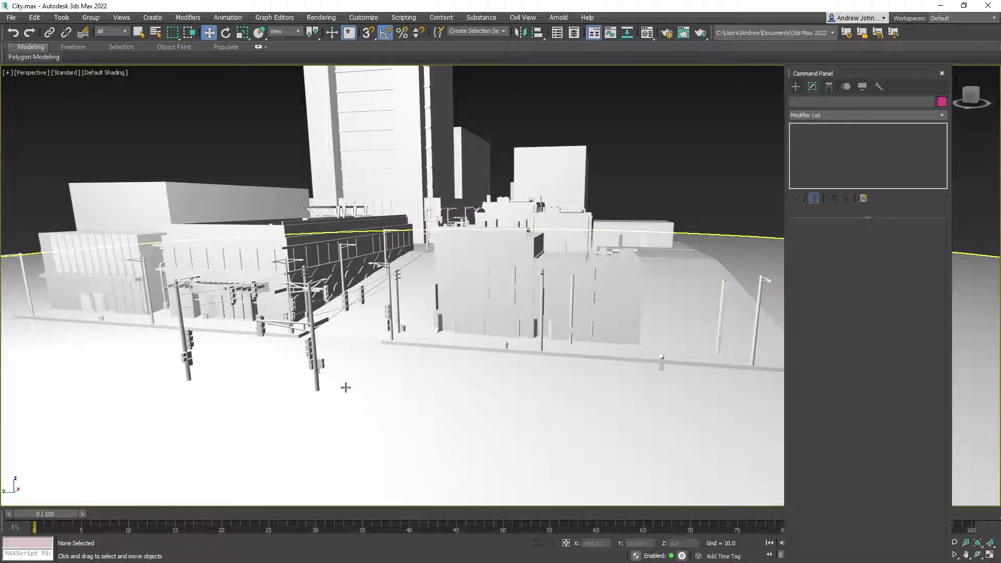
{"action": "scroll", "coordinate": [347, 404], "scroll_direction": "down", "scroll_amount": 2}
{"action": "left_click_drag", "start_coordinate": [333, 333], "coordinate": [251, 356]}
{"action": "scroll", "coordinate": [250, 331], "scroll_direction": "up", "scroll_amount": 8}
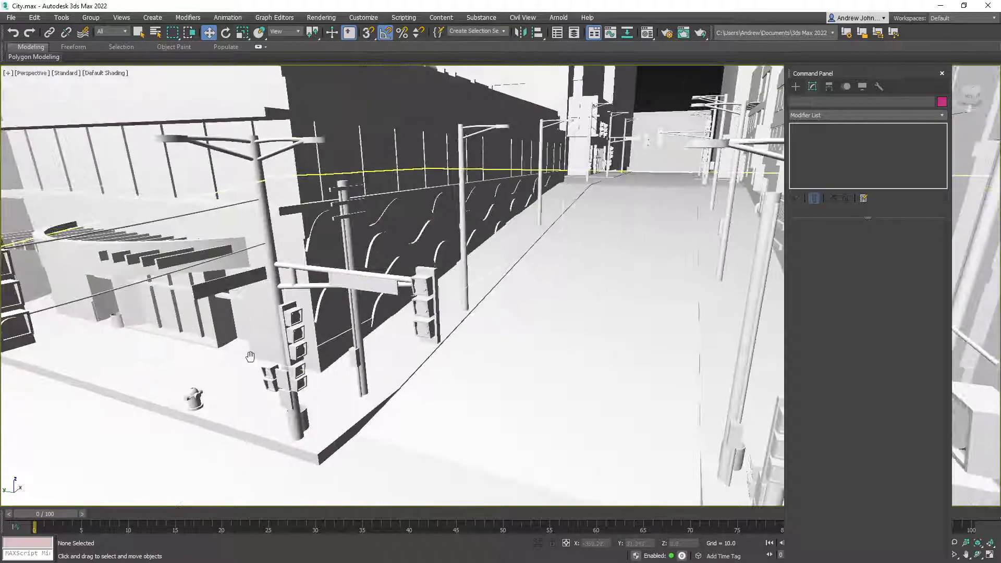
{"action": "scroll", "coordinate": [433, 355], "scroll_direction": "down", "scroll_amount": 4}
{"action": "left_click_drag", "start_coordinate": [434, 354], "coordinate": [314, 346]}
{"action": "scroll", "coordinate": [314, 346], "scroll_direction": "down", "scroll_amount": 3}
{"action": "left_click_drag", "start_coordinate": [106, 373], "coordinate": [389, 366]}
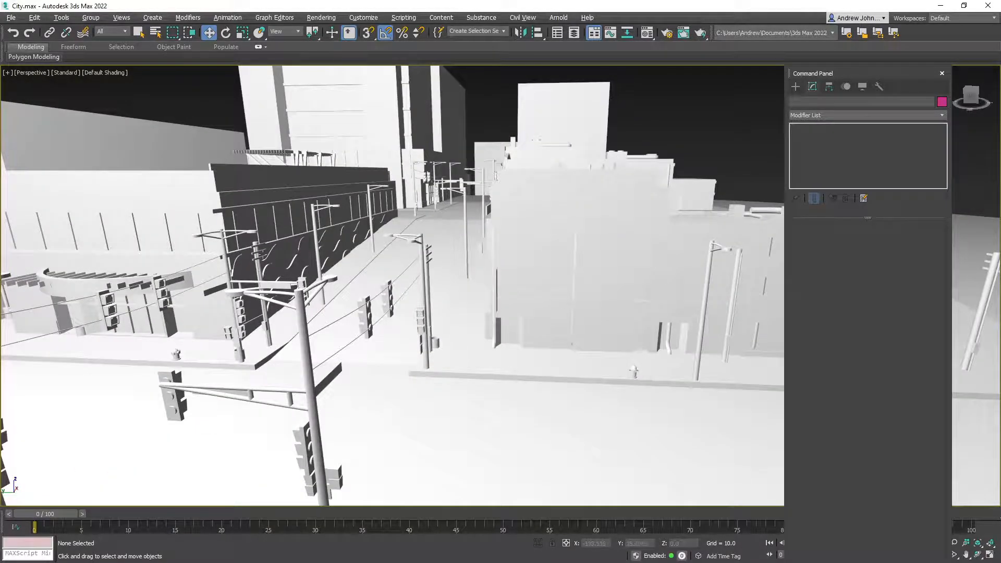
{"action": "left_click_drag", "start_coordinate": [428, 378], "coordinate": [449, 377]}
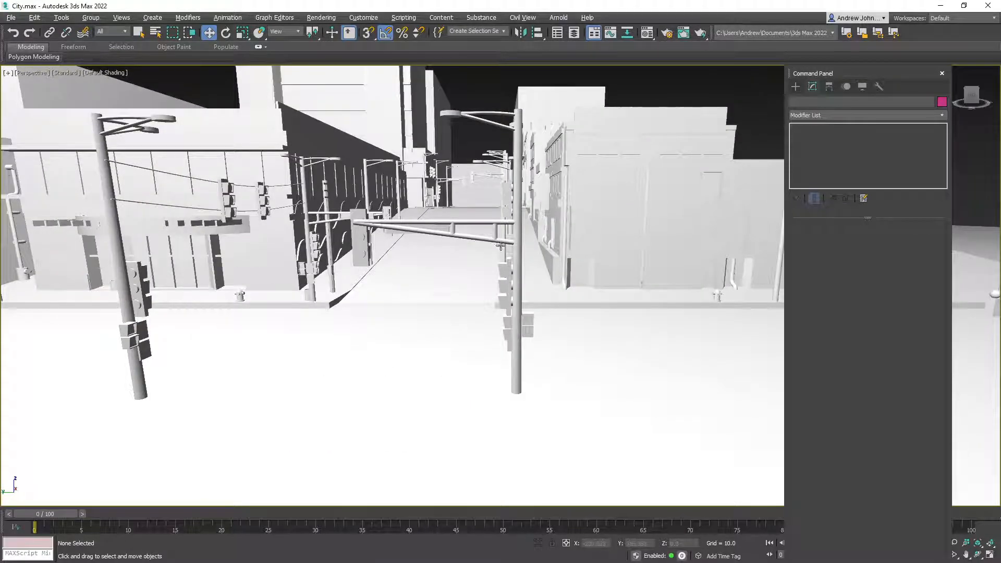
{"action": "left_click_drag", "start_coordinate": [343, 310], "coordinate": [452, 398]}
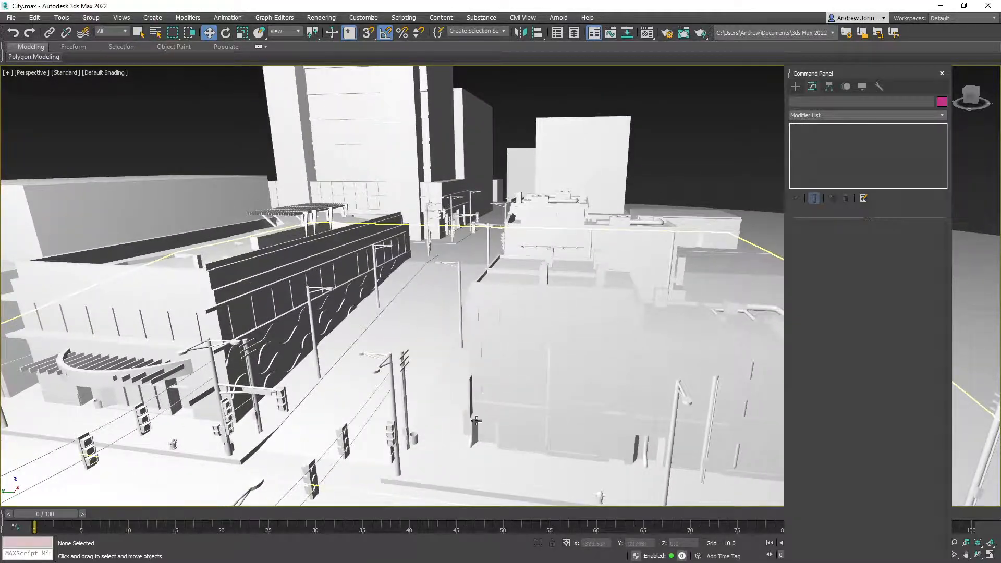
{"action": "left_click_drag", "start_coordinate": [425, 321], "coordinate": [421, 400]}
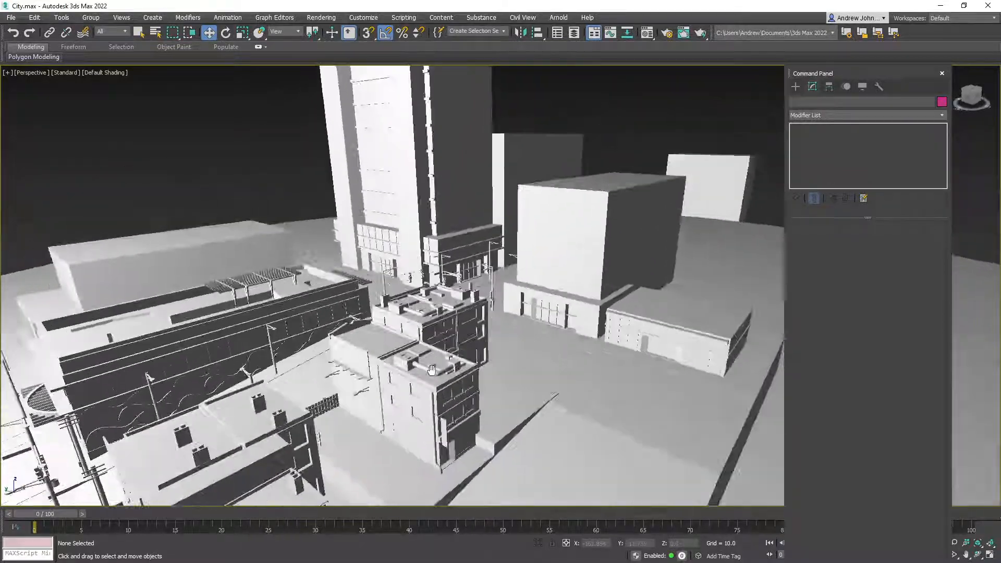
Examine the rear sides and rooftops of the smaller street buildings, selecting individual rooftop boxes.
{"action": "left_click", "coordinate": [431, 338]}
{"action": "left_click", "coordinate": [459, 331]}
{"action": "left_click_drag", "start_coordinate": [459, 334], "coordinate": [482, 285]}
{"action": "left_click", "coordinate": [459, 339]}
{"action": "mouse_move", "coordinate": [433, 351]}
{"action": "left_mouse_down"}
{"action": "mouse_move", "coordinate": [505, 347]}
{"action": "mouse_move", "coordinate": [441, 340]}
{"action": "left_mouse_up"}
{"action": "left_click", "coordinate": [478, 292]}
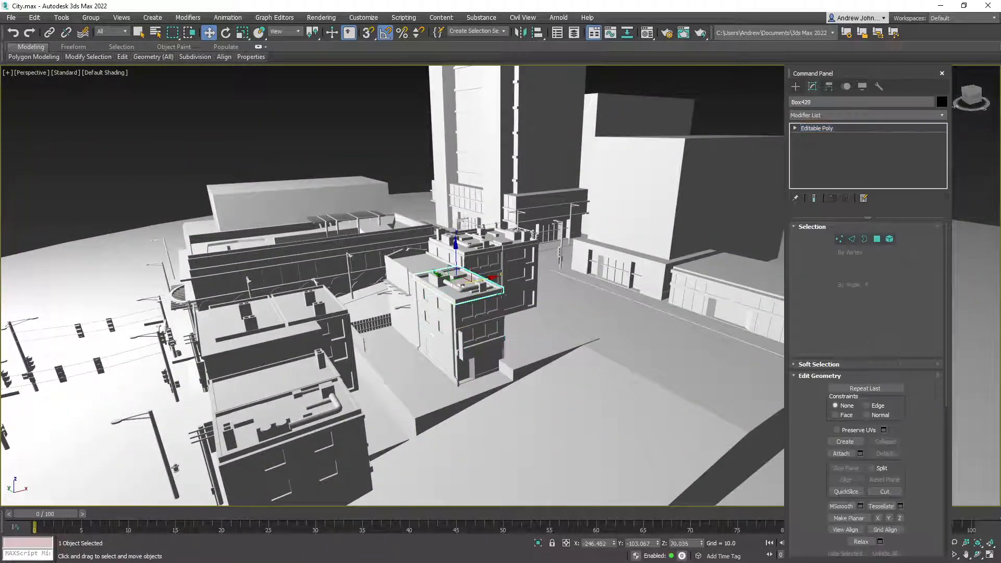
{"action": "left_click_drag", "start_coordinate": [479, 293], "coordinate": [439, 309]}
{"action": "left_click", "coordinate": [575, 251]}
{"action": "left_click_drag", "start_coordinate": [474, 348], "coordinate": [388, 425]}
Inspect the skyscraper and the simple background blocks around it, selecting the tower's upper volume.
{"action": "left_click", "coordinate": [453, 257]}
{"action": "scroll", "coordinate": [454, 334], "scroll_direction": "up", "scroll_amount": 2}
{"action": "left_click", "coordinate": [493, 428]}
{"action": "left_click_drag", "start_coordinate": [557, 395], "coordinate": [416, 424]}
{"action": "left_click", "coordinate": [449, 308]}
{"action": "left_click_drag", "start_coordinate": [449, 307], "coordinate": [516, 313]}
{"action": "left_click", "coordinate": [327, 195]}
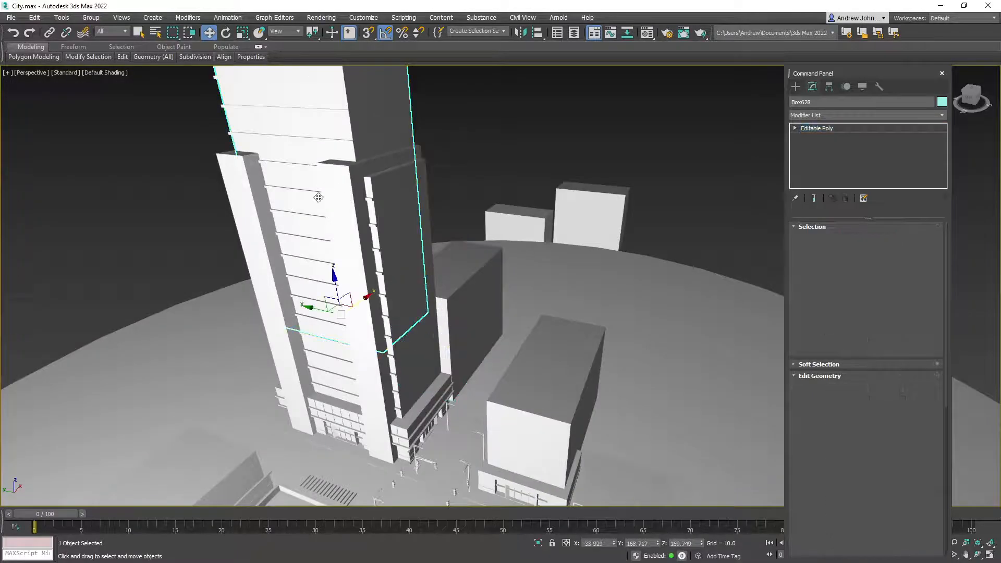
Try to move the skyscraper's lower outer block along the Y axis and undo the move.
{"action": "left_click", "coordinate": [263, 209]}
{"action": "left_click_drag", "start_coordinate": [271, 245], "coordinate": [365, 256]}
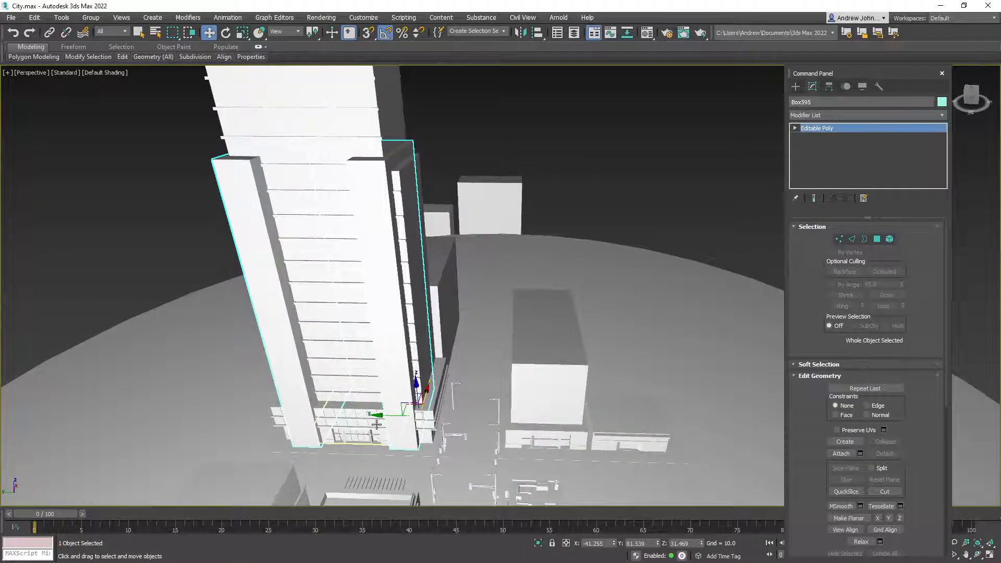
{"action": "left_click_drag", "start_coordinate": [379, 415], "coordinate": [282, 411]}
{"action": "key", "text": "ctrl+z"}
Check how the skyscraper closes the street view from the intersection and from above the rooftops.
{"action": "left_click_drag", "start_coordinate": [425, 405], "coordinate": [517, 281]}
{"action": "scroll", "coordinate": [446, 337], "scroll_direction": "down", "scroll_amount": 4}
{"action": "scroll", "coordinate": [447, 336], "scroll_direction": "up", "scroll_amount": 4}
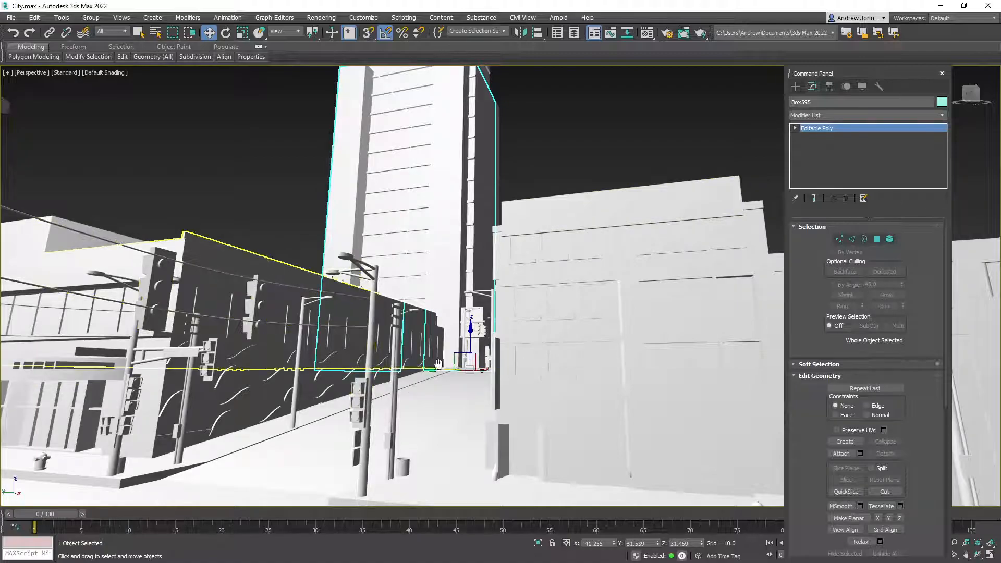
{"action": "left_click_drag", "start_coordinate": [383, 354], "coordinate": [420, 360]}
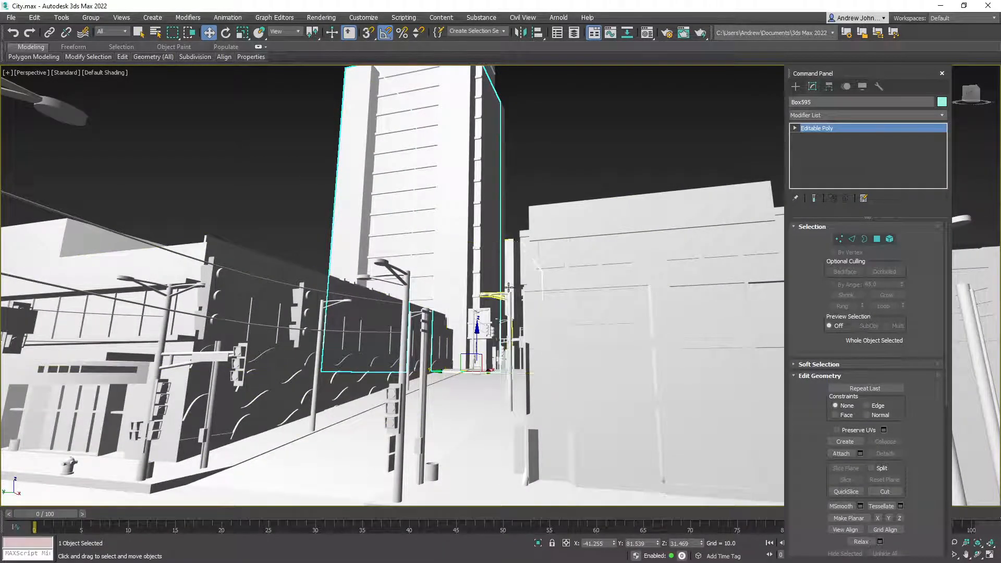
{"action": "left_click_drag", "start_coordinate": [509, 287], "coordinate": [615, 315]}
{"action": "left_click_drag", "start_coordinate": [688, 355], "coordinate": [497, 314]}
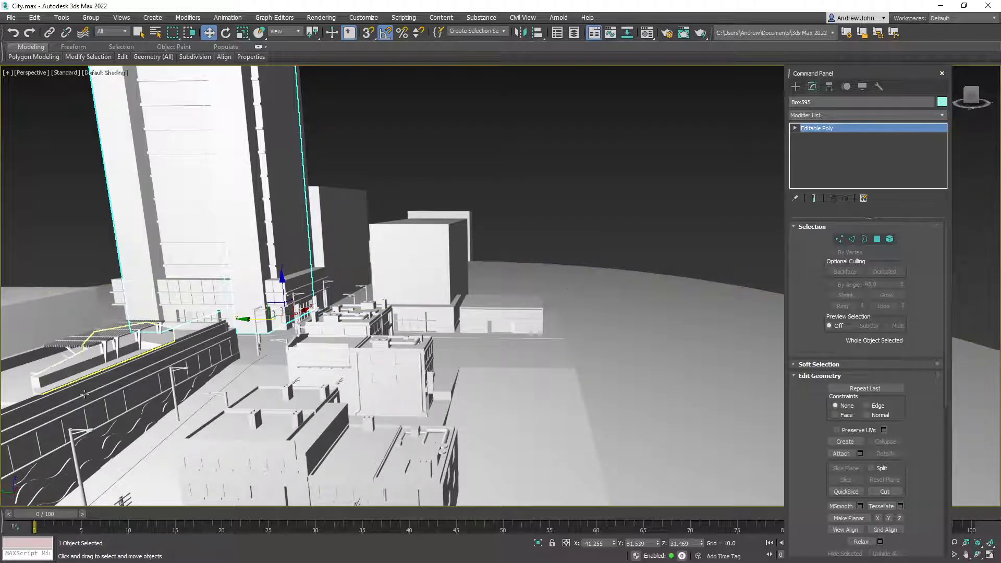
{"action": "mouse_move", "coordinate": [409, 374]}
{"action": "left_mouse_down"}
{"action": "mouse_move", "coordinate": [450, 372]}
{"action": "mouse_move", "coordinate": [431, 373]}
{"action": "mouse_move", "coordinate": [509, 329]}
{"action": "left_mouse_up"}
Select the round ground cylinder, inspect its extent around the city blocks, and clear the selection.
{"action": "left_click", "coordinate": [551, 296]}
{"action": "left_click_drag", "start_coordinate": [595, 264], "coordinate": [610, 313]}
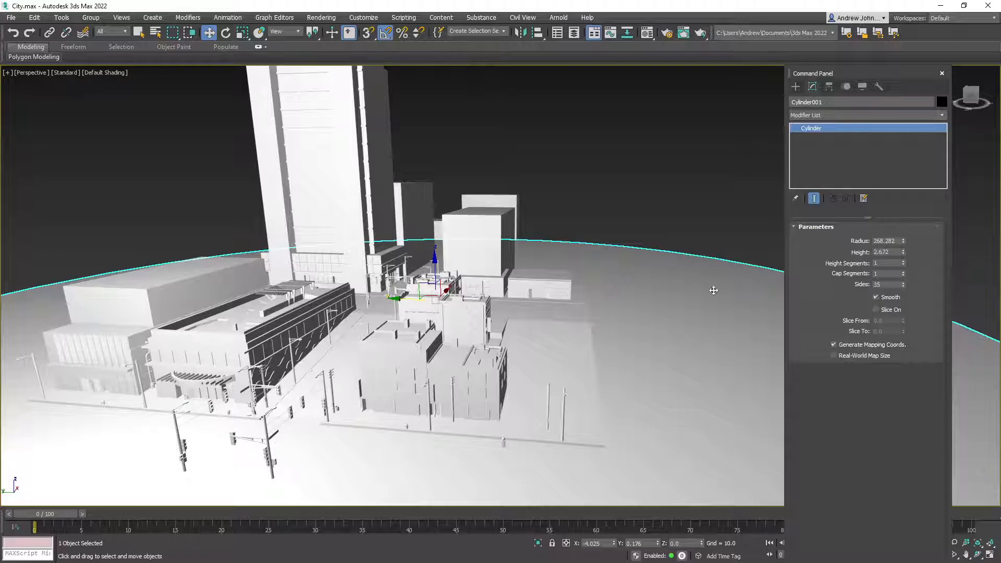
{"action": "left_click_drag", "start_coordinate": [181, 361], "coordinate": [255, 362]}
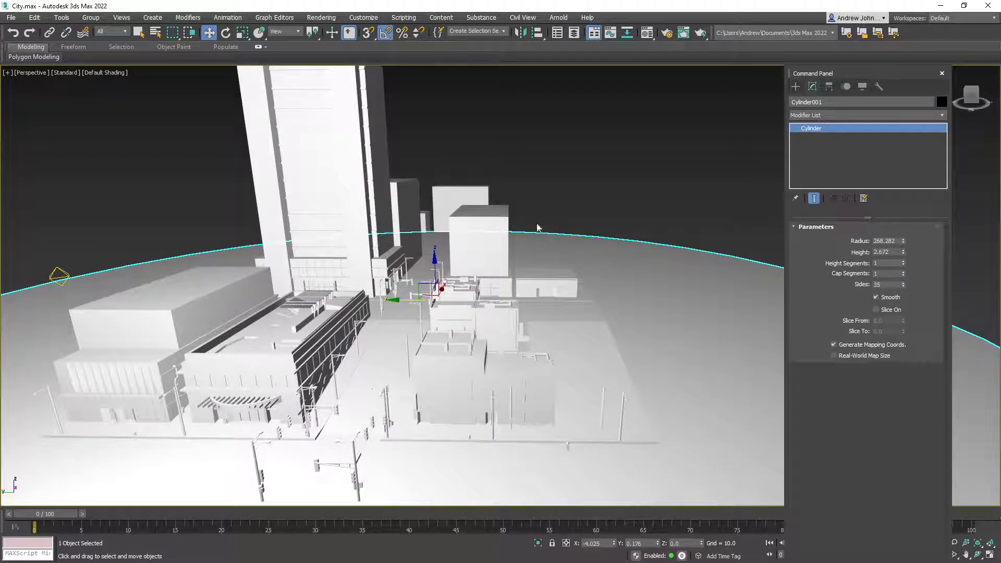
{"action": "scroll", "coordinate": [623, 299], "scroll_direction": "down", "scroll_amount": 5}
{"action": "left_click_drag", "start_coordinate": [621, 302], "coordinate": [485, 422]}
{"action": "scroll", "coordinate": [458, 337], "scroll_direction": "up", "scroll_amount": 5}
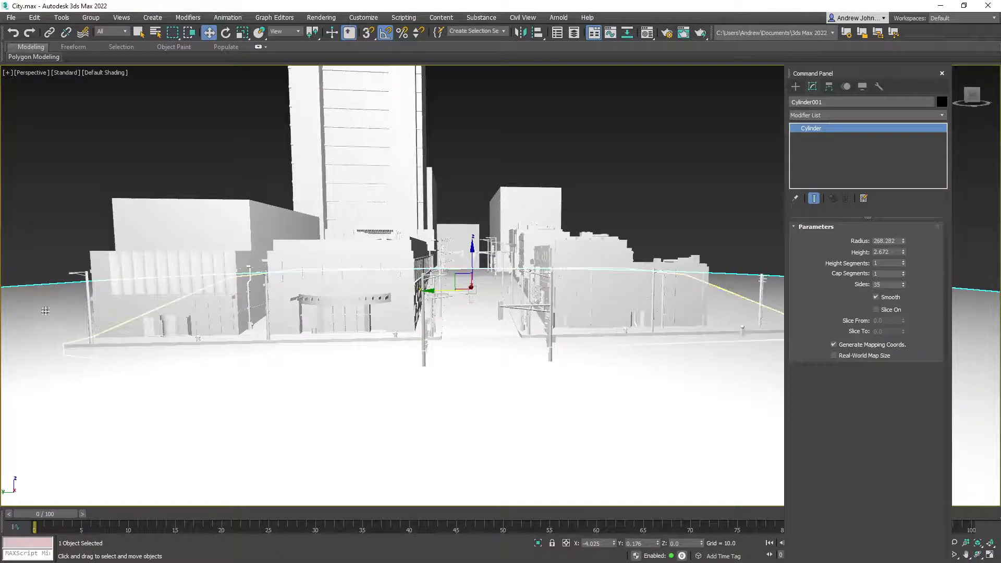
{"action": "left_click", "coordinate": [9, 336]}
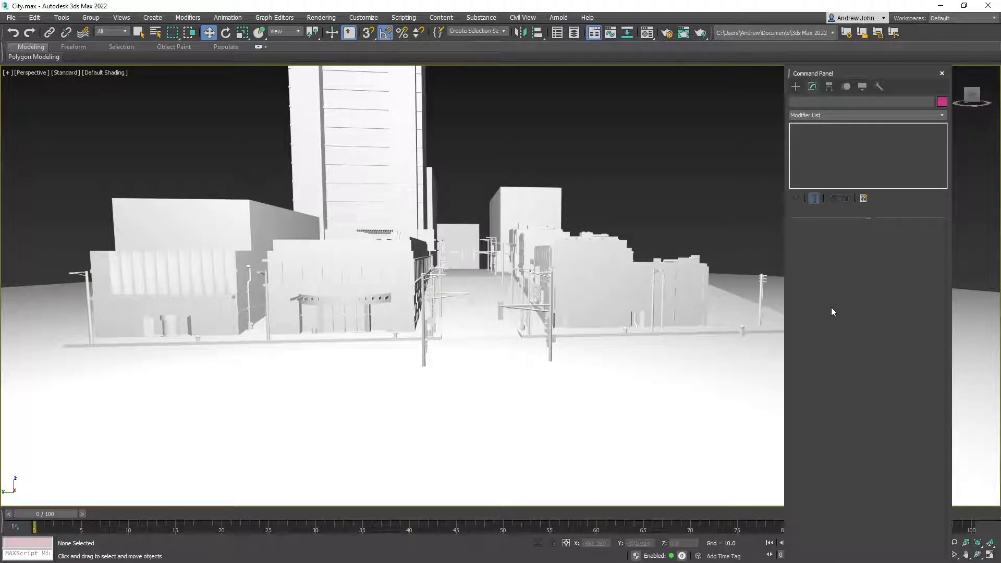
Review the whole city layout from the front, briefly selecting the ground cylinder and deselecting it again.
{"action": "left_click_drag", "start_coordinate": [361, 355], "coordinate": [365, 379]}
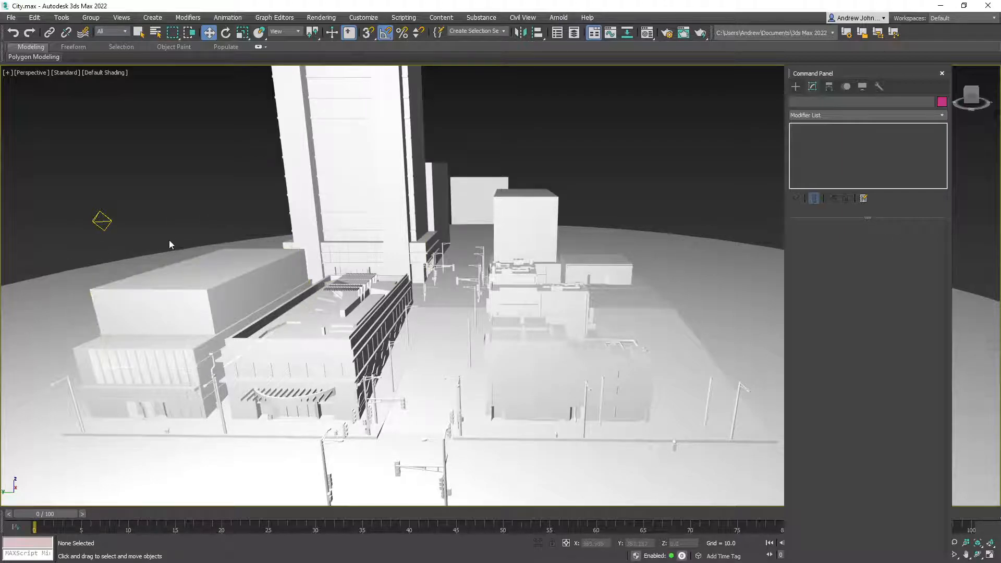
{"action": "left_click_drag", "start_coordinate": [602, 378], "coordinate": [585, 402]}
{"action": "left_click", "coordinate": [706, 326]}
{"action": "left_click_drag", "start_coordinate": [707, 325], "coordinate": [648, 398]}
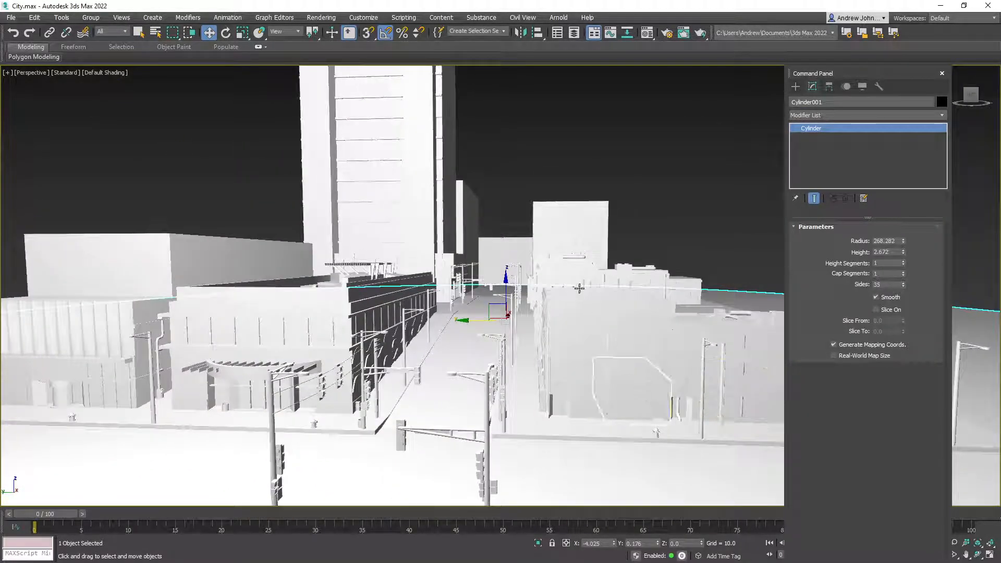
{"action": "left_click", "coordinate": [642, 150]}
{"action": "left_click_drag", "start_coordinate": [580, 373], "coordinate": [572, 374]}
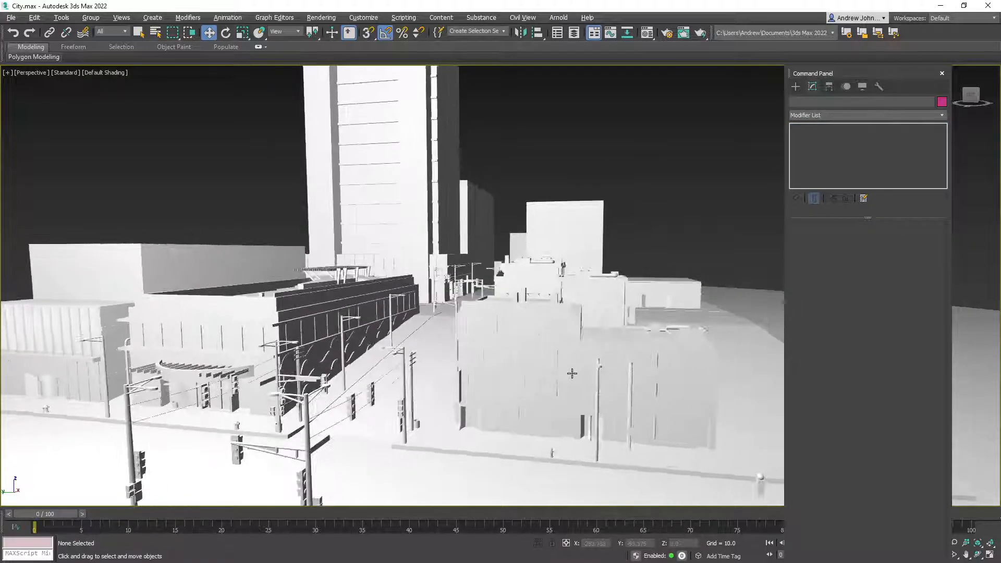
Switch to Arc1.psd in Photoshop, expand the Forge artboard and hide every drawing layer in its Orthos group.
{"action": "left_click", "coordinate": [946, 8]}
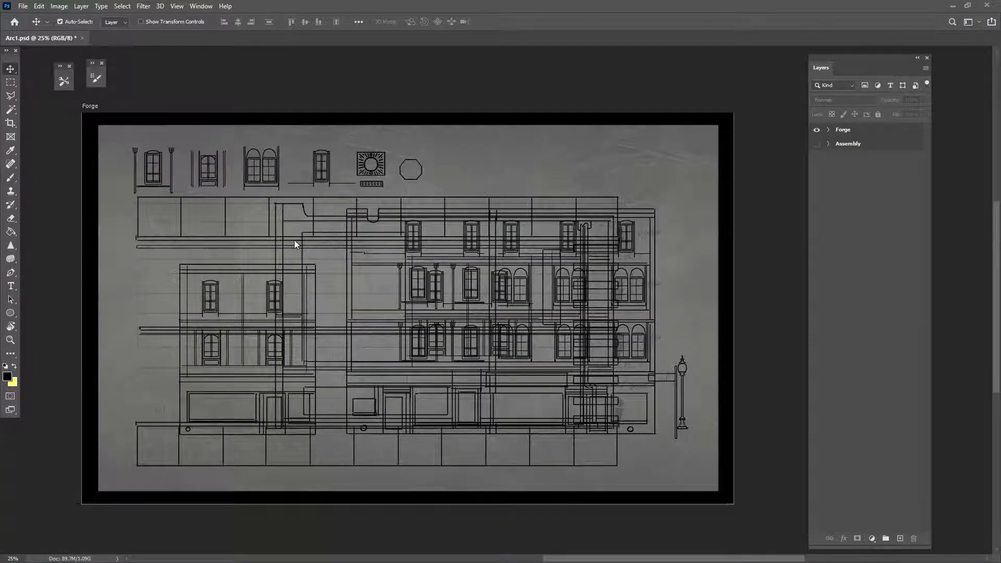
{"action": "left_click", "coordinate": [829, 130]}
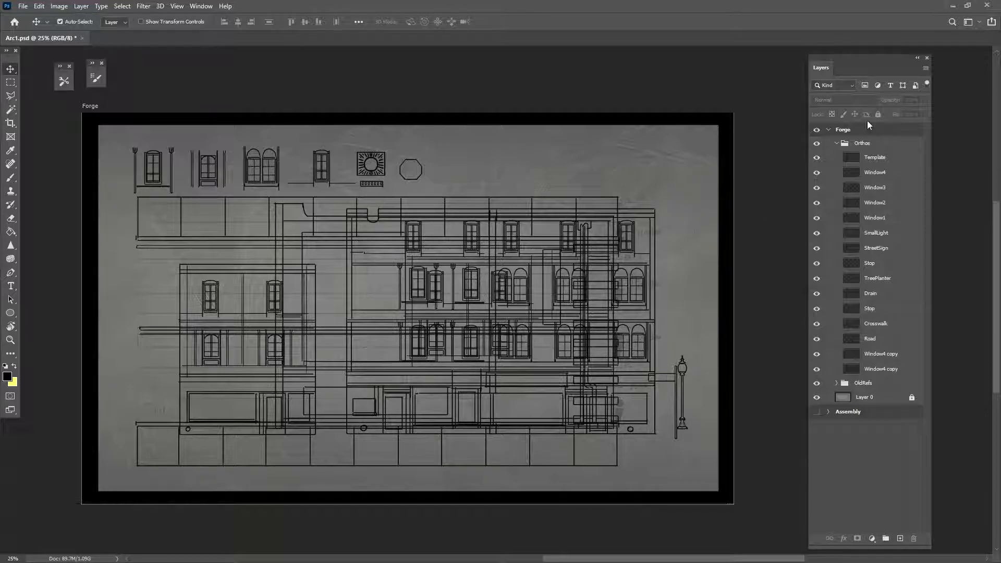
{"action": "left_click_drag", "start_coordinate": [816, 157], "coordinate": [813, 336]}
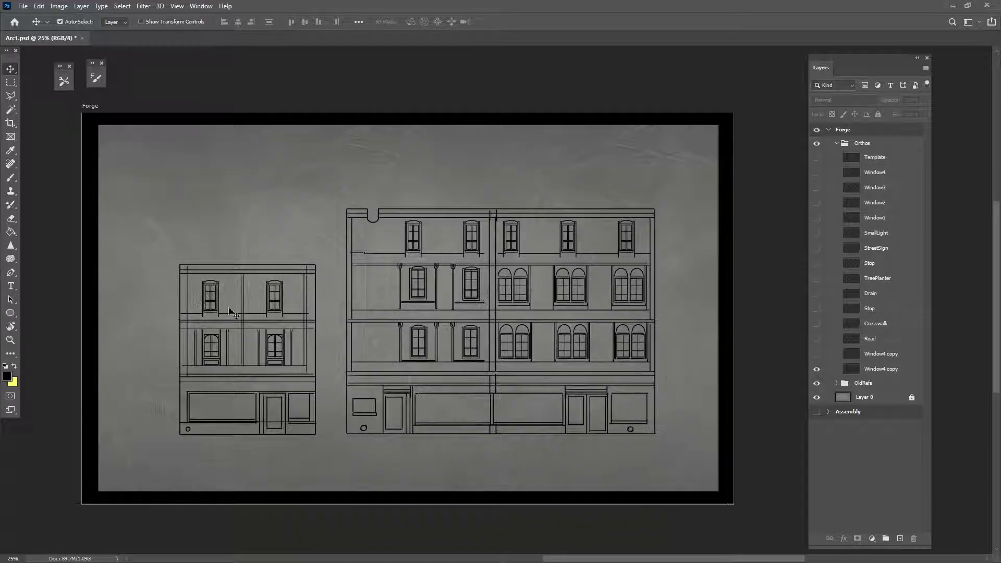
{"action": "left_click", "coordinate": [816, 369]}
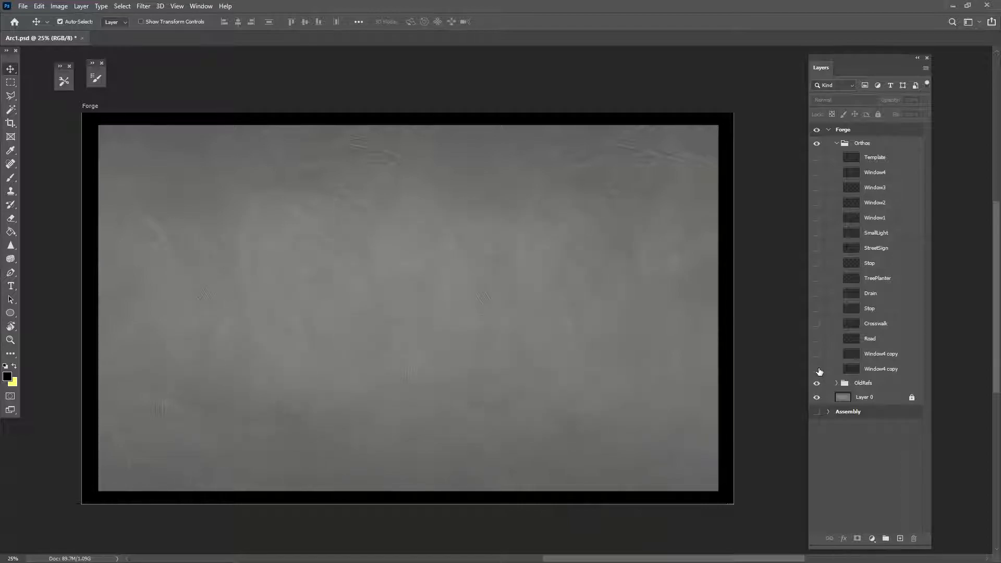
Show the Template layer with the floor, window and door guide lines and lower its opacity.
{"action": "left_click", "coordinate": [817, 157]}
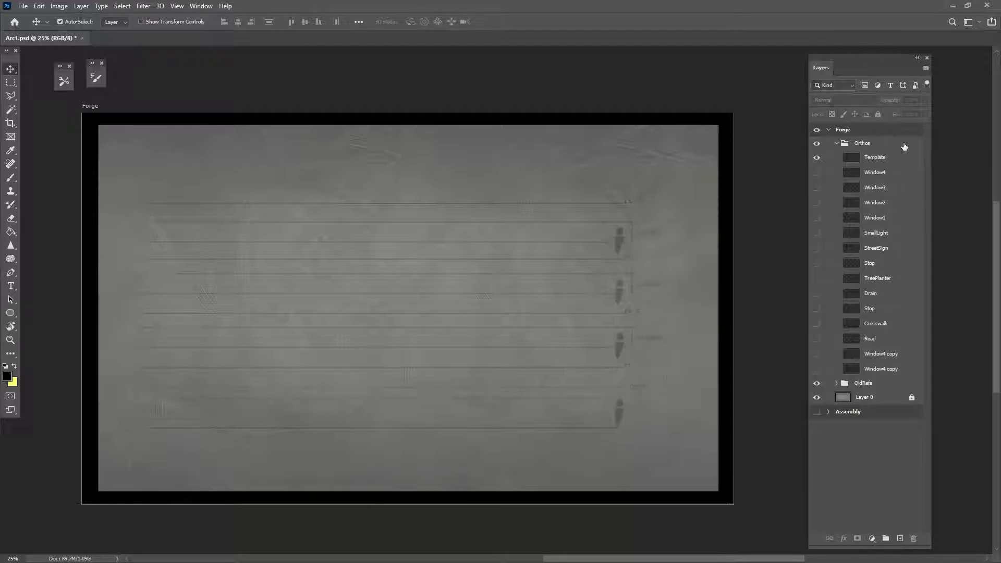
{"action": "left_click", "coordinate": [886, 158]}
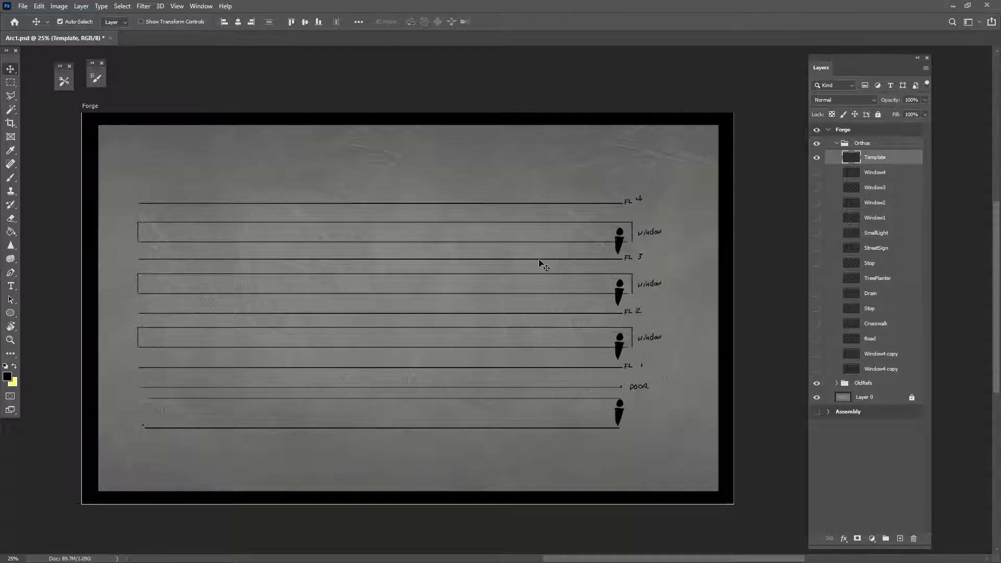
{"action": "mouse_move", "coordinate": [896, 103]}
{"action": "left_mouse_down"}
{"action": "mouse_move", "coordinate": [865, 100]}
{"action": "mouse_move", "coordinate": [878, 102]}
{"action": "left_mouse_up"}
View the lower Window4 copy facade drawing over the template, hide it and show the upper Window4 copy instead.
{"action": "left_click", "coordinate": [845, 372]}
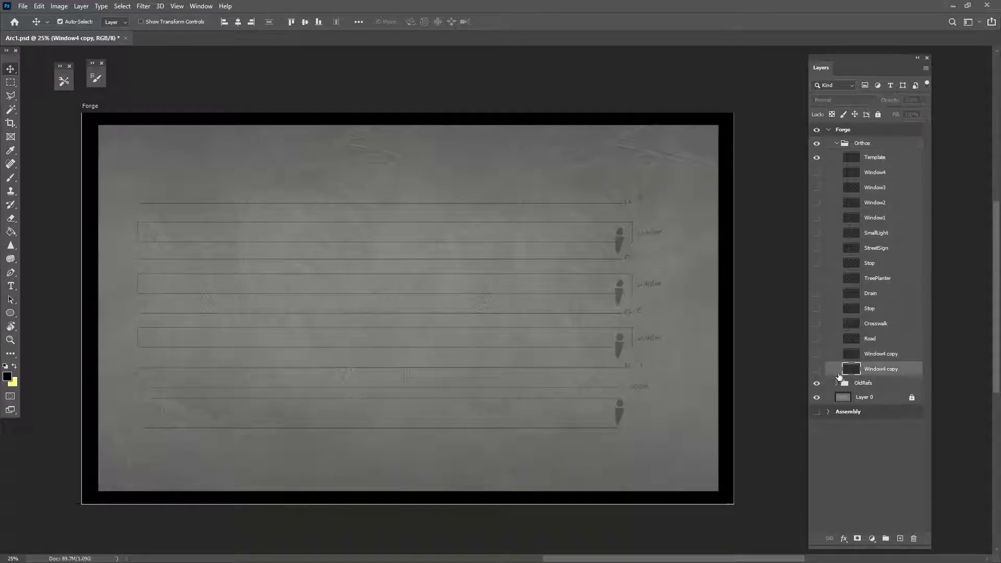
{"action": "left_click", "coordinate": [817, 369]}
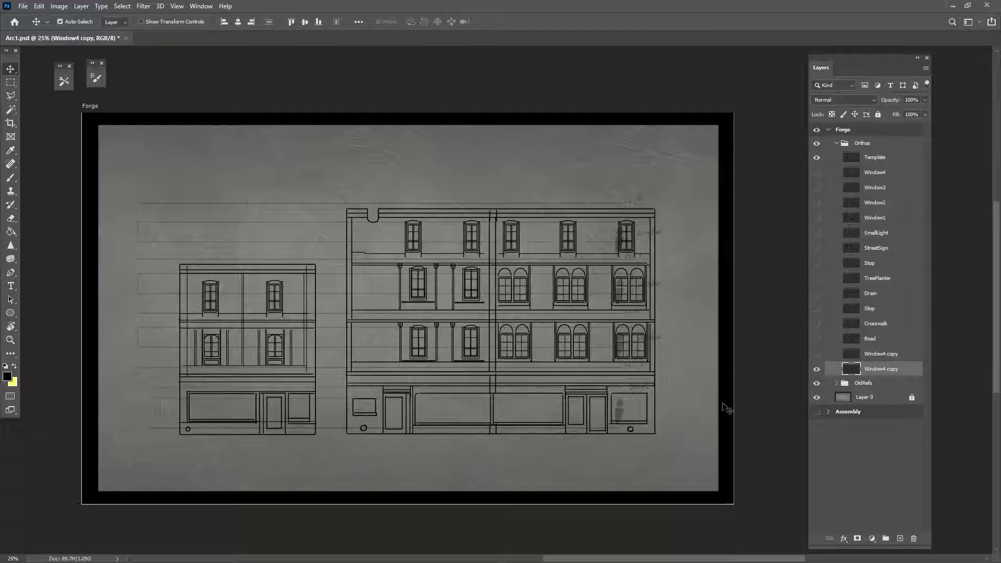
{"action": "left_click", "coordinate": [817, 369]}
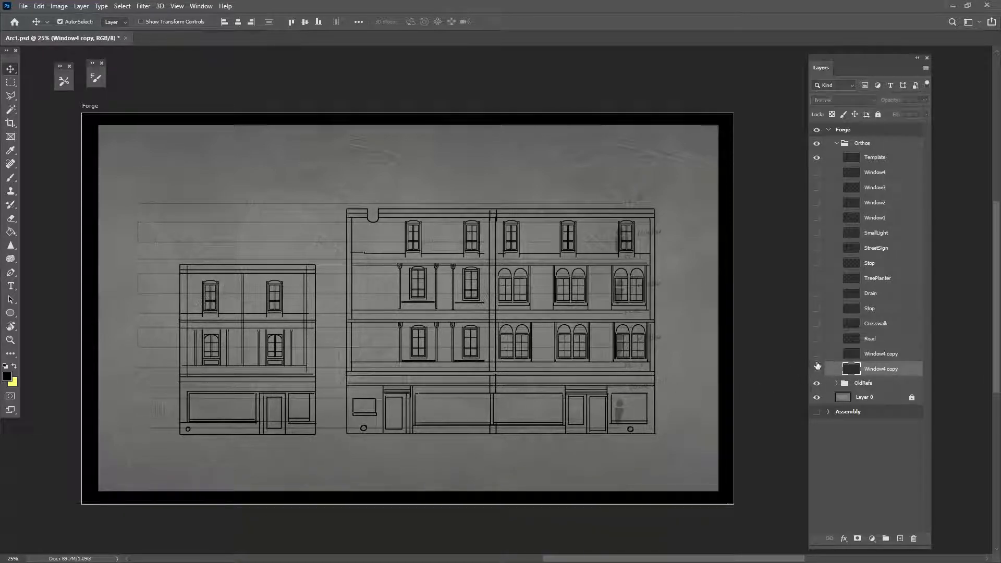
{"action": "left_click", "coordinate": [817, 353]}
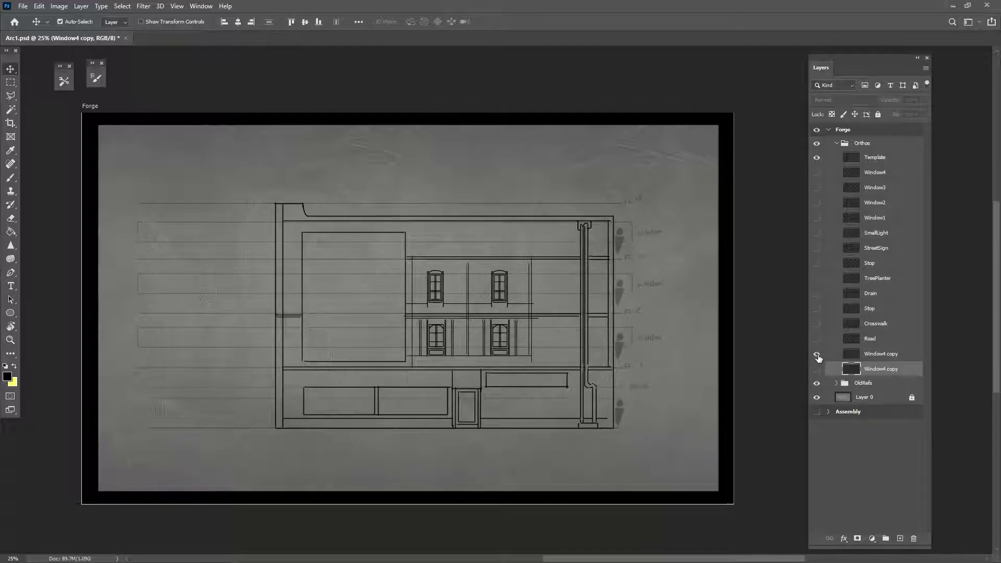
Hide the upper Window4 copy facade, show the lower Window4 copy and slide its drawing left until it is partly off the artboard.
{"action": "left_click", "coordinate": [816, 354]}
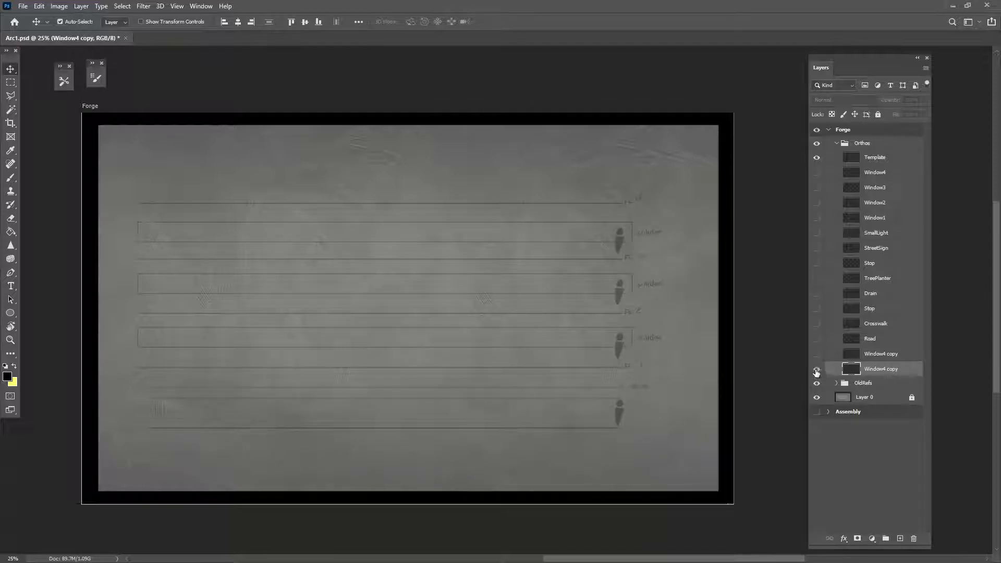
{"action": "left_click", "coordinate": [817, 370]}
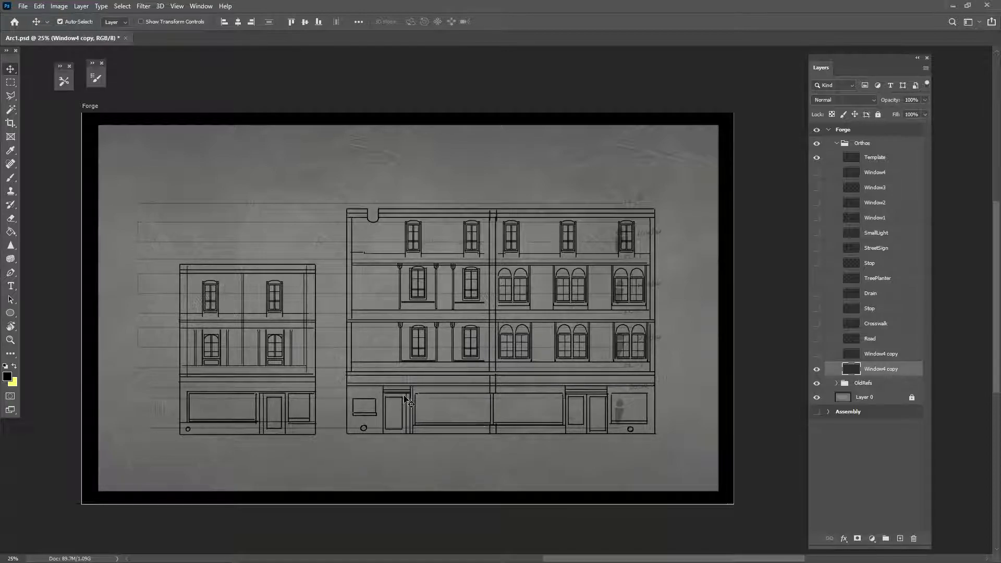
{"action": "left_click_drag", "start_coordinate": [407, 398], "coordinate": [208, 386]}
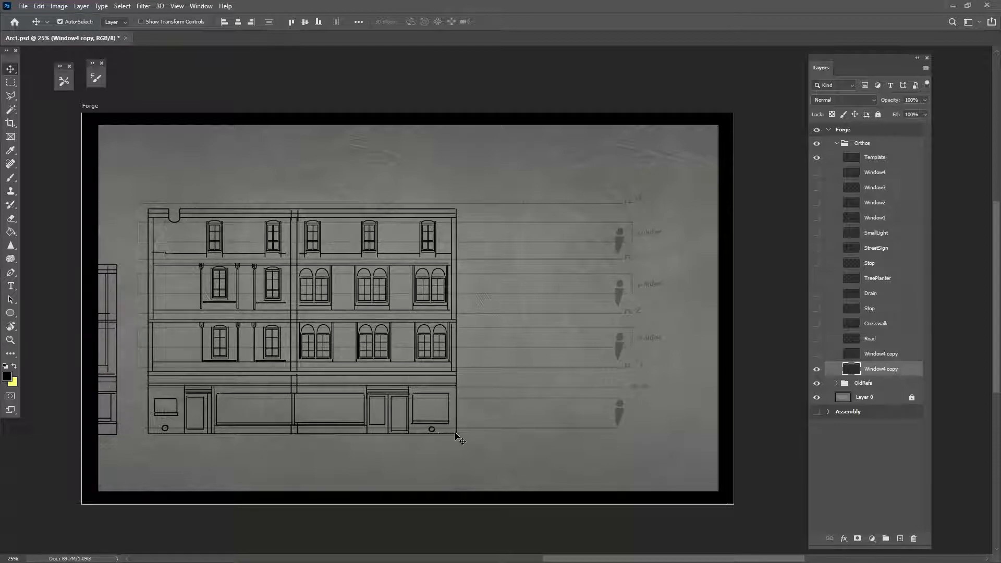
{"action": "left_click_drag", "start_coordinate": [457, 434], "coordinate": [371, 430]}
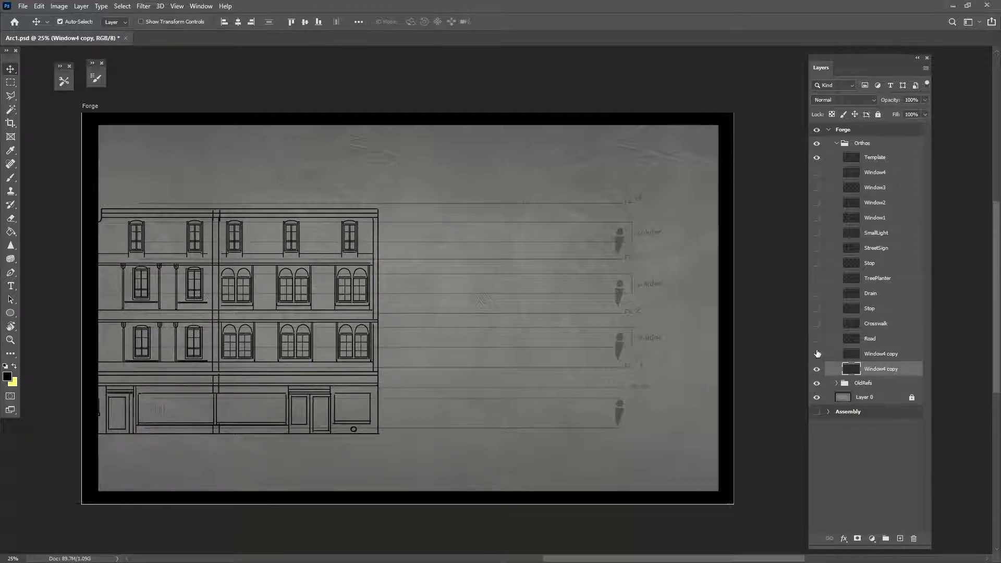
Show the upper Window4 copy again, join it to the right edge of the other facade and line both up with the template.
{"action": "left_click", "coordinate": [817, 355]}
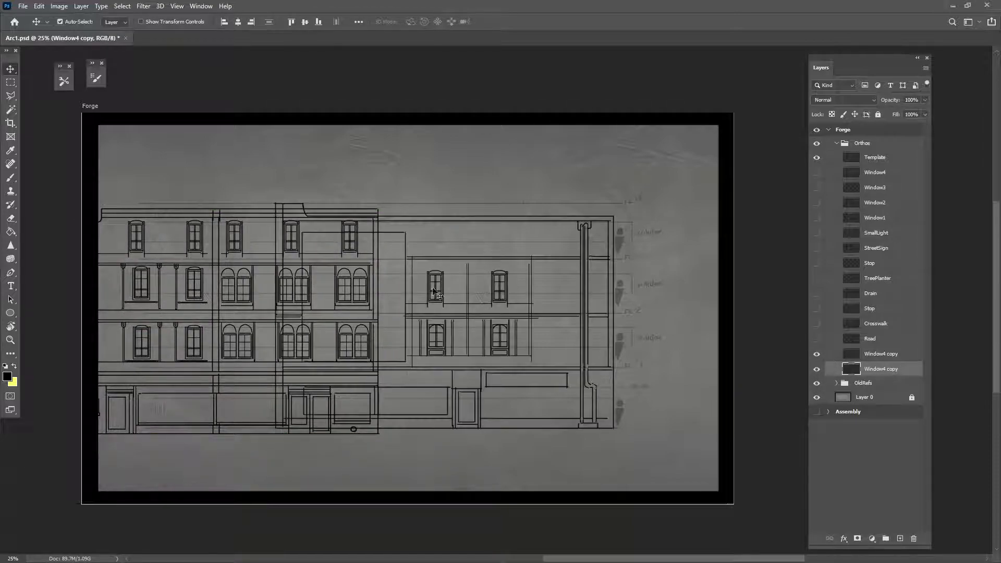
{"action": "left_click_drag", "start_coordinate": [416, 217], "coordinate": [518, 222]}
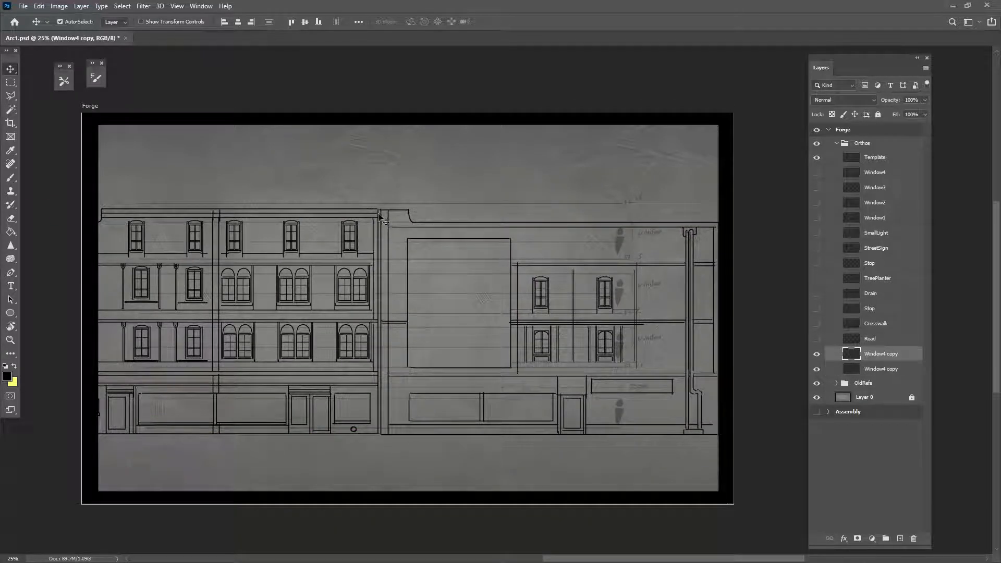
{"action": "left_click_drag", "start_coordinate": [380, 214], "coordinate": [379, 209]}
{"action": "left_click", "coordinate": [462, 277]}
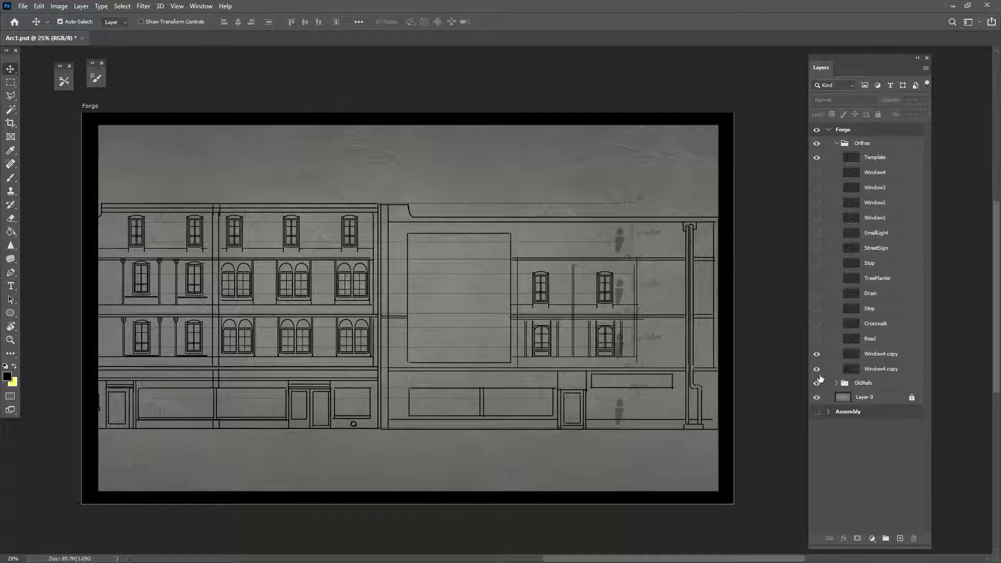
Hide both Window4 copy facades and show the Road, Crosswalk, lower Stop and Drain layers over the template.
{"action": "left_click_drag", "start_coordinate": [817, 370], "coordinate": [821, 361]}
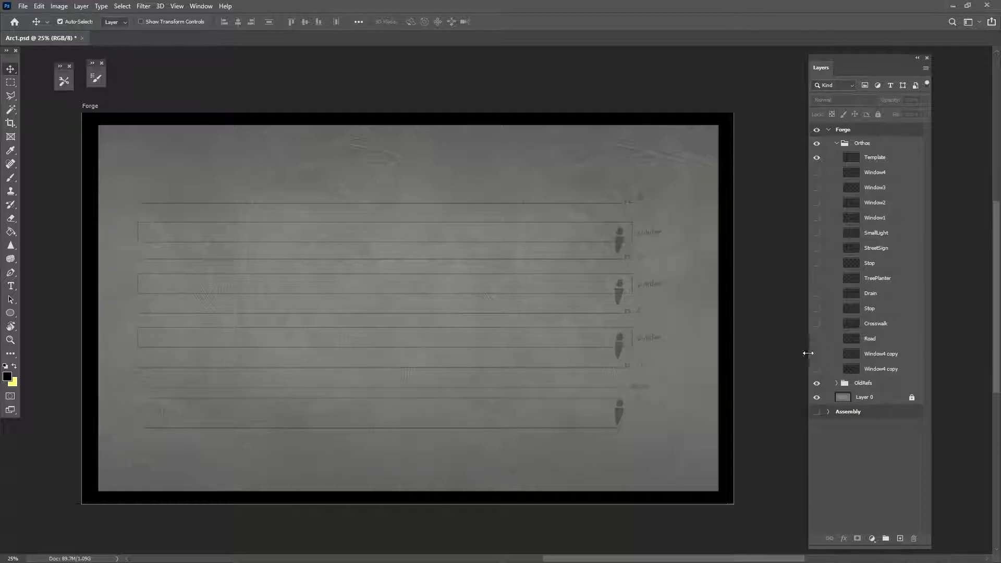
{"action": "left_click", "coordinate": [816, 339]}
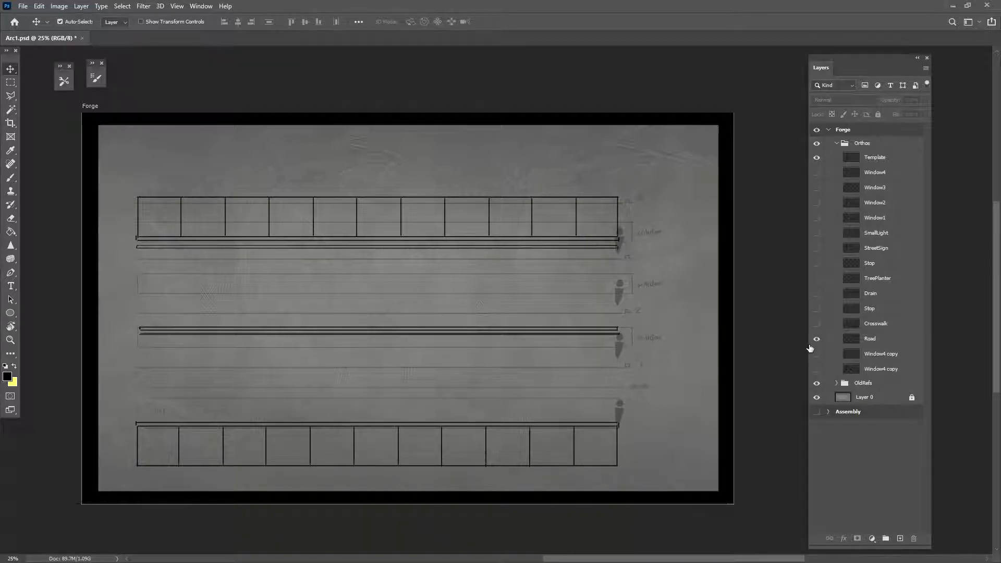
{"action": "left_click", "coordinate": [816, 324]}
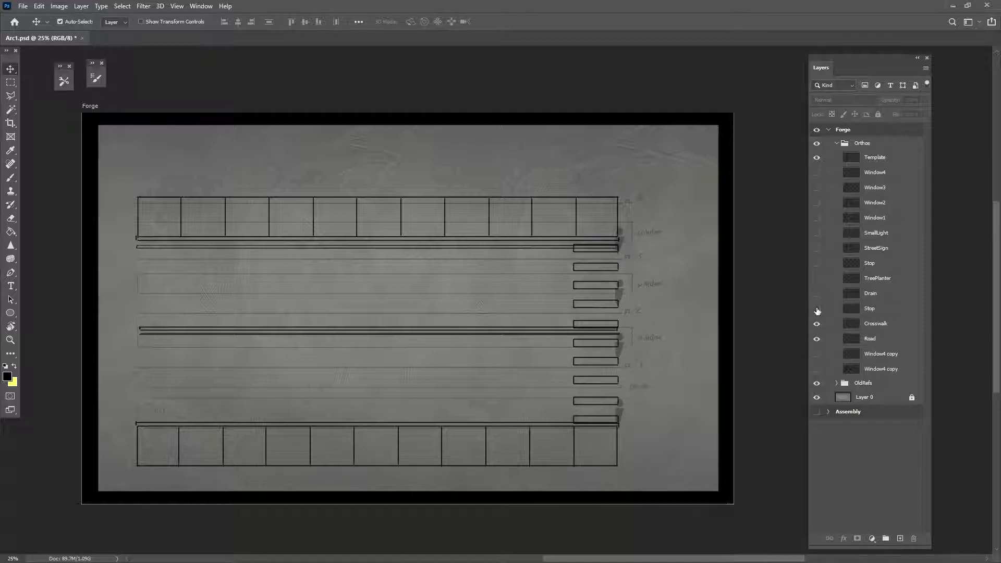
{"action": "left_click", "coordinate": [816, 310]}
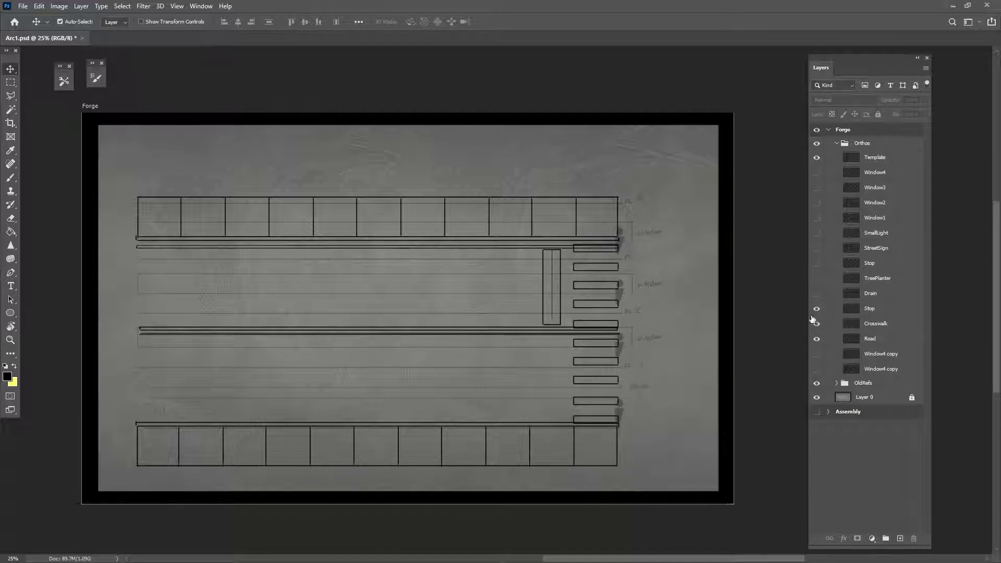
{"action": "left_click", "coordinate": [817, 294]}
Move the Drain drawing down onto the curb below the upper sidewalk.
{"action": "left_click_drag", "start_coordinate": [382, 182], "coordinate": [419, 244]}
{"action": "left_click", "coordinate": [381, 186]}
{"action": "left_click", "coordinate": [378, 188]}
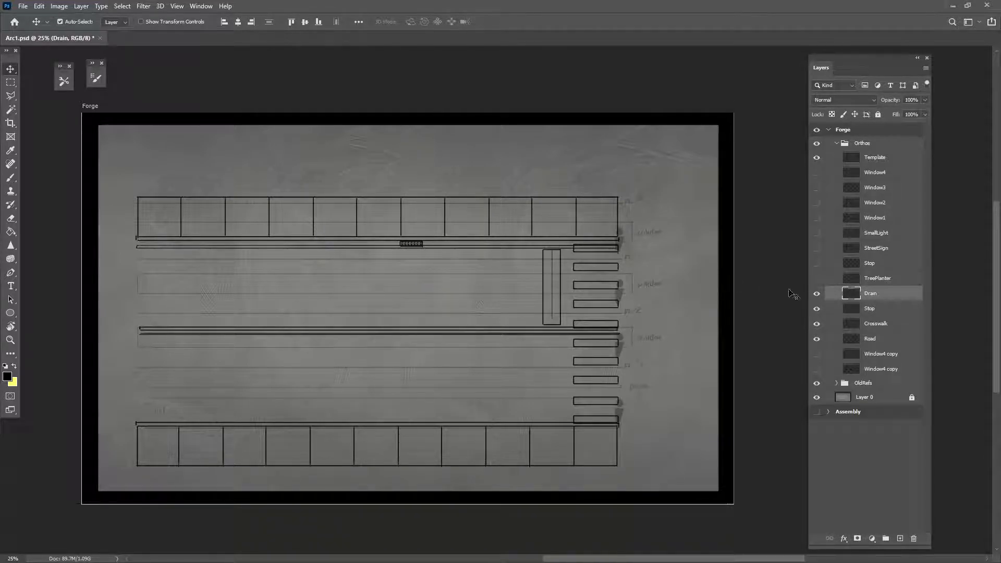
Show the TreePlanter layer, place it on the upper sidewalk with a second copy along the curb, and select Layer 0.
{"action": "left_click", "coordinate": [817, 279]}
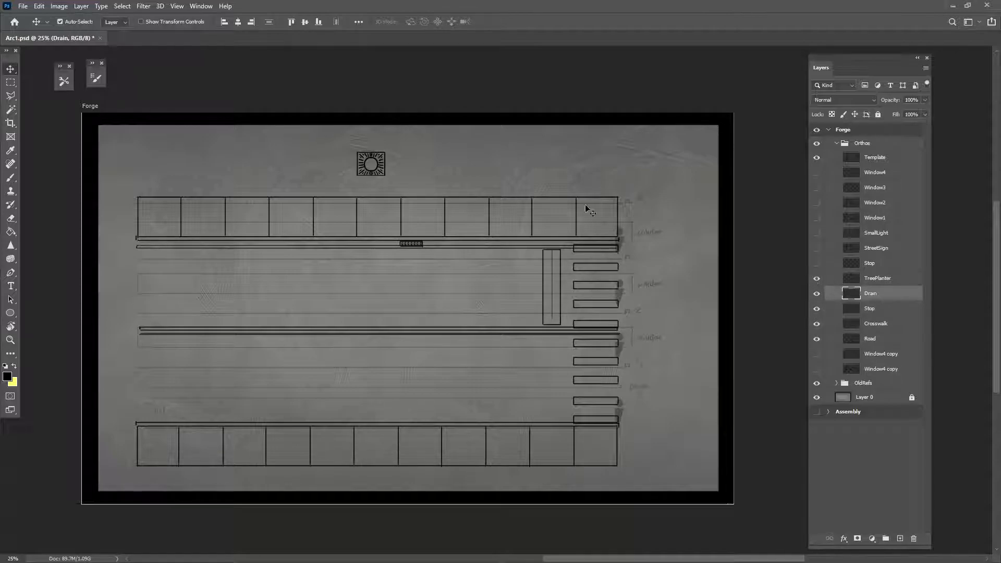
{"action": "left_click_drag", "start_coordinate": [376, 163], "coordinate": [430, 223]}
{"action": "key", "text": "ctrl+z"}
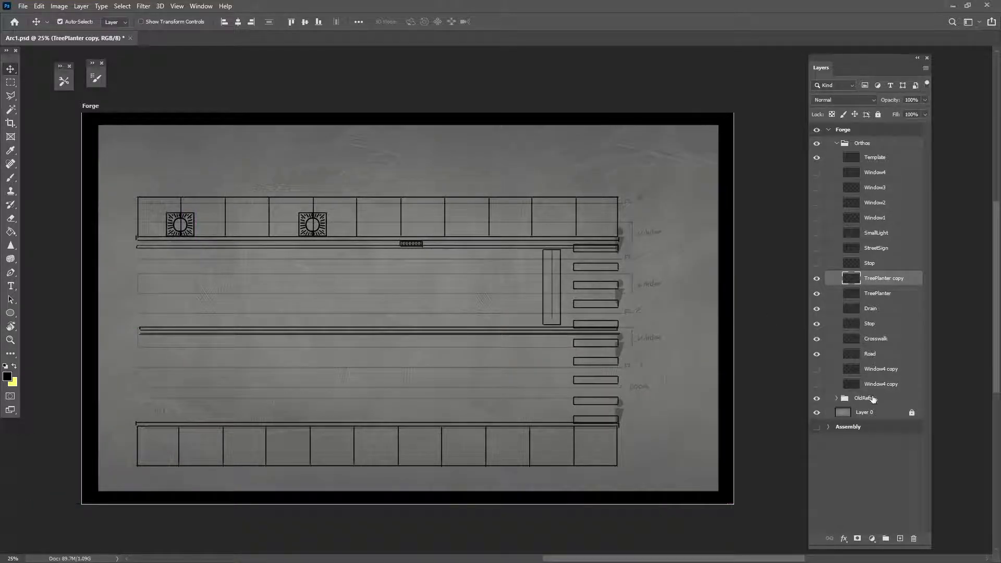
{"action": "left_click", "coordinate": [895, 413]}
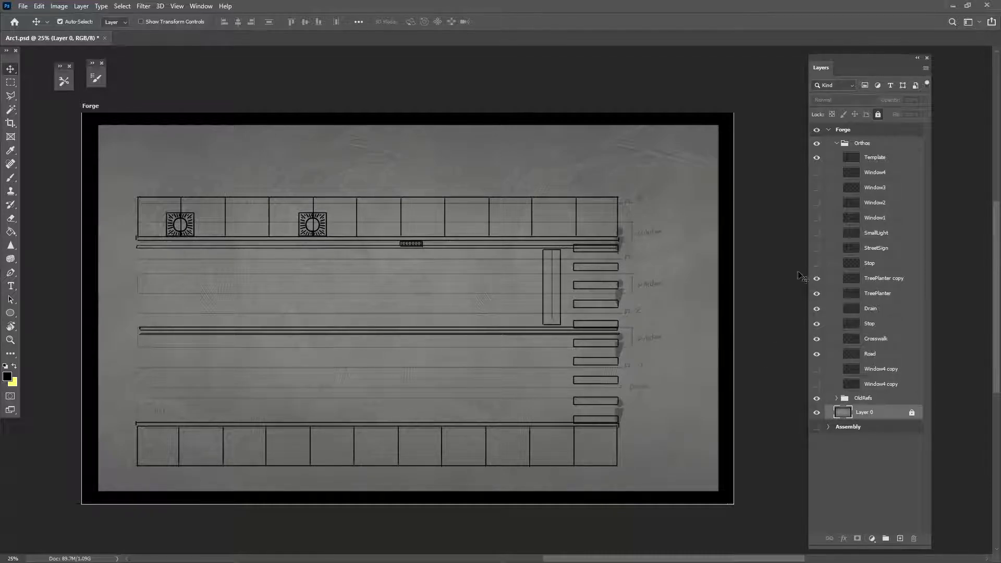
Hide the planter, drain and road layers and show the upper Stop, StreetSign and SmallLight layers.
{"action": "left_click_drag", "start_coordinate": [816, 280], "coordinate": [816, 356]}
{"action": "left_click", "coordinate": [817, 263]}
{"action": "left_click", "coordinate": [815, 249]}
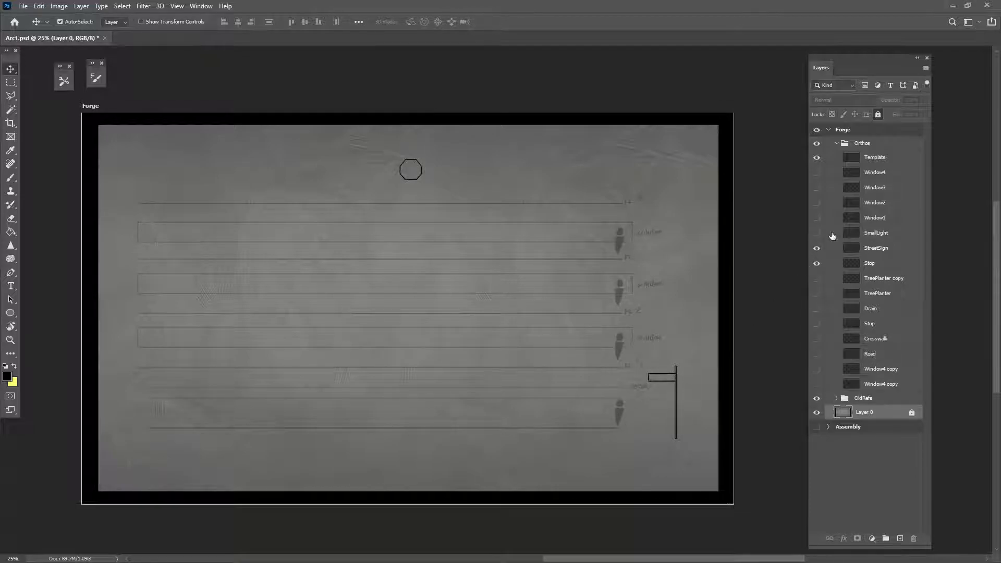
{"action": "left_click", "coordinate": [817, 235]}
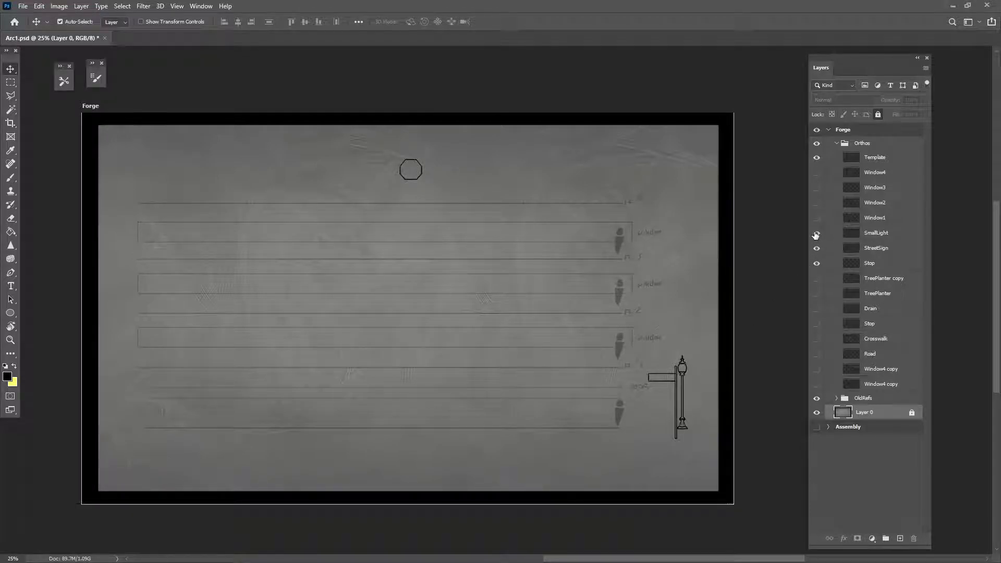
Move the SmallLight lamp post to the left of the street sign, with its base on the template's ground line.
{"action": "left_click", "coordinate": [684, 374]}
{"action": "left_click_drag", "start_coordinate": [685, 374], "coordinate": [690, 383]}
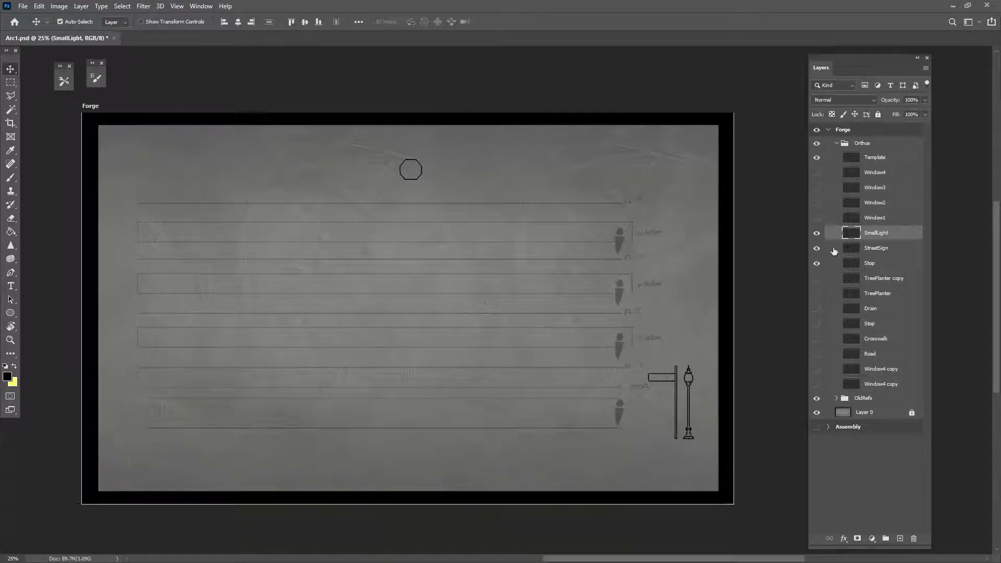
{"action": "left_click_drag", "start_coordinate": [698, 436], "coordinate": [646, 428]}
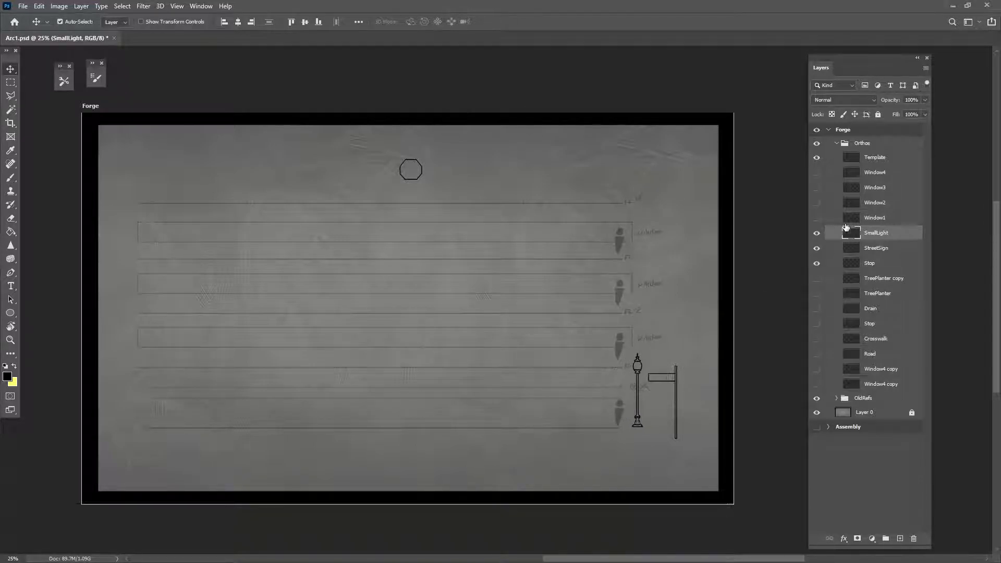
Show the Window1, Window2, Window3 and Window4 layers and select Window1.
{"action": "left_click", "coordinate": [816, 218]}
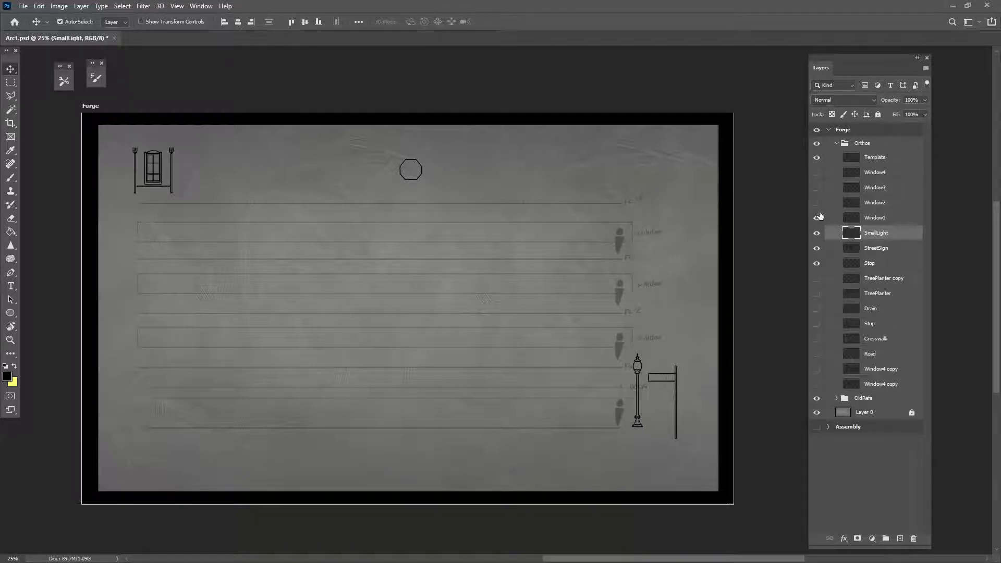
{"action": "left_click", "coordinate": [817, 202]}
{"action": "left_click", "coordinate": [817, 188]}
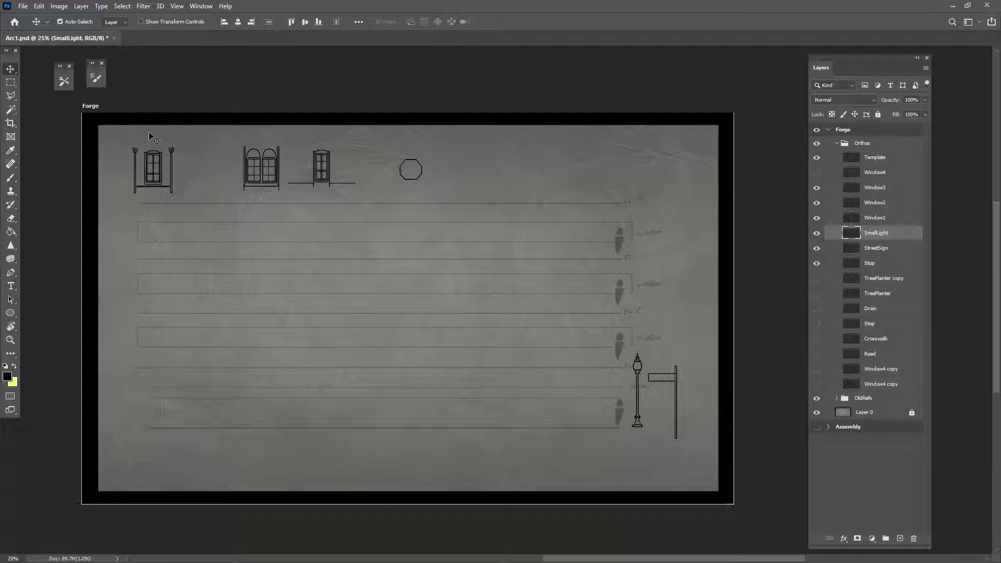
{"action": "left_click", "coordinate": [817, 174]}
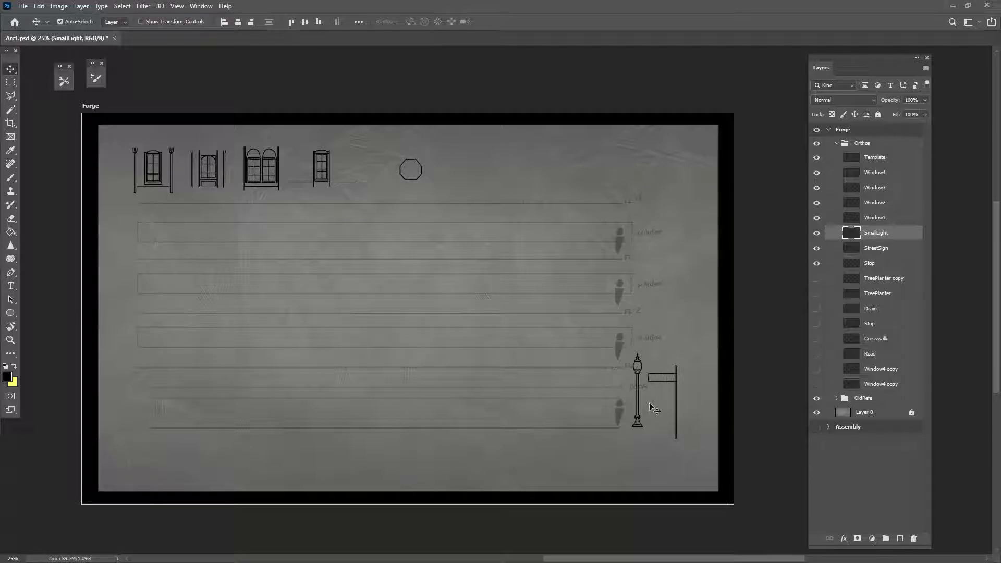
{"action": "left_click", "coordinate": [901, 219]}
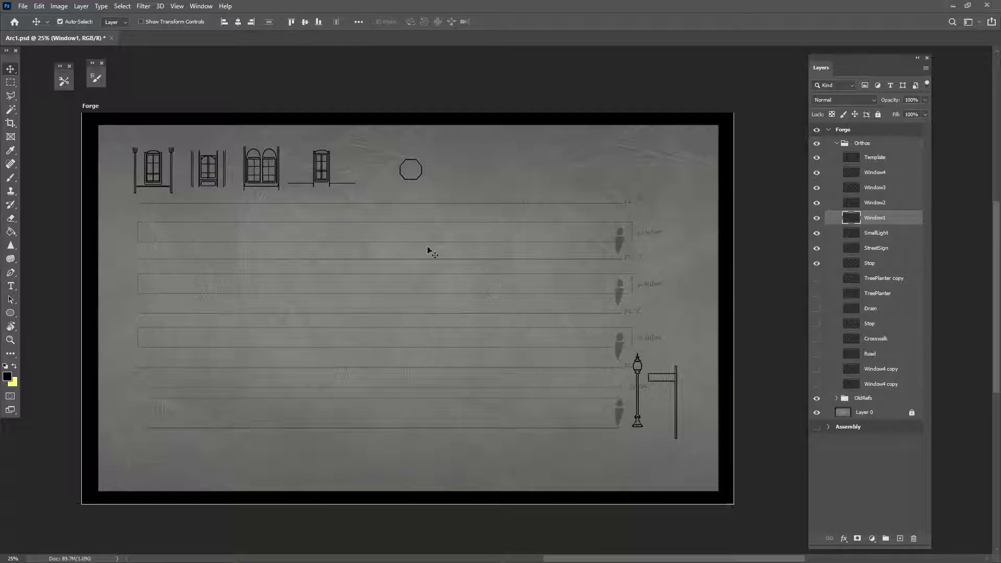
Label the Template layer yellow, reset it to No Color and deselect the layer.
{"action": "right_click", "coordinate": [819, 165]}
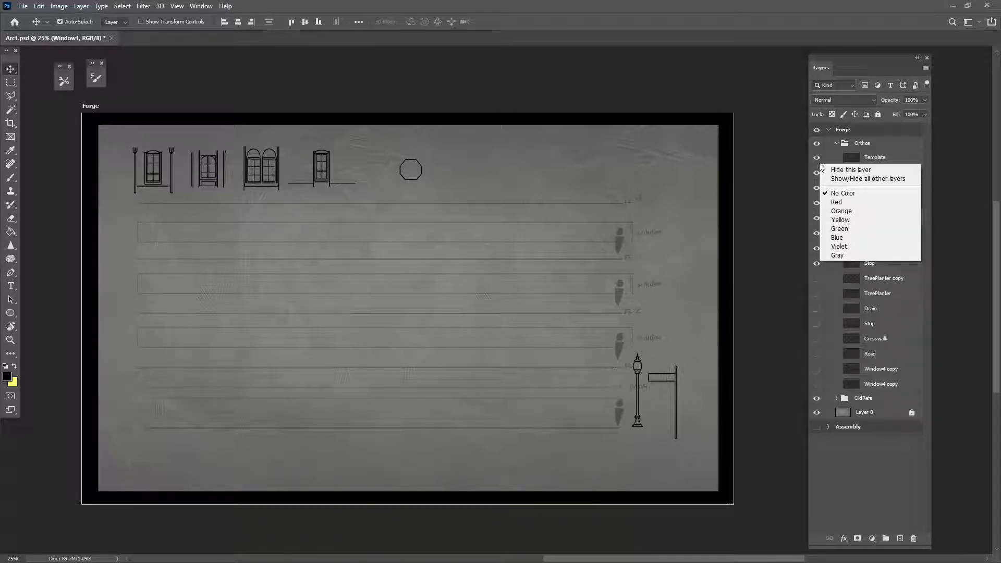
{"action": "left_click", "coordinate": [840, 220]}
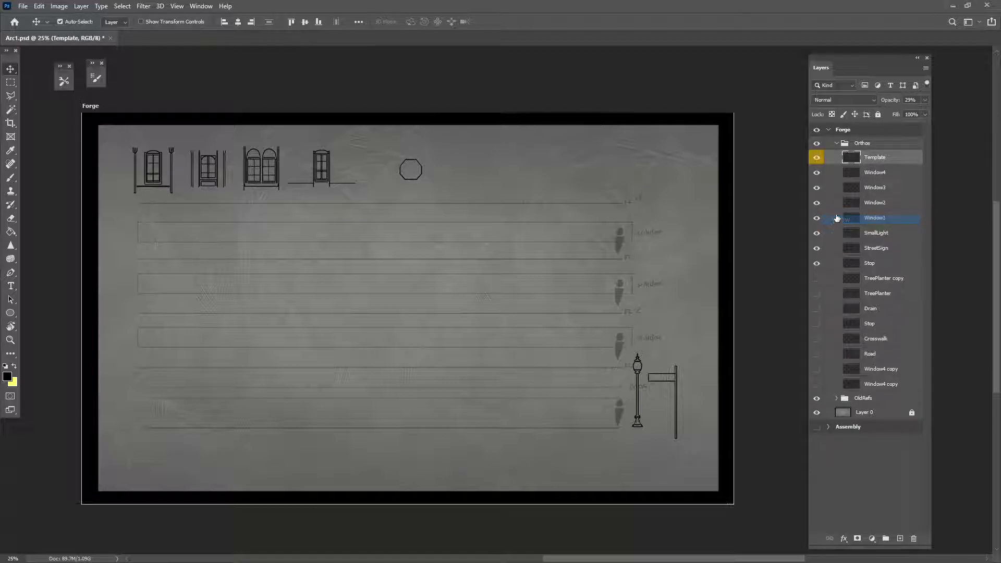
{"action": "right_click", "coordinate": [821, 164]}
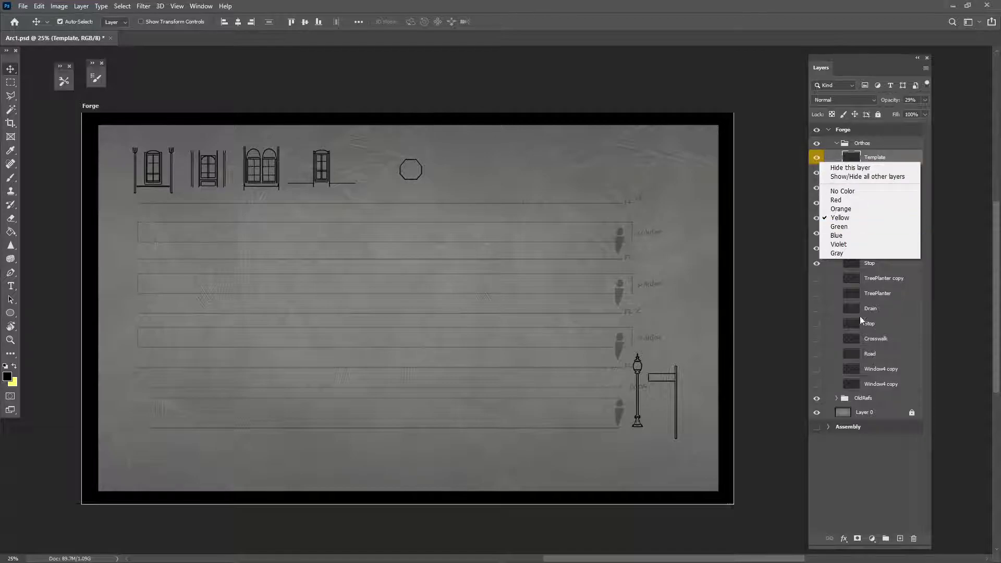
{"action": "left_click", "coordinate": [841, 451]}
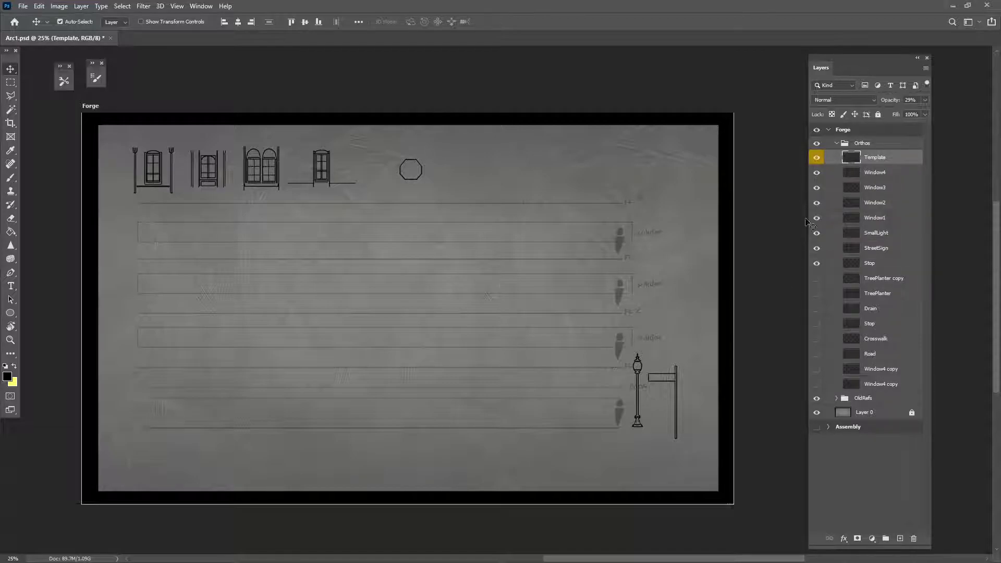
{"action": "right_click", "coordinate": [821, 166]}
{"action": "left_click", "coordinate": [848, 192]}
{"action": "left_click", "coordinate": [906, 480]}
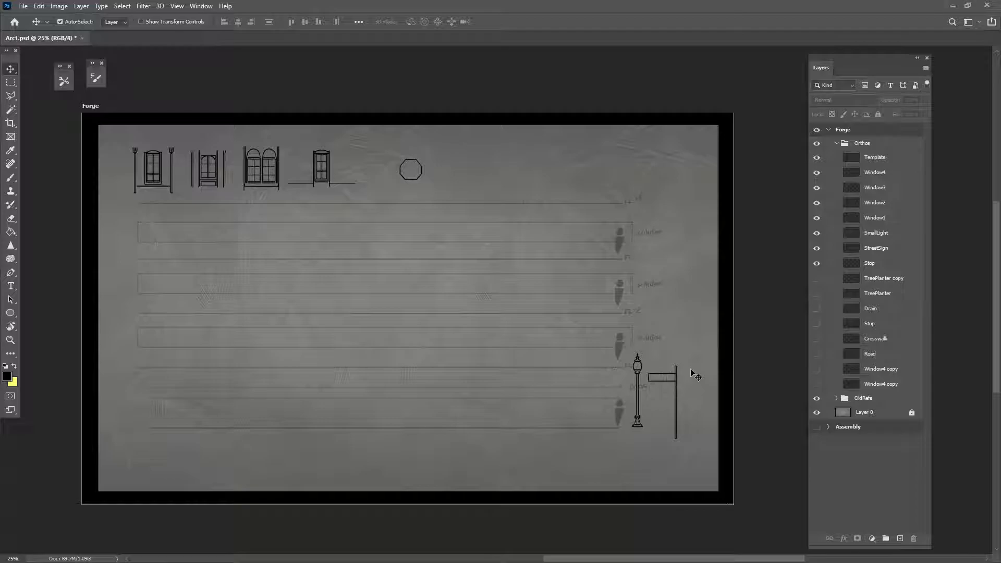
Select everything in the Forge artboard from the Orthos group down to Layer 0 and unlock Layer 0.
{"action": "left_click", "coordinate": [11, 82]}
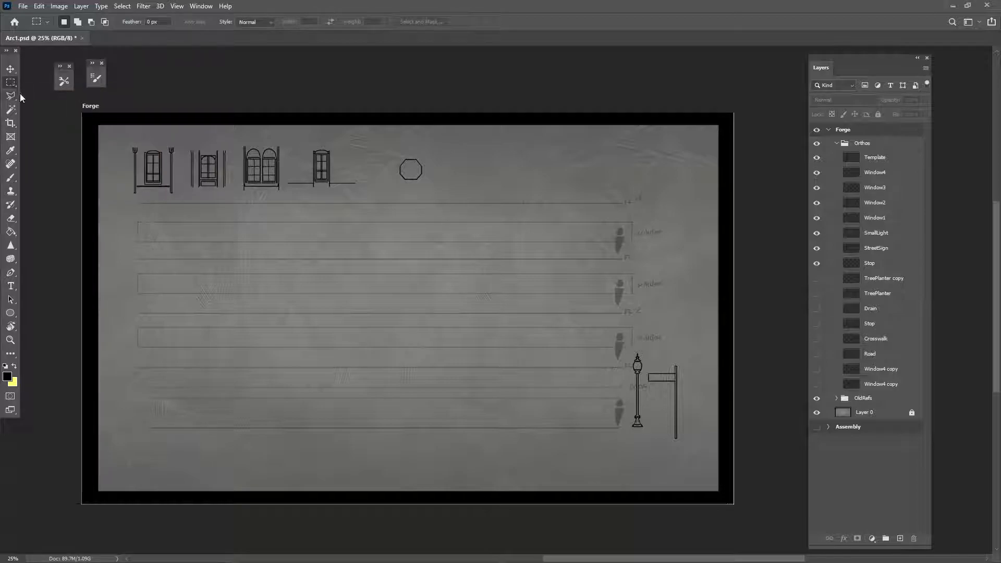
{"action": "left_click", "coordinate": [879, 143]}
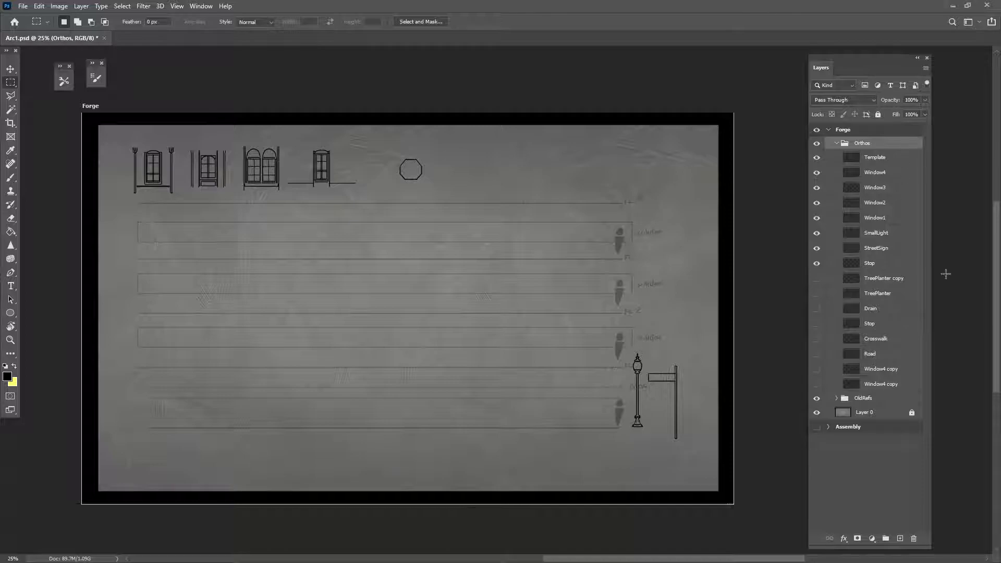
{"action": "left_click", "coordinate": [883, 159]}
{"action": "left_click", "coordinate": [859, 145]}
{"action": "left_click", "coordinate": [892, 385], "text": "shift"}
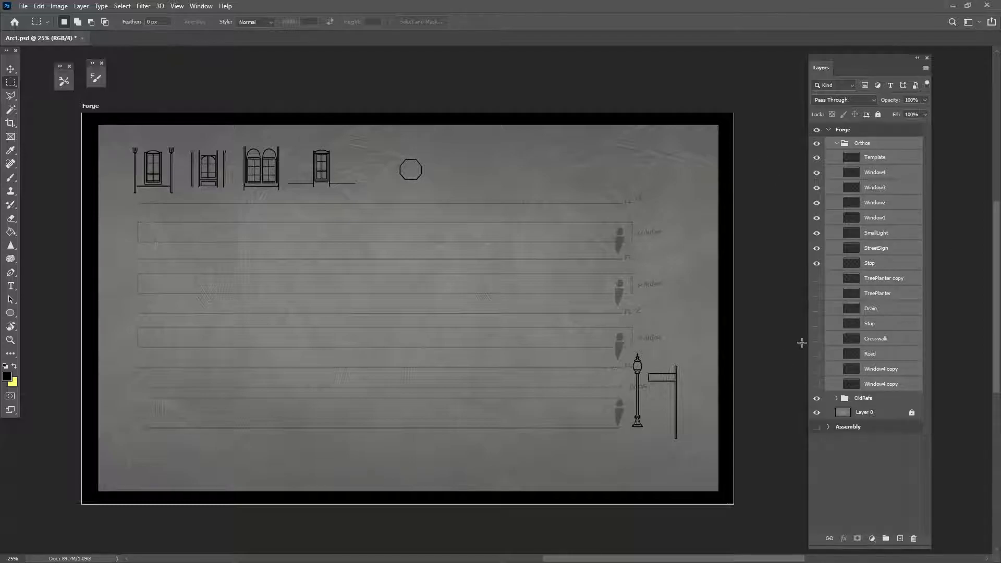
{"action": "left_click", "coordinate": [912, 414]}
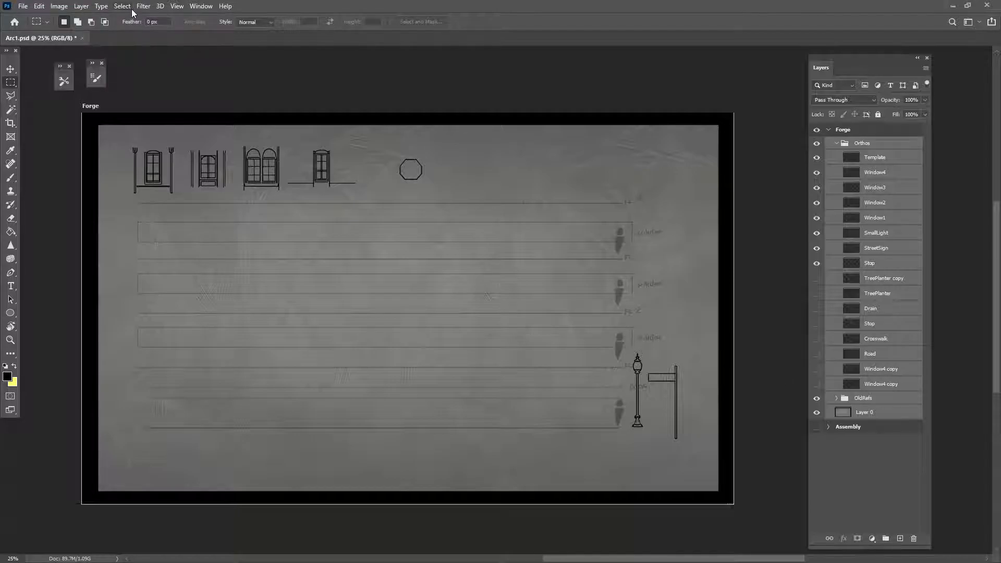
Try to create a new artboard from the selected layers and return to the Move tool.
{"action": "left_click", "coordinate": [81, 5]}
{"action": "mouse_move", "coordinate": [92, 20]}
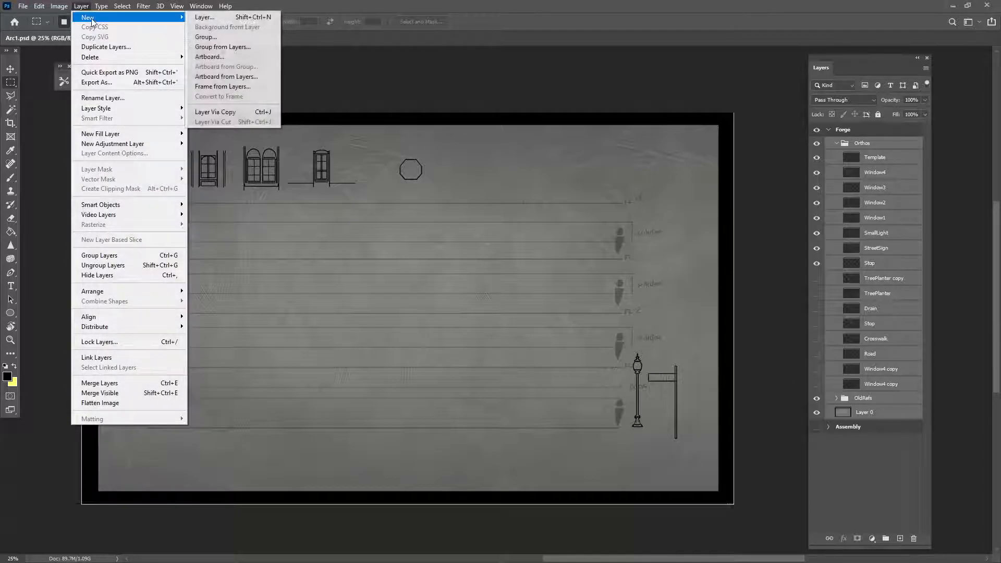
{"action": "left_click", "coordinate": [228, 78]}
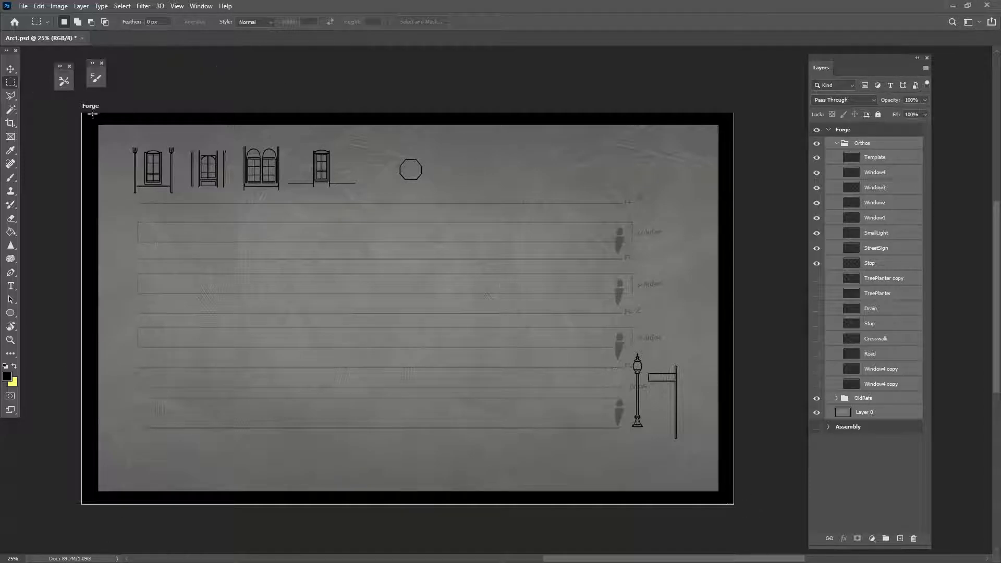
{"action": "left_click", "coordinate": [7, 72]}
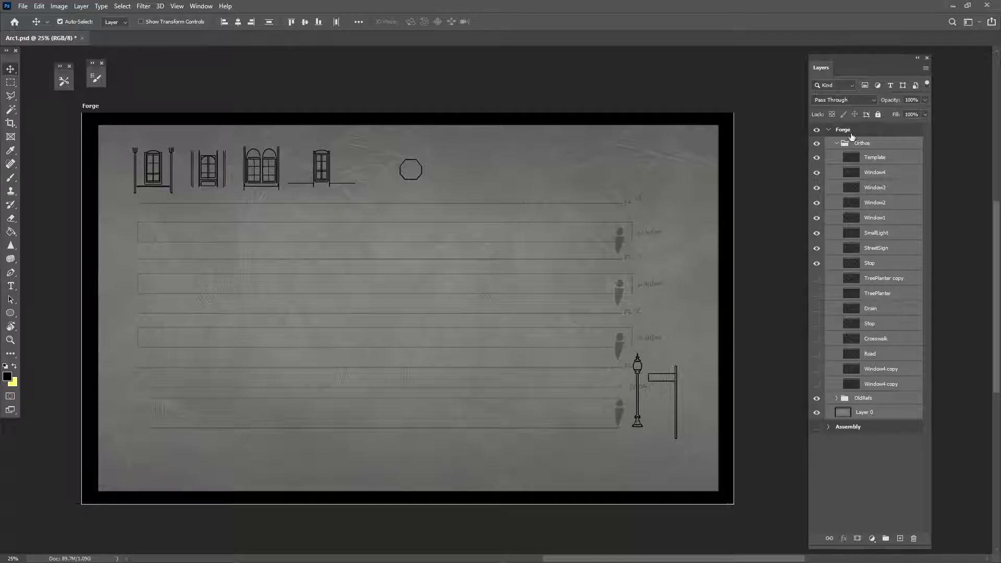
{"action": "left_click", "coordinate": [844, 131]}
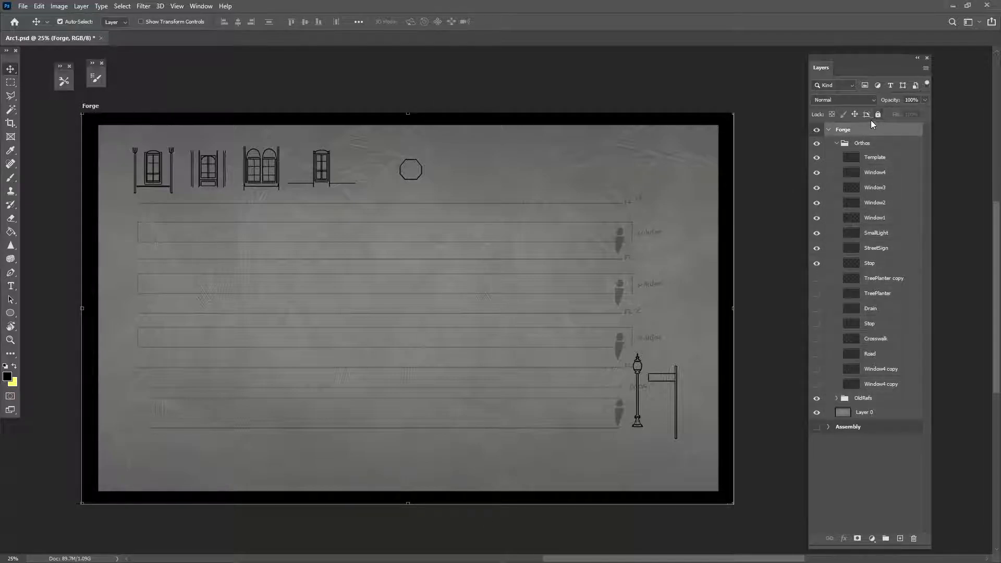
{"action": "double_click", "coordinate": [860, 130]}
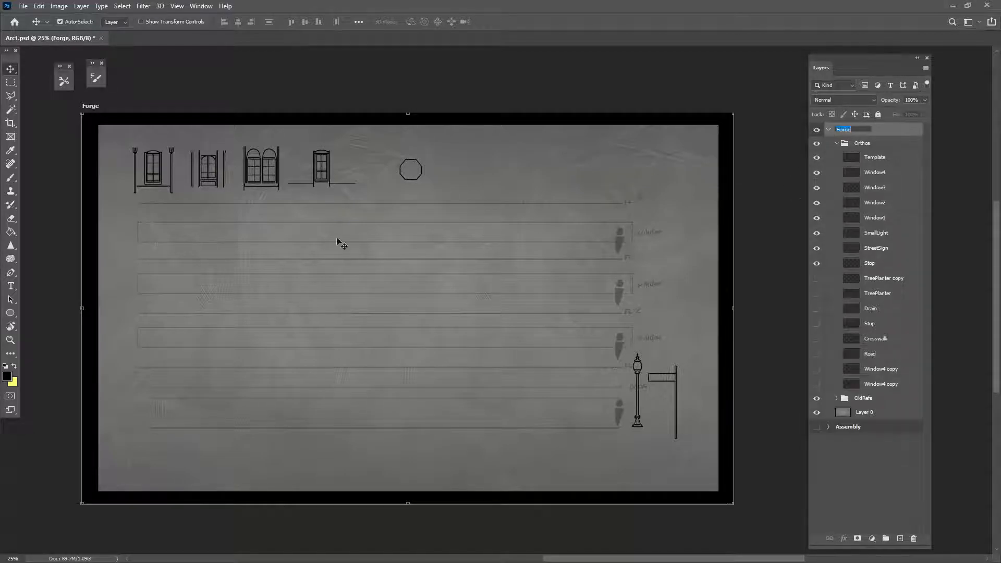
{"action": "left_click", "coordinate": [419, 102]}
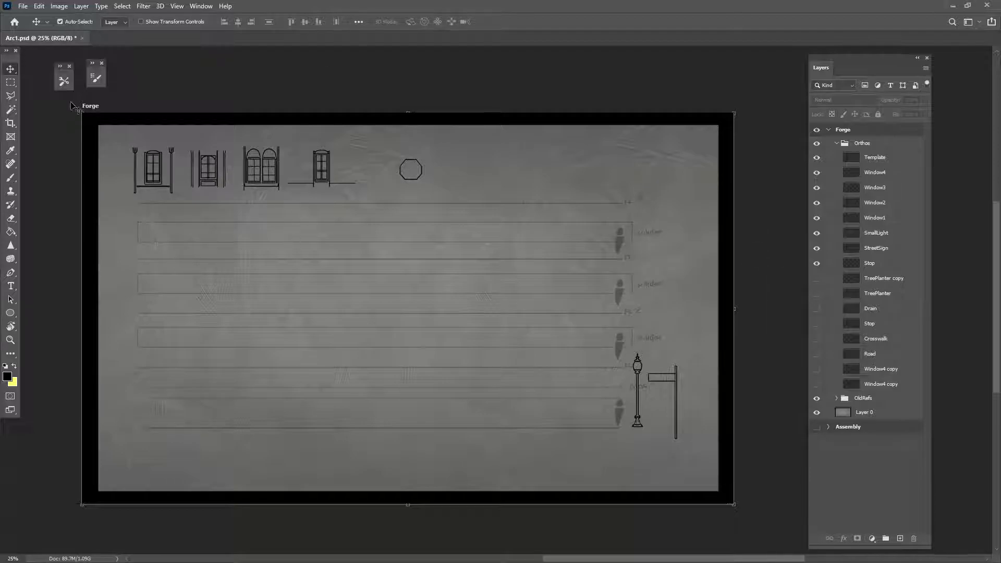
Duplicate the Forge artboard directly below the original and select the original's SmallLight street lamp.
{"action": "left_click_drag", "start_coordinate": [166, 149], "coordinate": [232, 136]}
{"action": "left_click", "coordinate": [158, 75]}
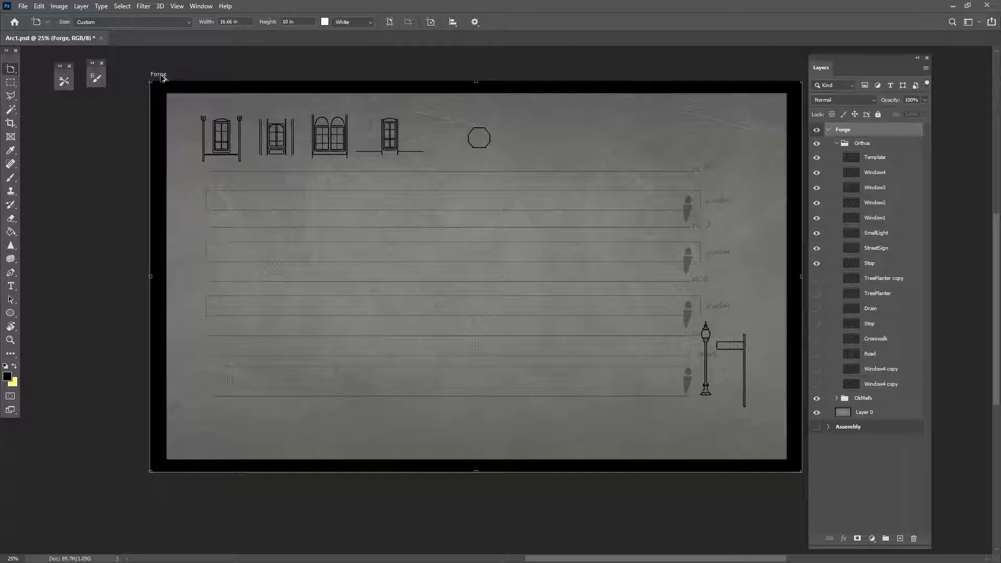
{"action": "left_click_drag", "start_coordinate": [163, 77], "coordinate": [167, 496]}
{"action": "scroll", "coordinate": [218, 283], "scroll_direction": "down", "scroll_amount": 4}
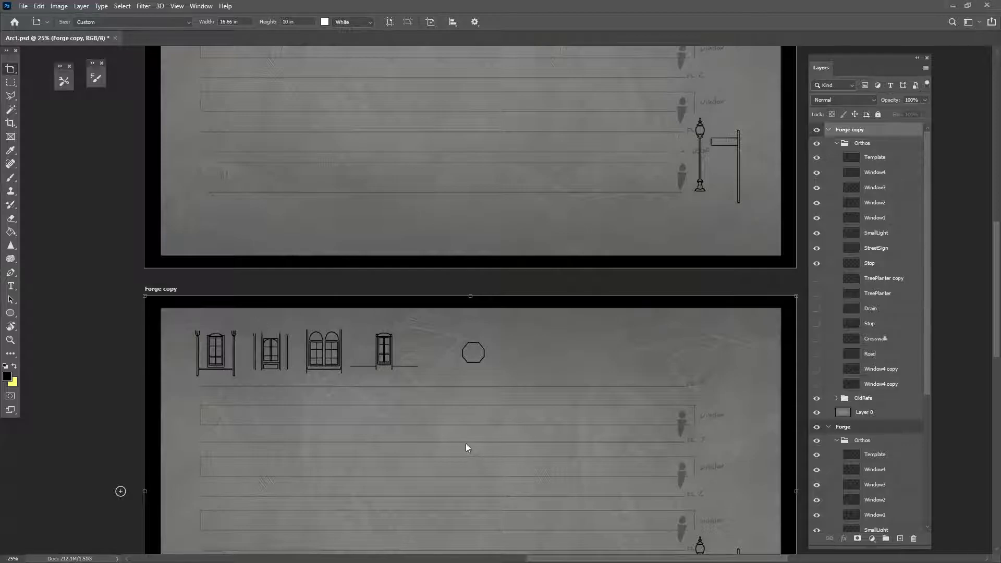
{"action": "scroll", "coordinate": [467, 448], "scroll_direction": "up", "scroll_amount": 3}
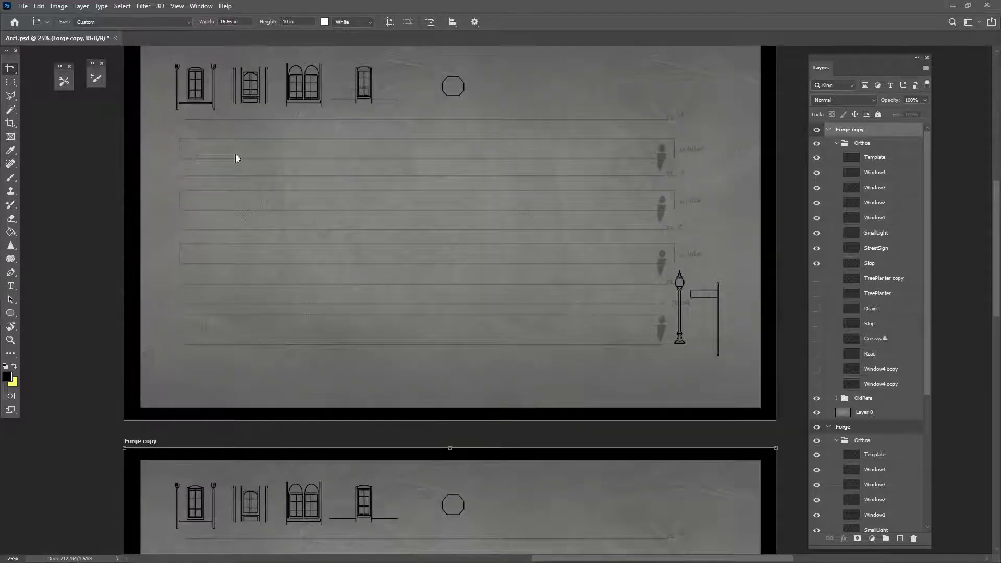
{"action": "key", "text": "v"}
{"action": "left_click", "coordinate": [681, 336]}
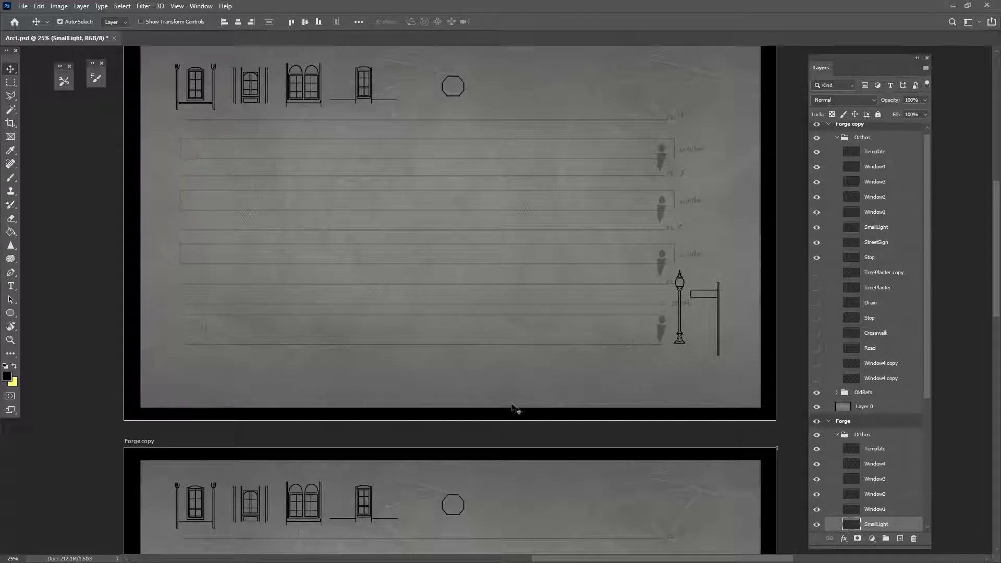
Select the duplicated Forge copy artboard and delete it.
{"action": "left_click_drag", "start_coordinate": [371, 440], "coordinate": [395, 312]}
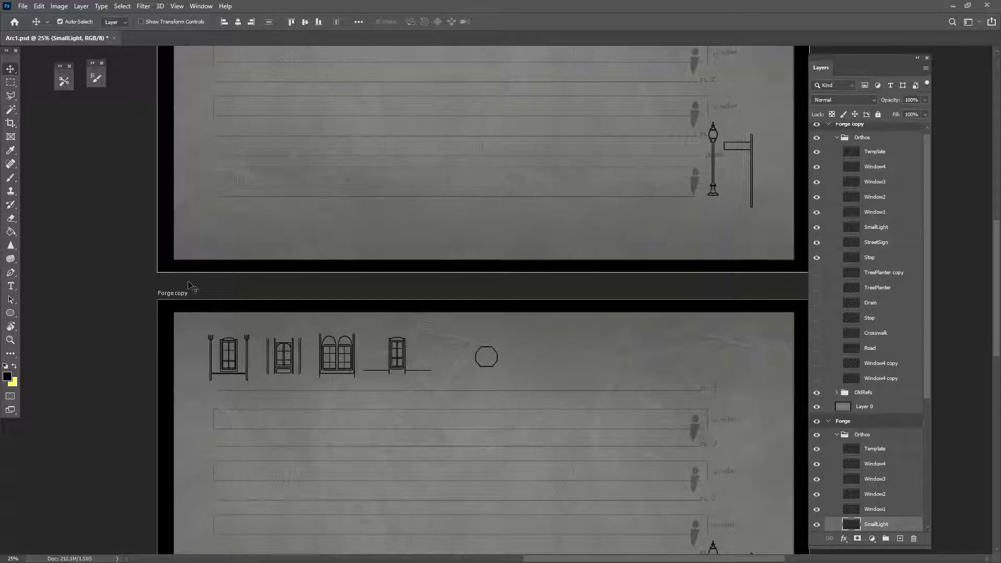
{"action": "left_click_drag", "start_coordinate": [189, 283], "coordinate": [245, 300]}
{"action": "left_click", "coordinate": [242, 312]}
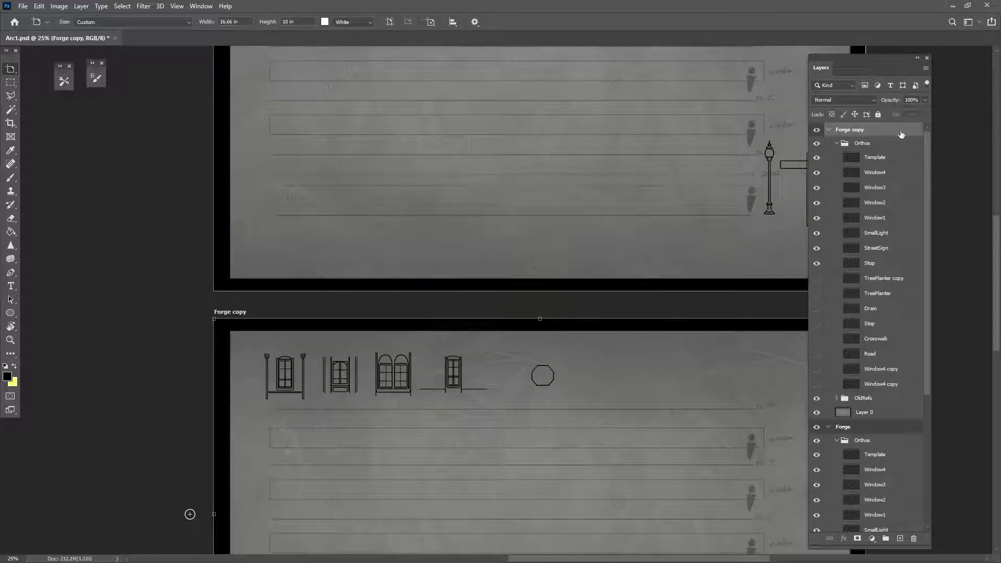
{"action": "key", "text": "Delete"}
Show the Assembly artboard, then select its Vignette layer and hide it.
{"action": "left_click_drag", "start_coordinate": [163, 212], "coordinate": [491, 315]}
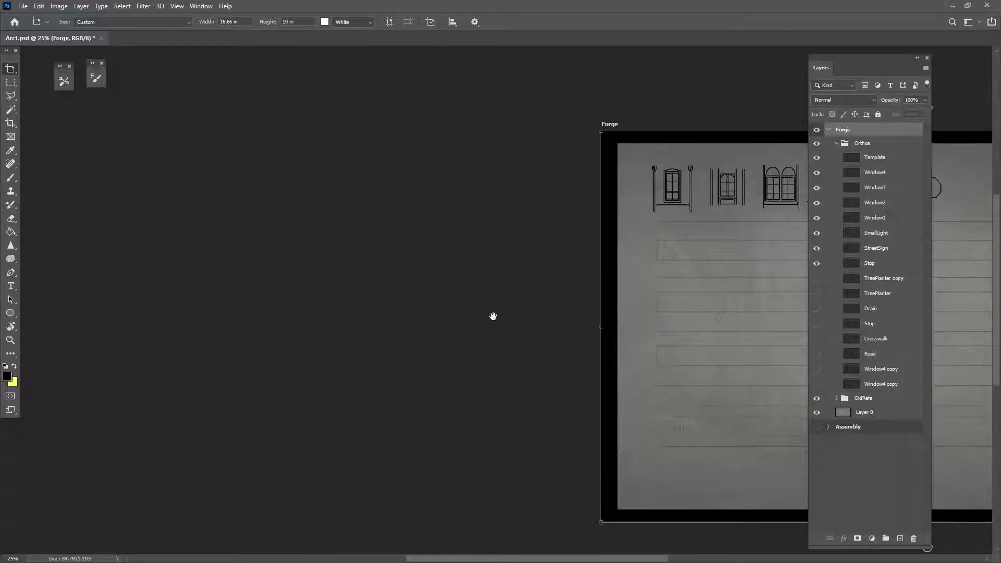
{"action": "left_click", "coordinate": [816, 427]}
{"action": "left_click_drag", "start_coordinate": [331, 302], "coordinate": [503, 313]}
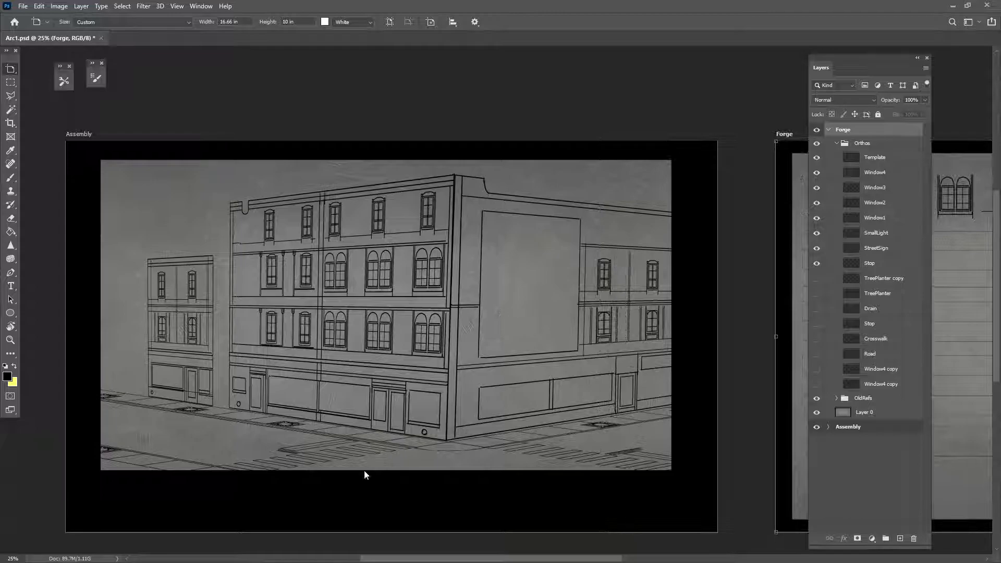
{"action": "key", "text": "v"}
{"action": "left_click", "coordinate": [319, 495]}
{"action": "left_click", "coordinate": [817, 454]}
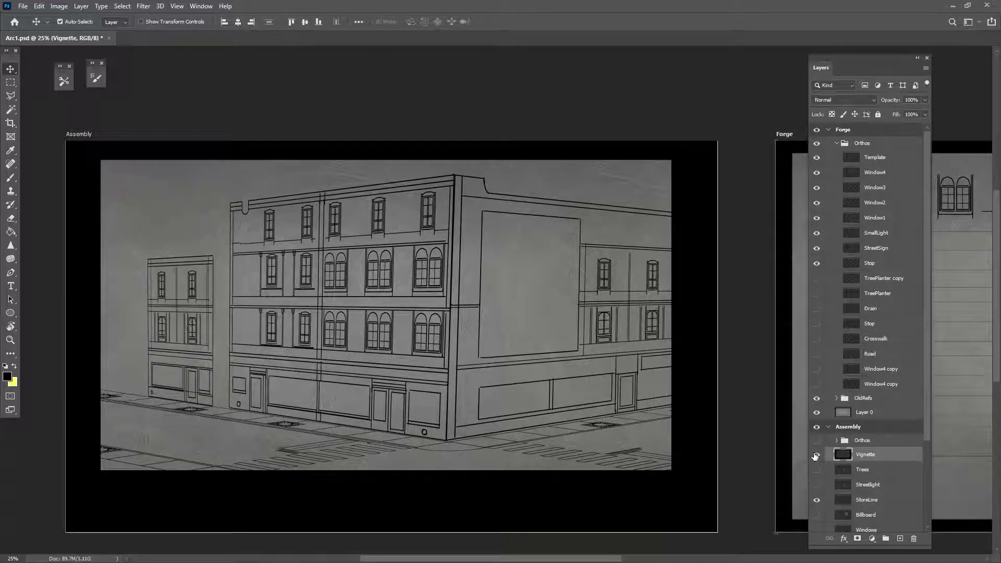
Select the Assembly artboard and hide its StoreLine and Roadway layers.
{"action": "left_click_drag", "start_coordinate": [467, 376], "coordinate": [488, 346]}
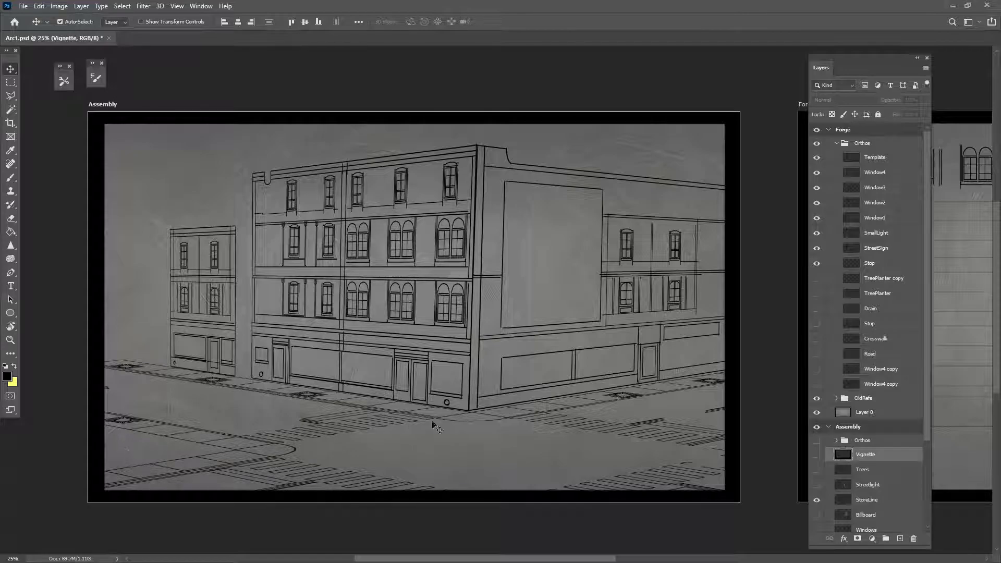
{"action": "left_click_drag", "start_coordinate": [534, 430], "coordinate": [364, 420]}
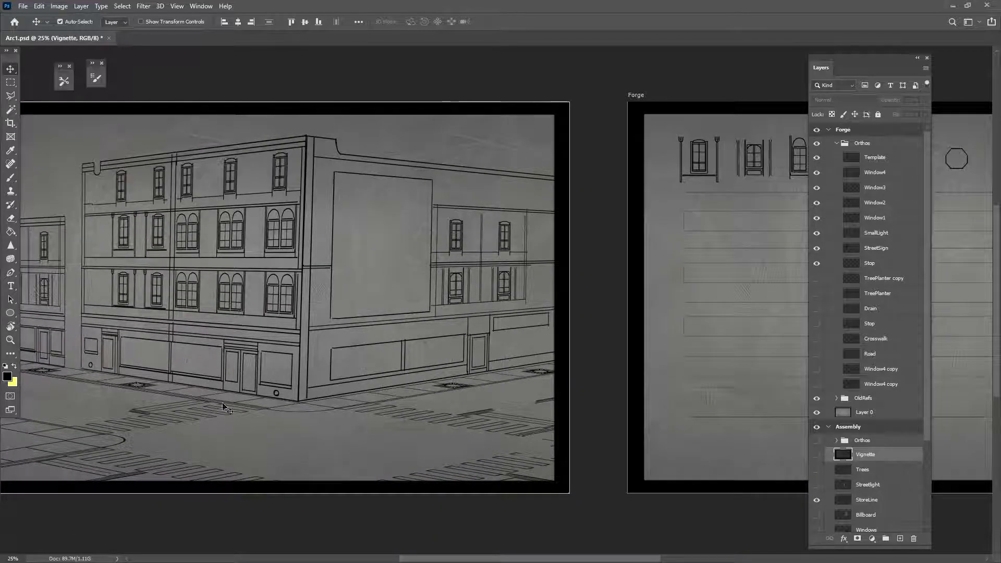
{"action": "left_click_drag", "start_coordinate": [166, 427], "coordinate": [249, 399]}
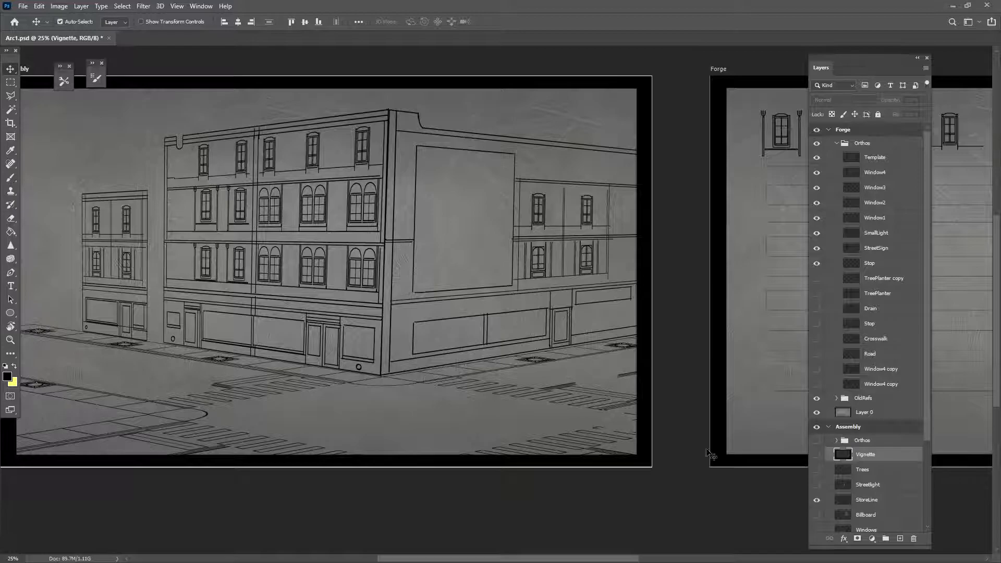
{"action": "left_click_drag", "start_coordinate": [368, 428], "coordinate": [434, 424]}
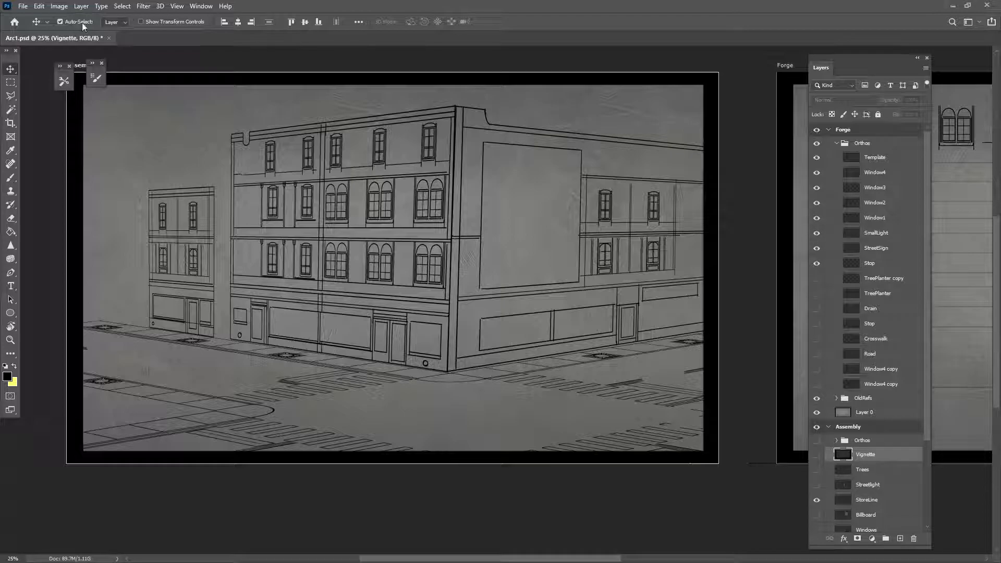
{"action": "key", "text": "shift+v"}
{"action": "scroll", "coordinate": [897, 437], "scroll_direction": "down", "scroll_amount": 1}
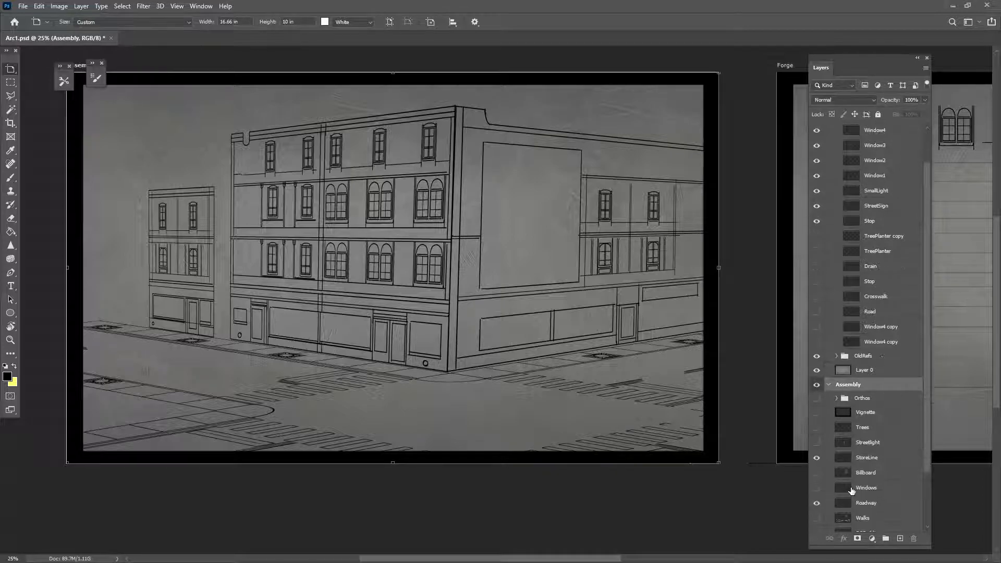
{"action": "left_click", "coordinate": [817, 459]}
{"action": "left_click", "coordinate": [816, 503]}
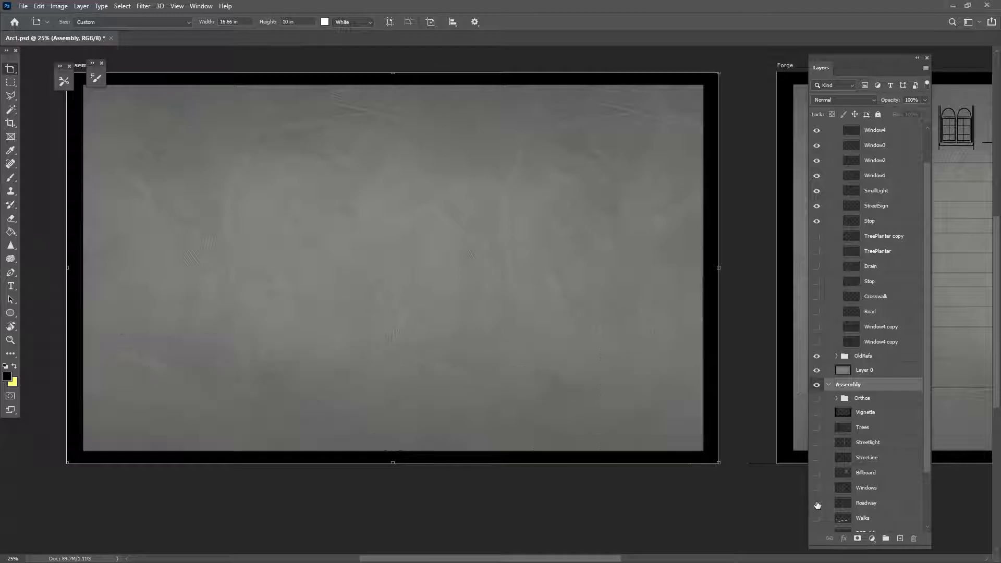
Show the Roadway layer of the Assembly artboard again.
{"action": "scroll", "coordinate": [816, 504], "scroll_direction": "down", "scroll_amount": 2}
{"action": "scroll", "coordinate": [846, 499], "scroll_direction": "down", "scroll_amount": 1}
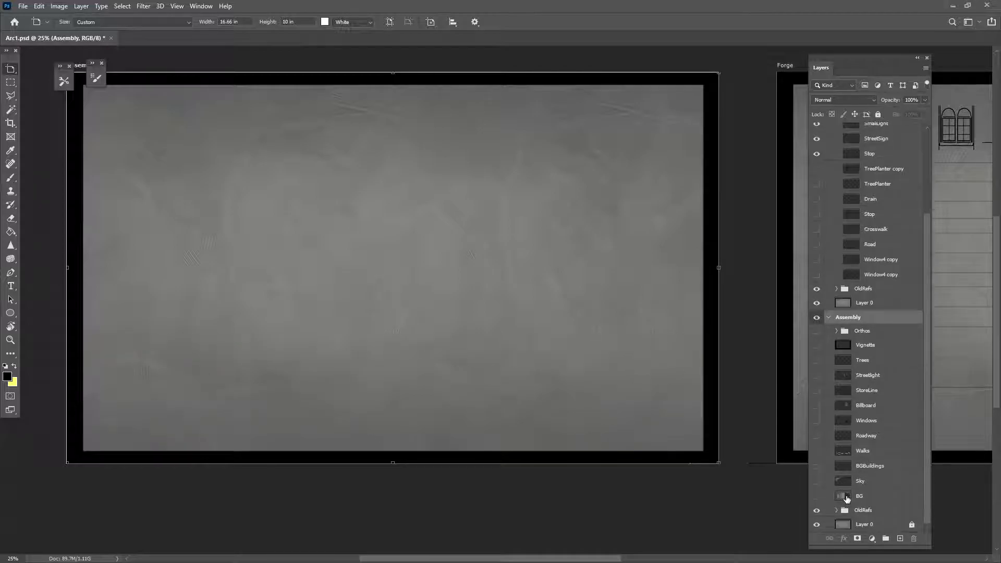
{"action": "left_click", "coordinate": [817, 436]}
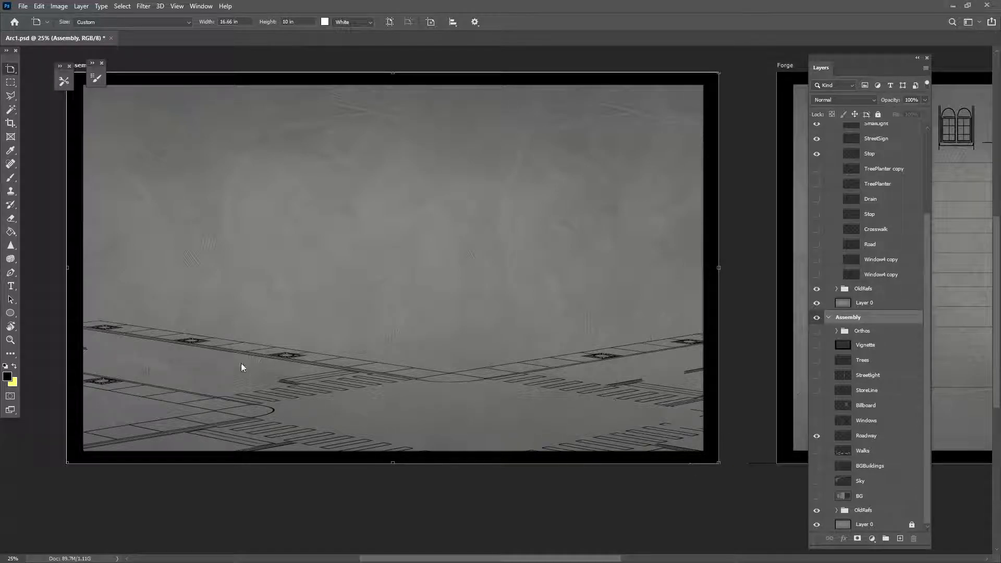
{"action": "left_click_drag", "start_coordinate": [733, 425], "coordinate": [465, 430]}
{"action": "left_click_drag", "start_coordinate": [266, 384], "coordinate": [382, 391]}
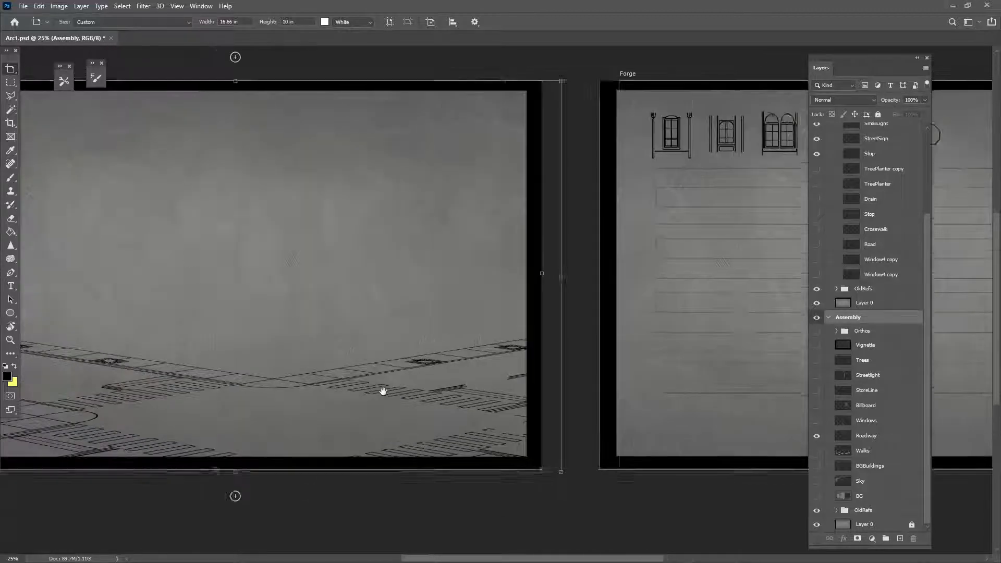
Select the Forge artboard and show its Road layer and the lowest Window4 copy layer.
{"action": "left_click_drag", "start_coordinate": [786, 404], "coordinate": [414, 421]}
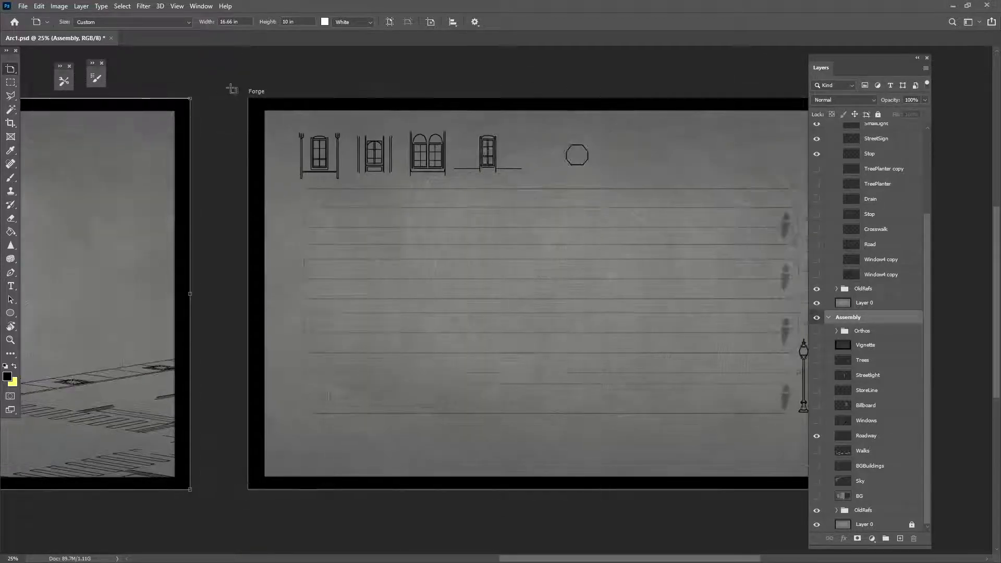
{"action": "left_click", "coordinate": [255, 93]}
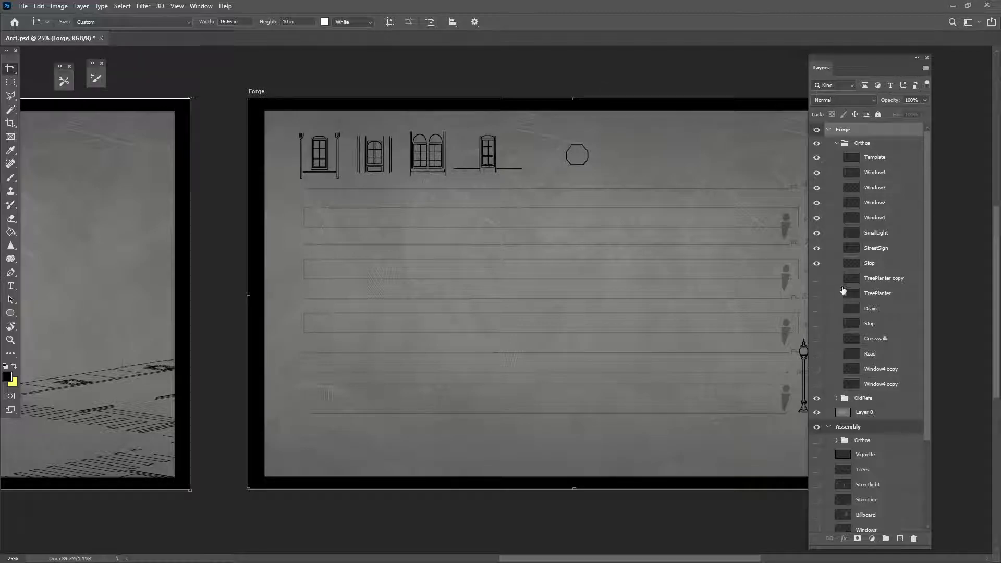
{"action": "left_click", "coordinate": [817, 354]}
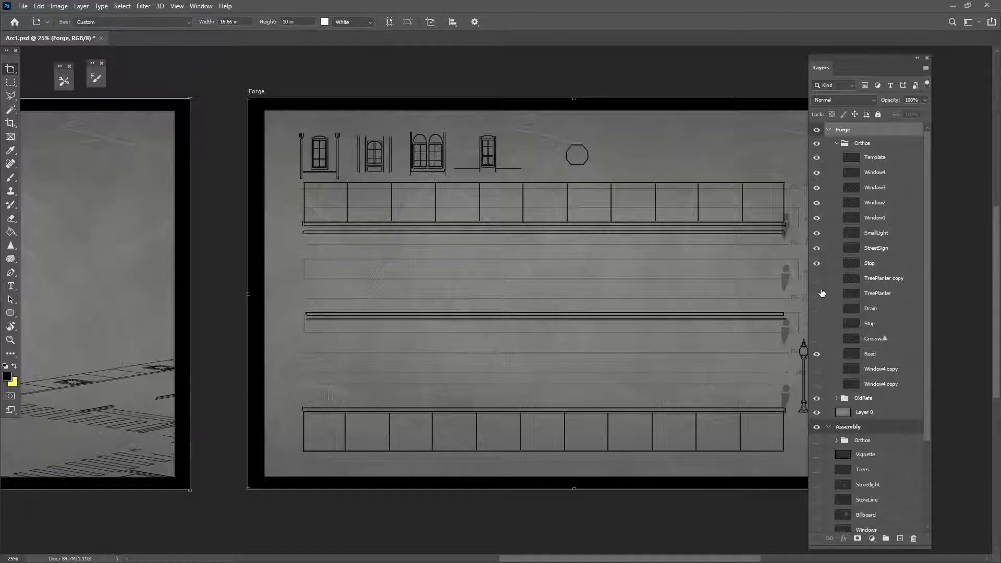
{"action": "left_click", "coordinate": [817, 384]}
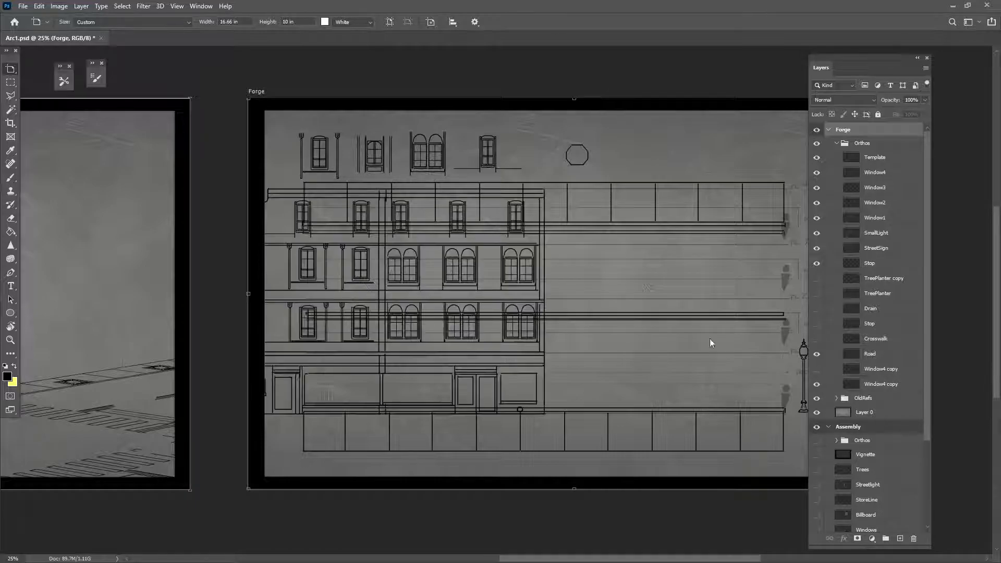
{"action": "scroll", "coordinate": [537, 292], "scroll_direction": "up", "scroll_amount": 1}
{"action": "scroll", "coordinate": [537, 292], "scroll_direction": "right", "scroll_amount": 1}
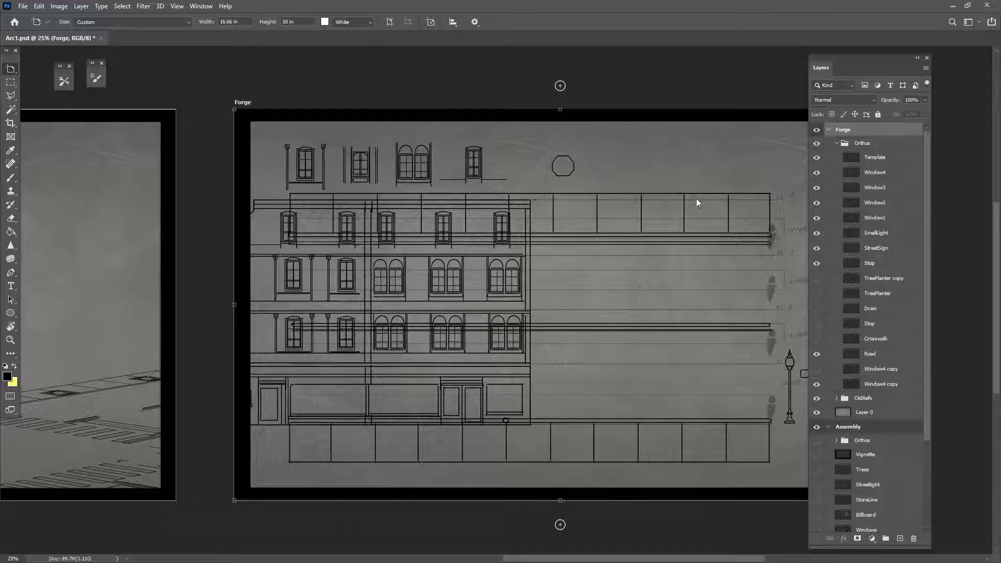
{"action": "scroll", "coordinate": [521, 224], "scroll_direction": "left", "scroll_amount": 1}
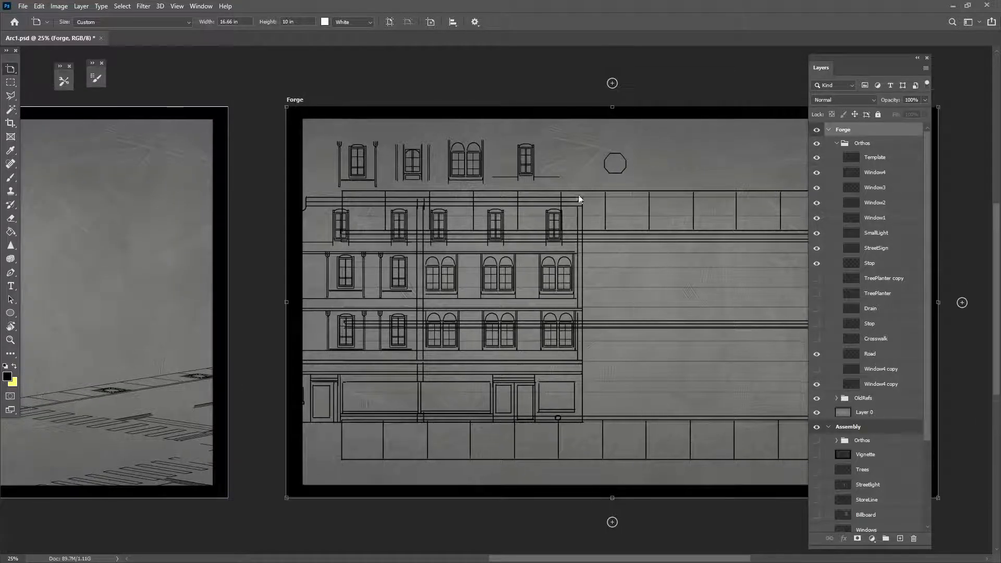
Select the Roadway layer in the Assembly artboard by picking its line art with the Move tool.
{"action": "scroll", "coordinate": [537, 313], "scroll_direction": "left", "scroll_amount": 5}
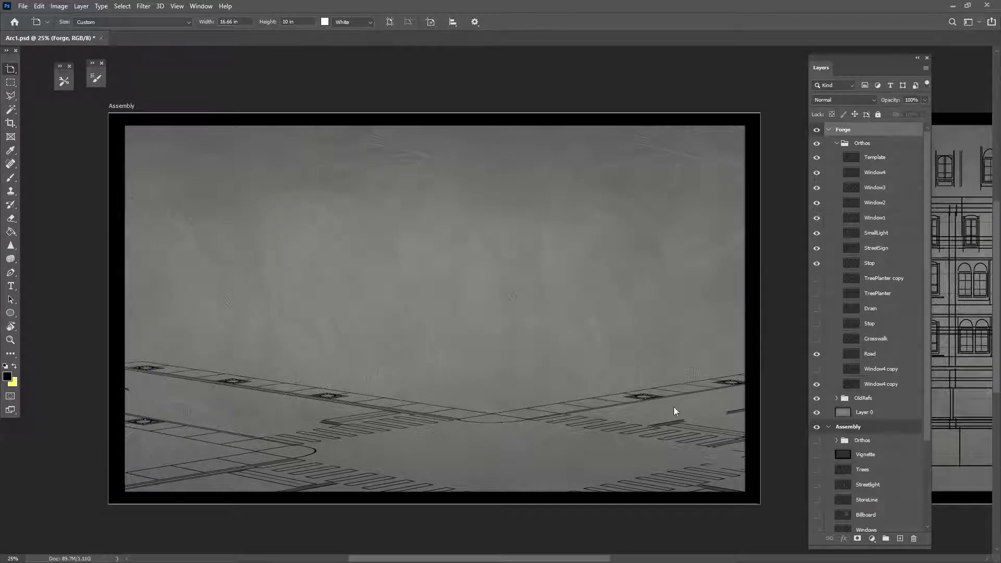
{"action": "key", "text": "v"}
{"action": "left_click", "coordinate": [337, 396]}
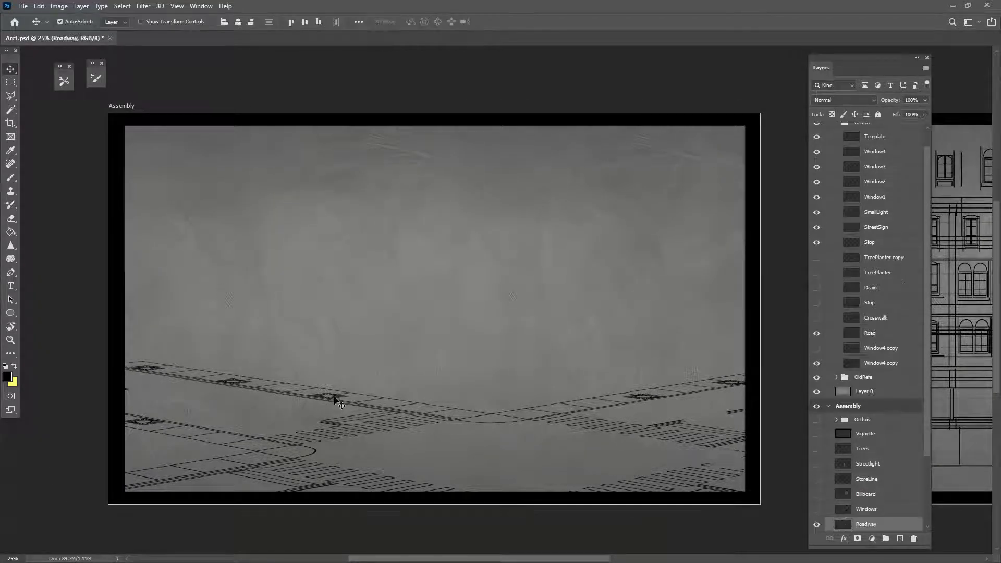
{"action": "scroll", "coordinate": [854, 515], "scroll_direction": "down", "scroll_amount": 2}
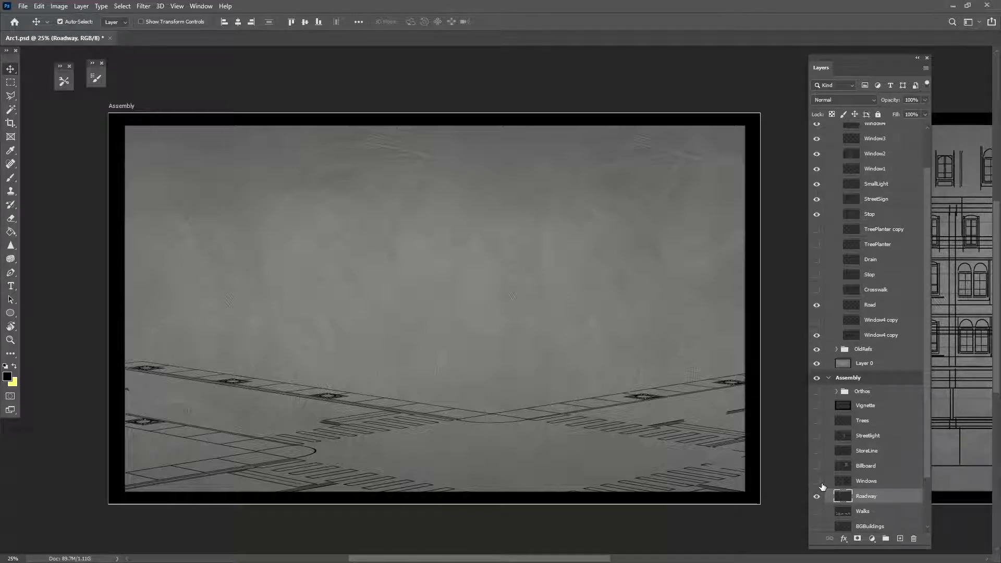
Preview the Assembly artboard's Windows layer, hide it again and show the StoreLine layer.
{"action": "left_click", "coordinate": [817, 481]}
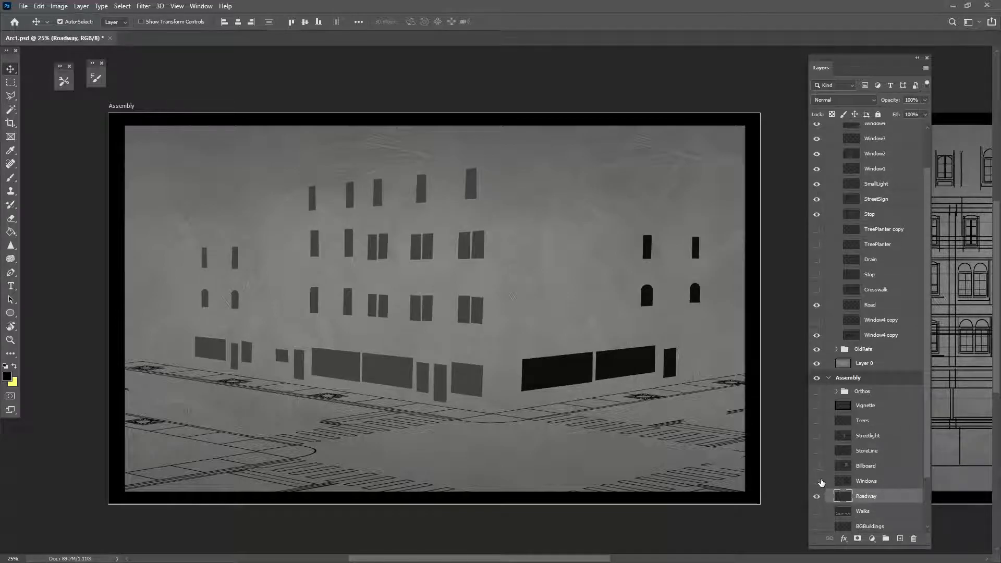
{"action": "left_click", "coordinate": [817, 481]}
{"action": "scroll", "coordinate": [840, 513], "scroll_direction": "down", "scroll_amount": 1}
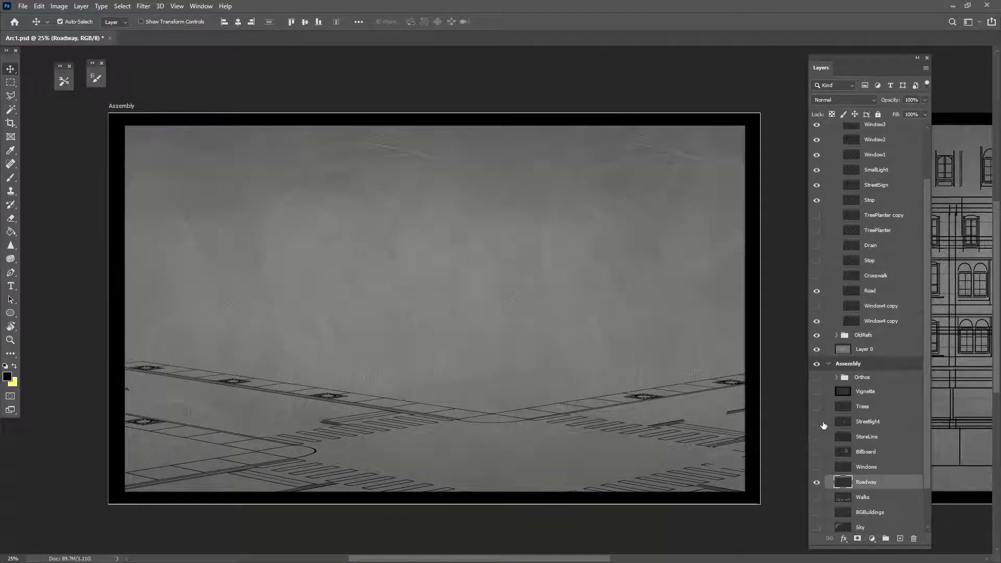
{"action": "left_click", "coordinate": [816, 437]}
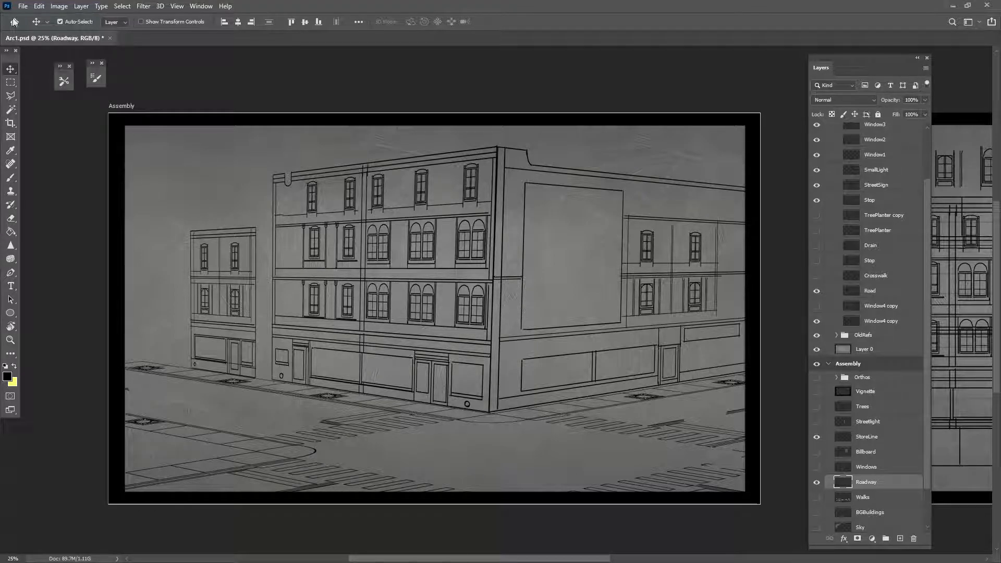
{"action": "left_click", "coordinate": [39, 11]}
{"action": "mouse_move", "coordinate": [115, 244]}
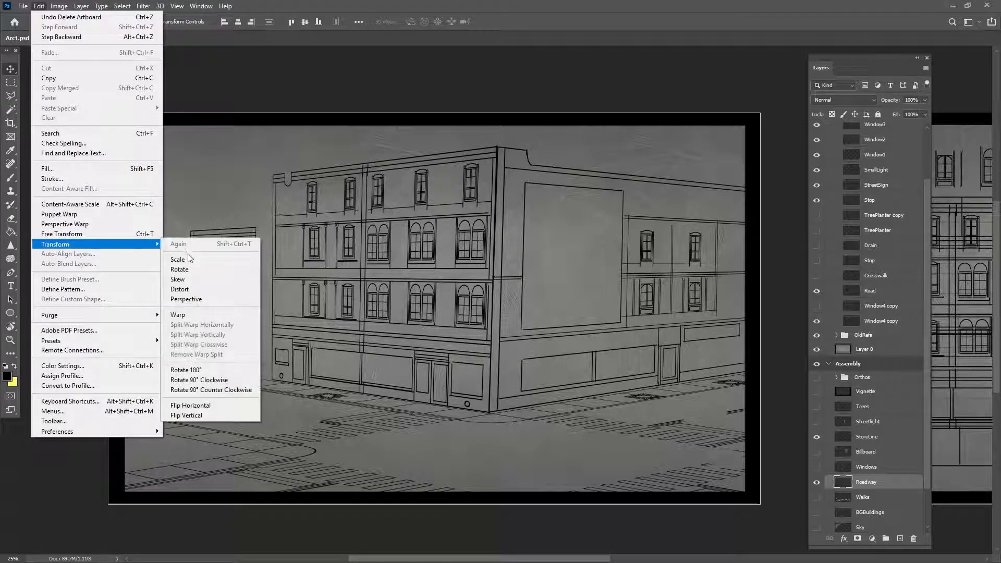
{"action": "left_click", "coordinate": [502, 394]}
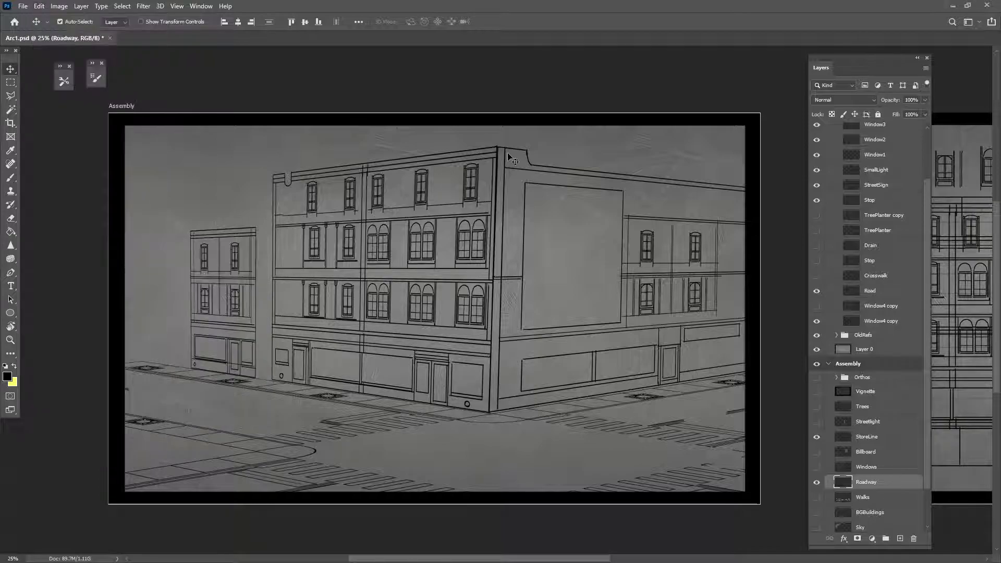
Compare the perspective street scene in the Assembly artboard with the flat facade drawings in the Forge artboard.
{"action": "left_click_drag", "start_coordinate": [660, 399], "coordinate": [495, 391]}
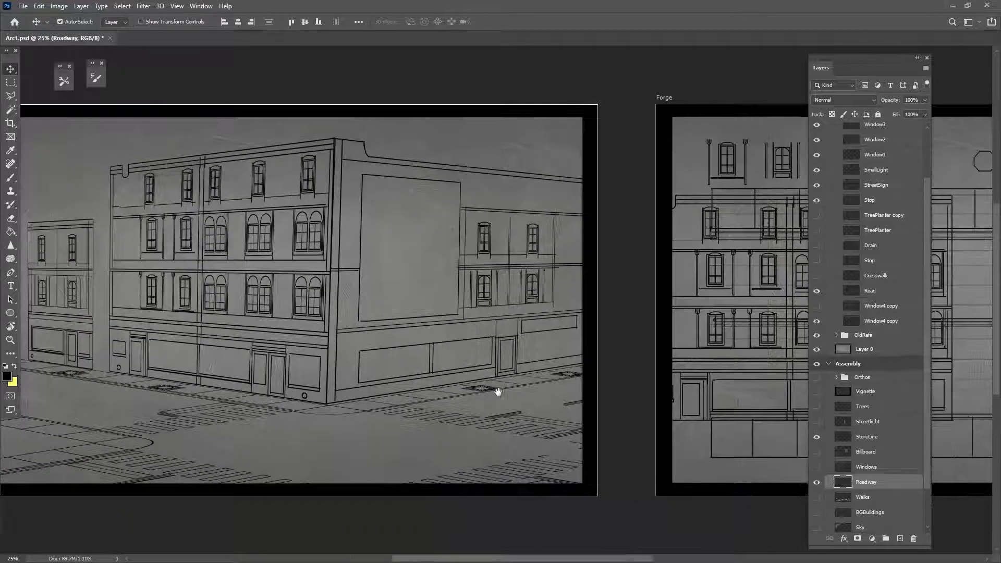
{"action": "left_click_drag", "start_coordinate": [261, 379], "coordinate": [353, 385]}
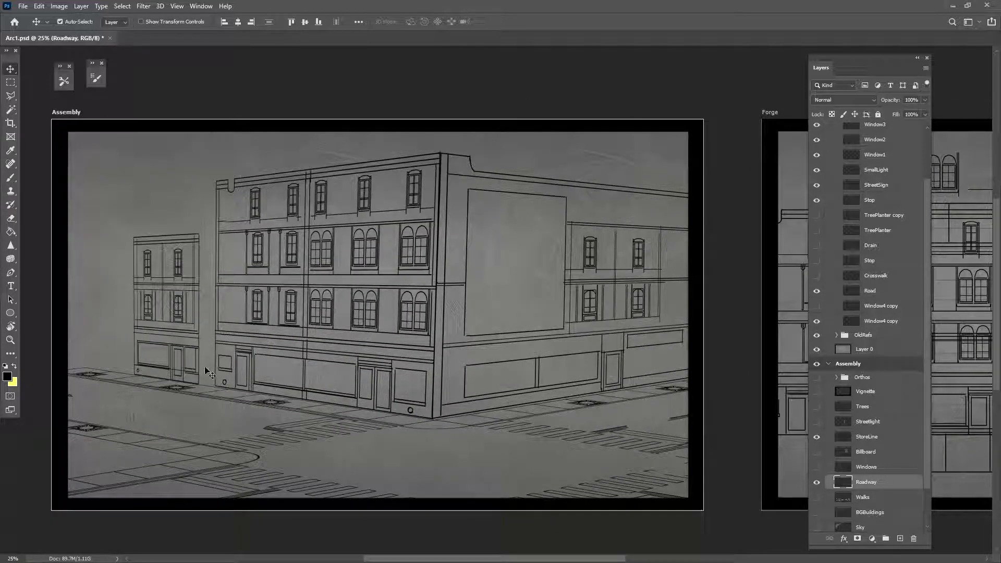
{"action": "left_click_drag", "start_coordinate": [440, 306], "coordinate": [440, 332]}
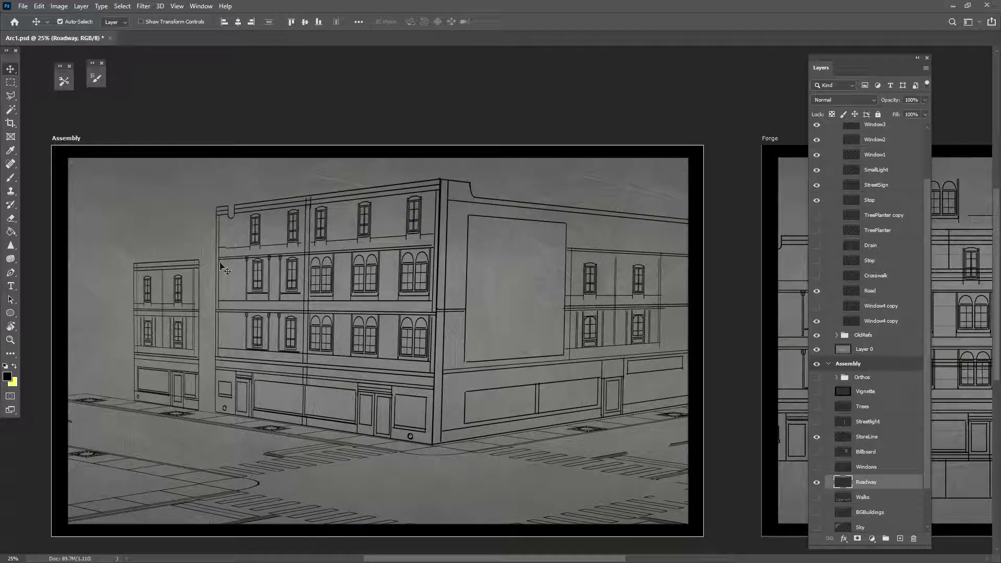
{"action": "left_click_drag", "start_coordinate": [411, 536], "coordinate": [442, 501]}
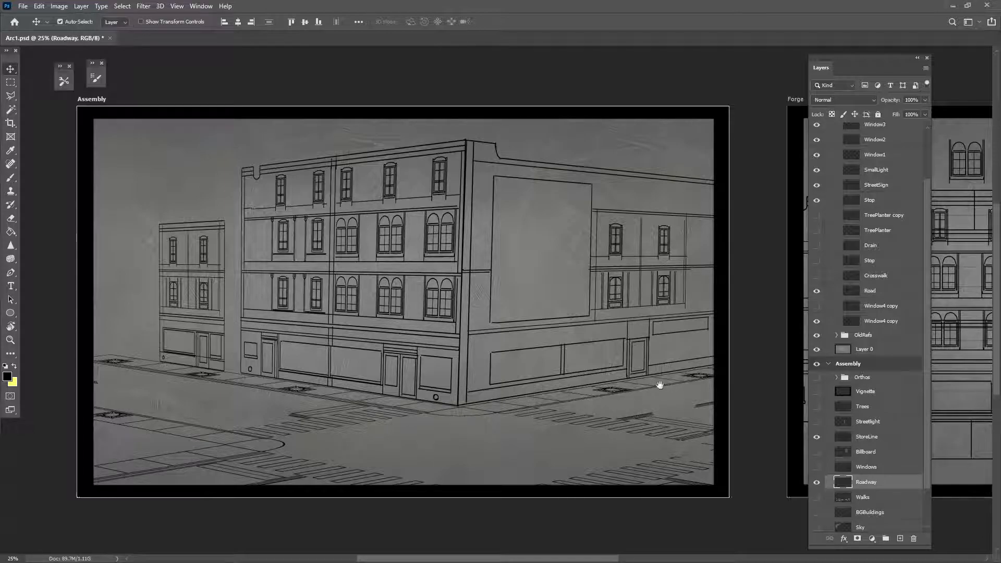
{"action": "left_click_drag", "start_coordinate": [665, 391], "coordinate": [408, 394]}
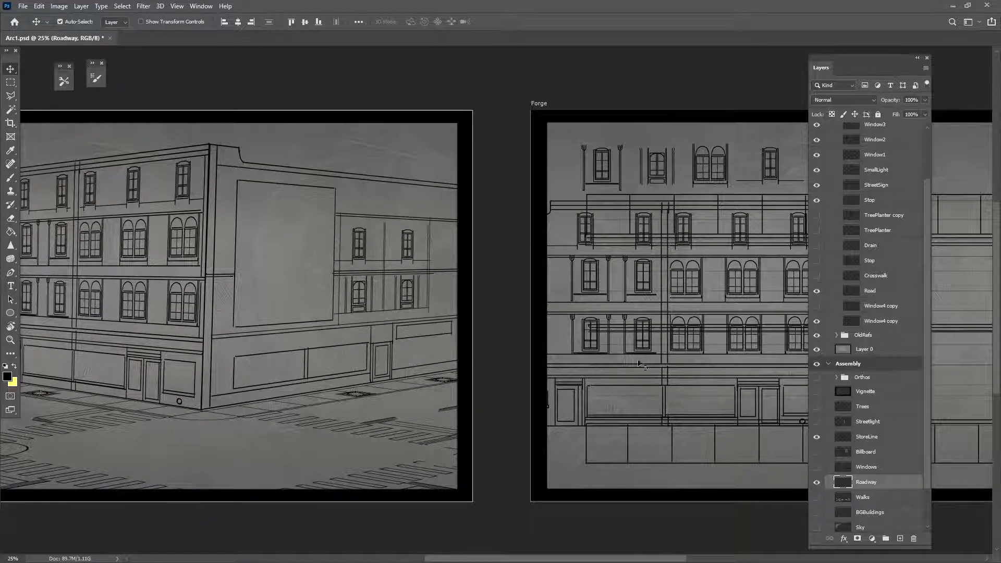
{"action": "left_click_drag", "start_coordinate": [44, 313], "coordinate": [319, 320]}
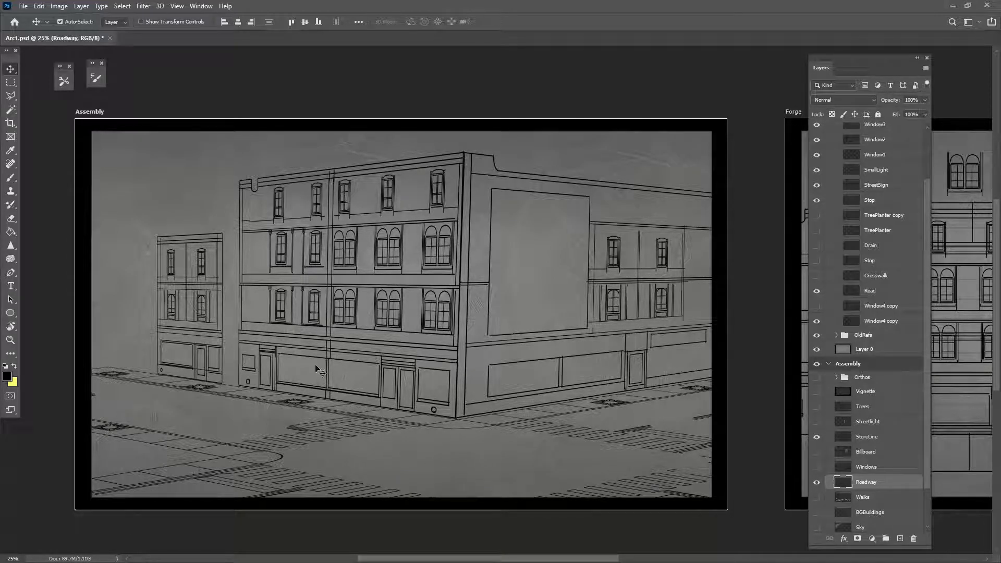
{"action": "left_click_drag", "start_coordinate": [283, 317], "coordinate": [356, 313]}
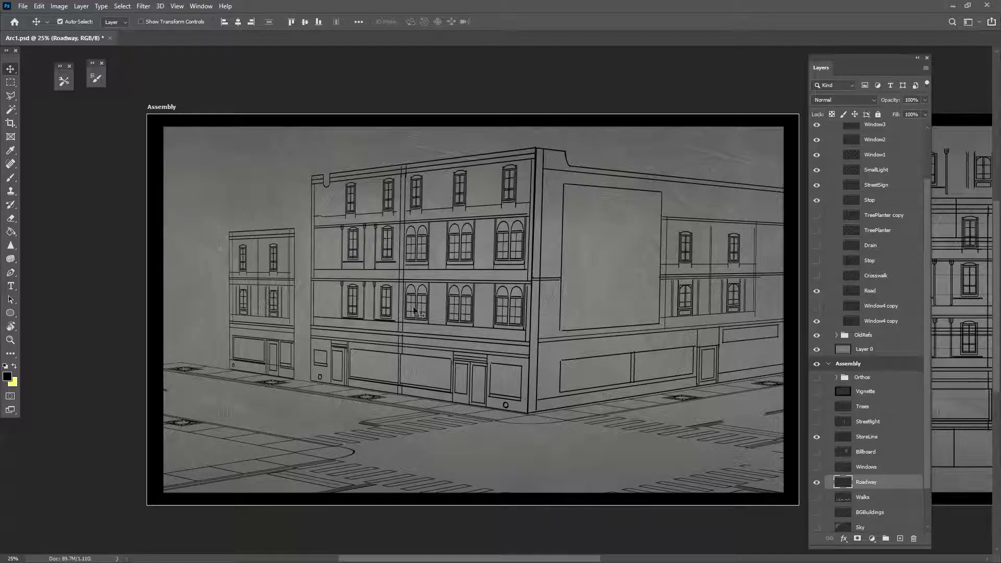
{"action": "scroll", "coordinate": [478, 391], "scroll_direction": "right", "scroll_amount": 2}
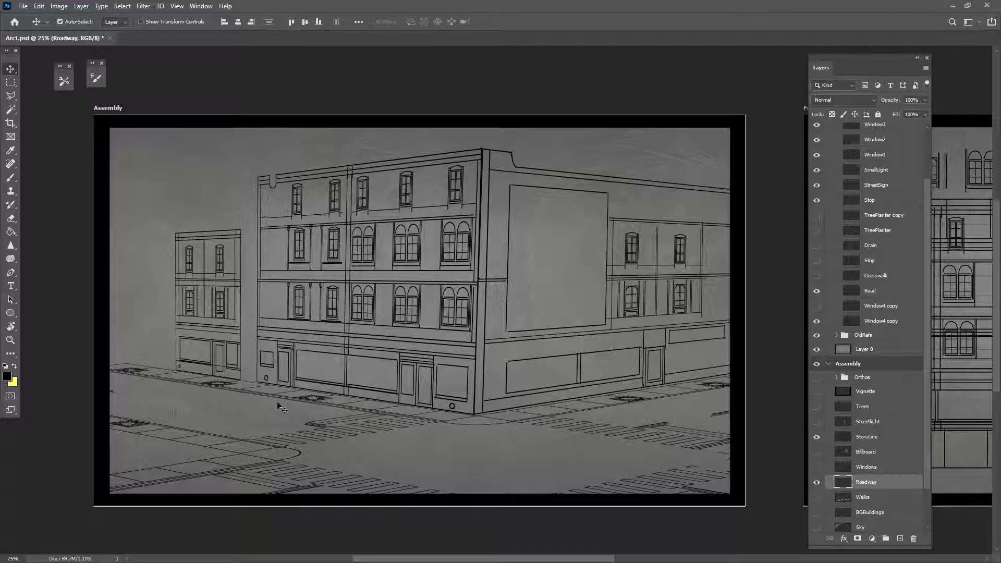
Select and show the Vignette layer of the Assembly artboard.
{"action": "left_click", "coordinate": [889, 396]}
{"action": "left_click", "coordinate": [817, 391]}
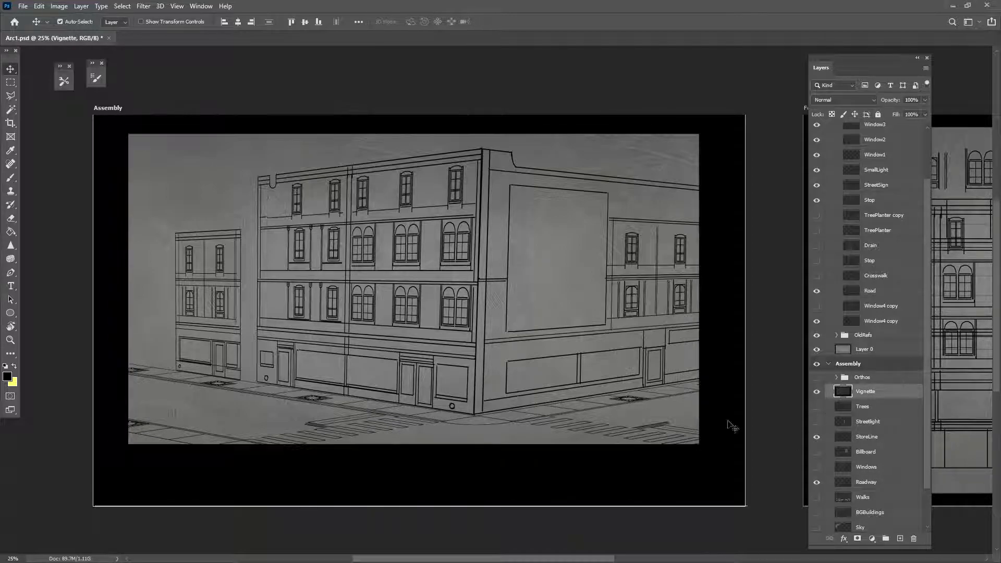
On a new layer above the hidden Vignette layer, select everything outside a rectangular frame around the buildings.
{"action": "left_click", "coordinate": [10, 83]}
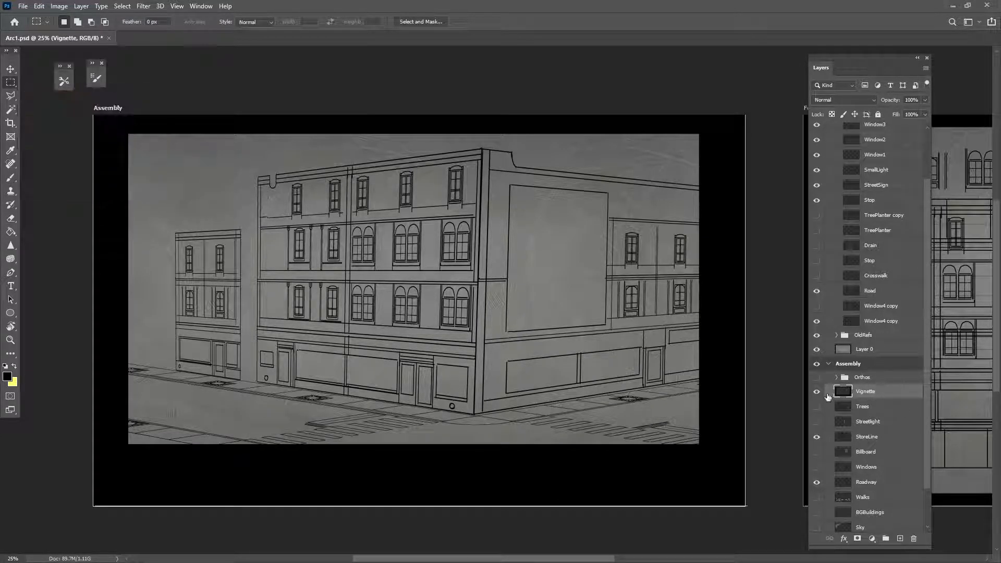
{"action": "left_click", "coordinate": [817, 392]}
{"action": "left_click", "coordinate": [900, 539]}
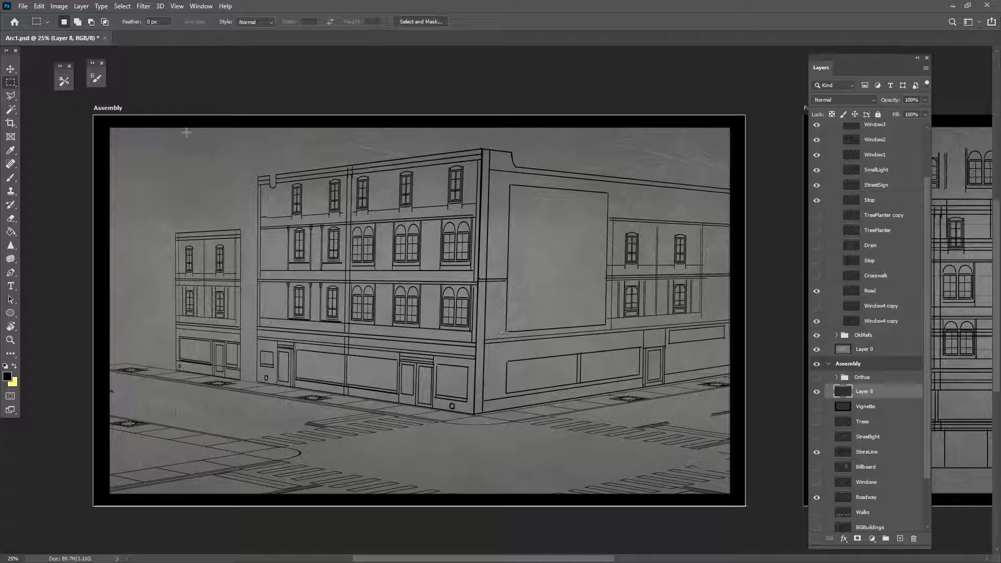
{"action": "left_click_drag", "start_coordinate": [132, 139], "coordinate": [697, 468]}
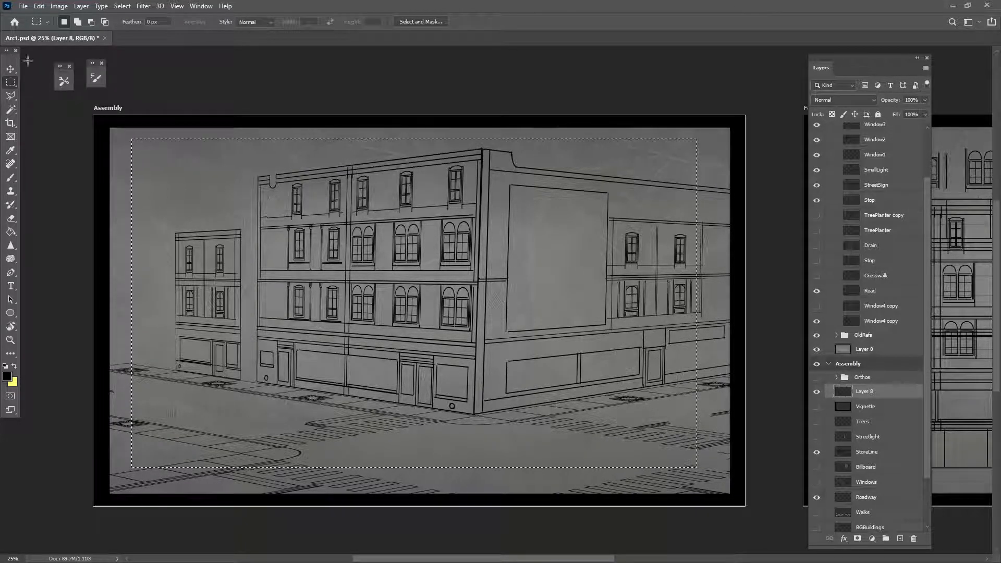
{"action": "mouse_move", "coordinate": [264, 212]}
{"action": "left_mouse_down"}
{"action": "mouse_move", "coordinate": [259, 199]}
{"action": "mouse_move", "coordinate": [264, 213]}
{"action": "left_mouse_up"}
{"action": "left_click", "coordinate": [127, 7]}
{"action": "left_click", "coordinate": [135, 44]}
Fill the selected border area with black on the new layer and deselect it.
{"action": "left_click", "coordinate": [11, 233]}
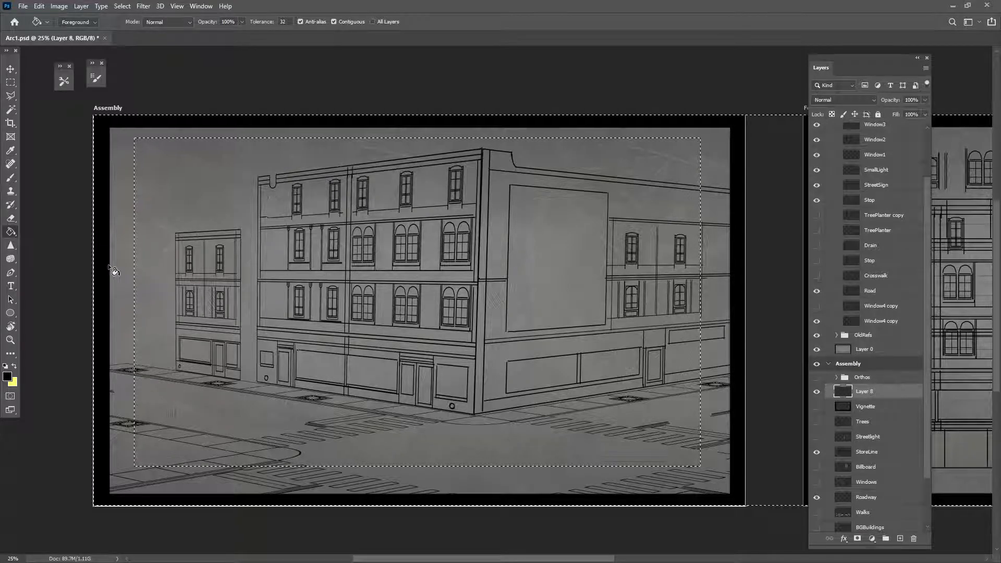
{"action": "left_click", "coordinate": [110, 268]}
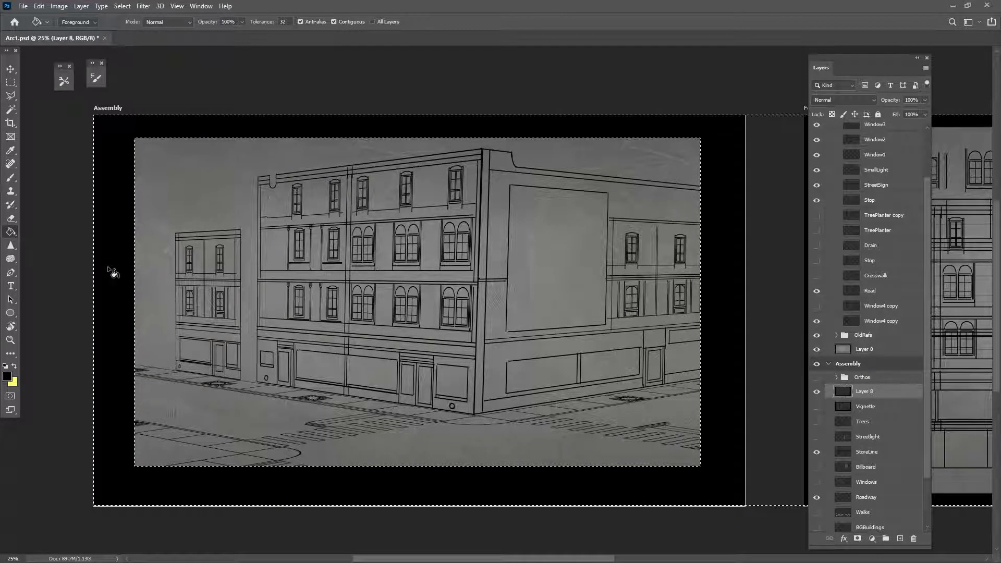
{"action": "key", "text": "v"}
{"action": "key", "text": "ctrl+d"}
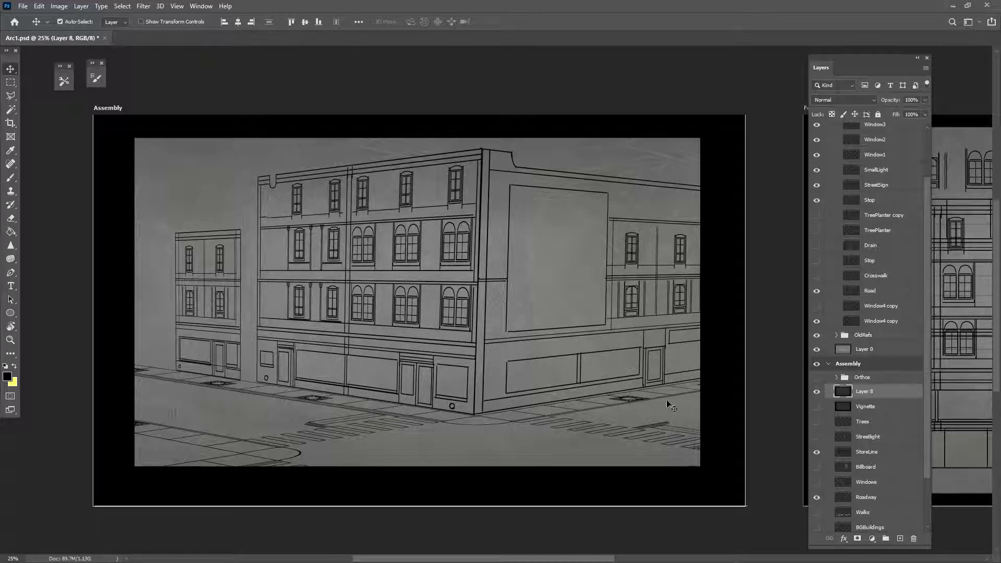
Delete the newly filled black border layer and show the Vignette layer again.
{"action": "left_click_drag", "start_coordinate": [863, 401], "coordinate": [914, 538]}
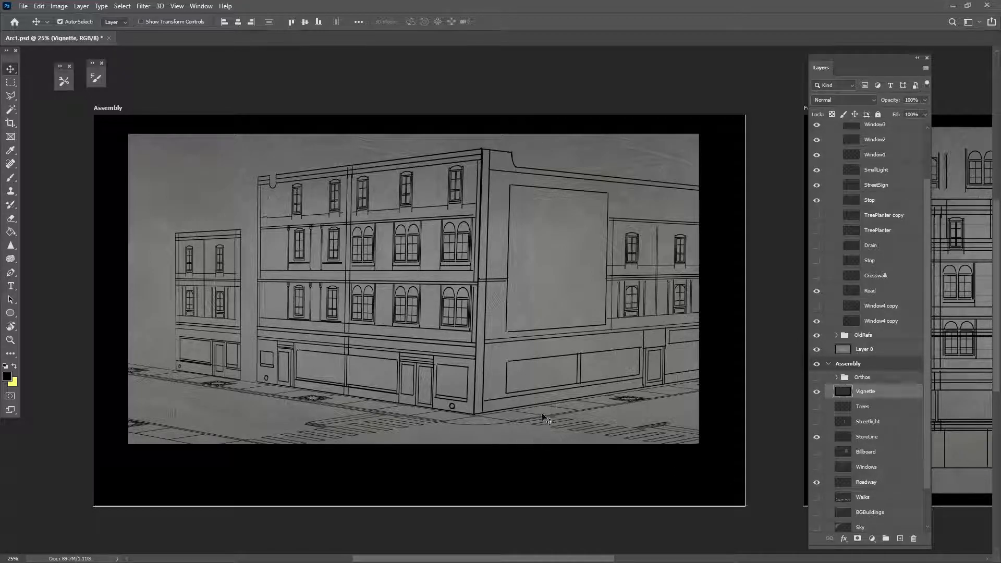
{"action": "left_click", "coordinate": [476, 345]}
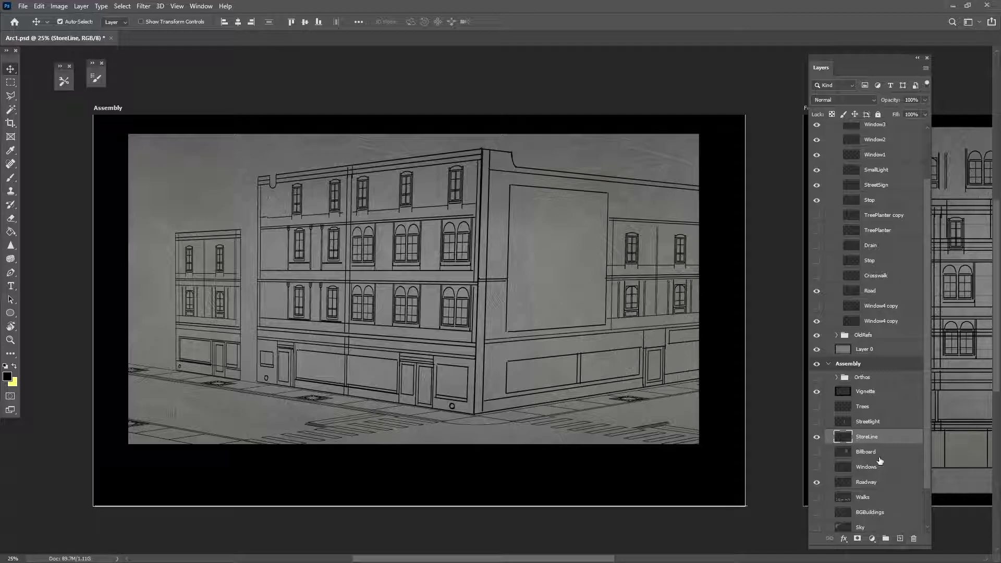
Add a new layer directly above the OldRefs group in the Assembly artboard.
{"action": "scroll", "coordinate": [908, 521], "scroll_direction": "down", "scroll_amount": 3}
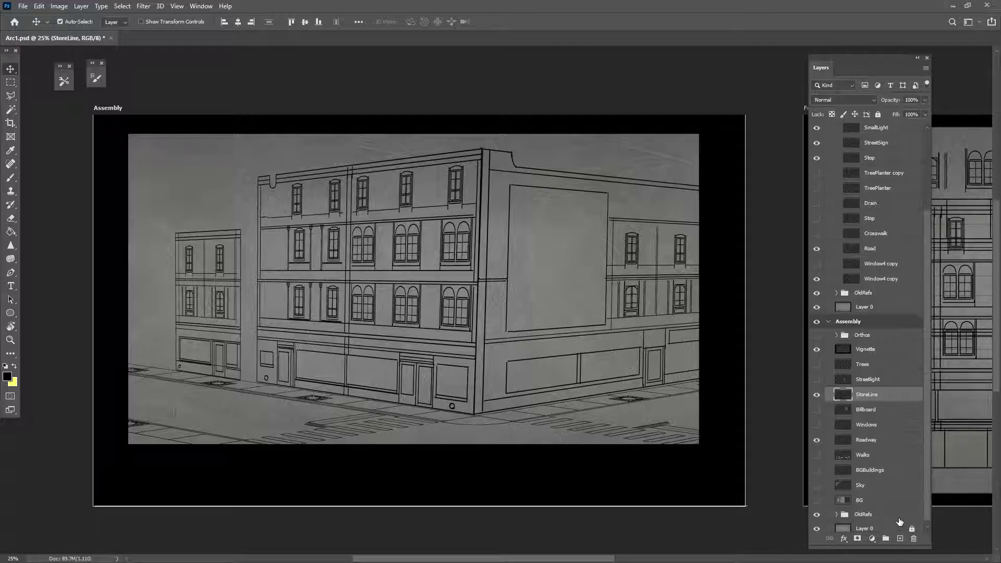
{"action": "left_click", "coordinate": [904, 516]}
{"action": "left_click", "coordinate": [900, 539]}
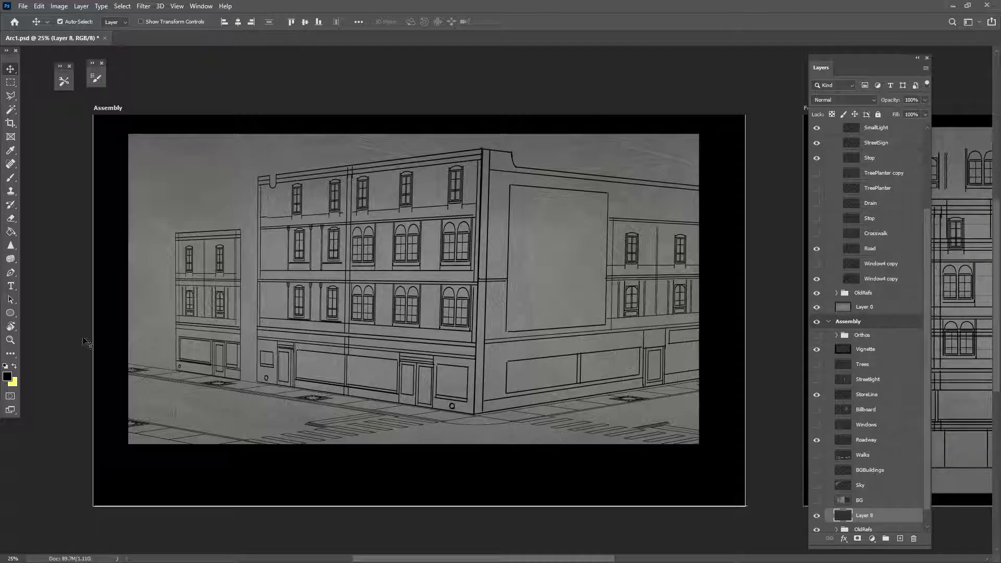
Set the foreground color to mid-gray 787878 and fill the new layer behind the line art with it.
{"action": "left_click", "coordinate": [9, 235]}
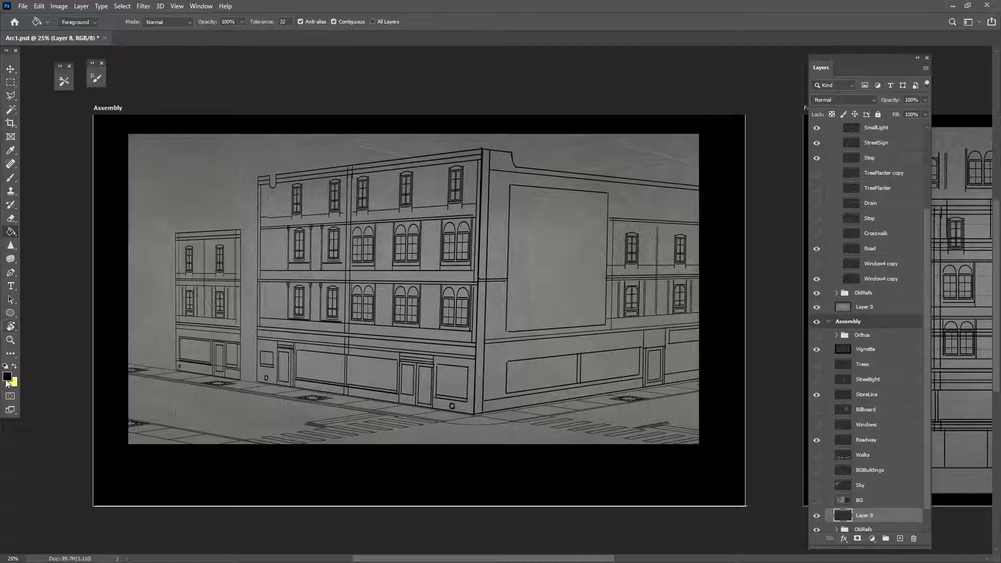
{"action": "left_click", "coordinate": [6, 378]}
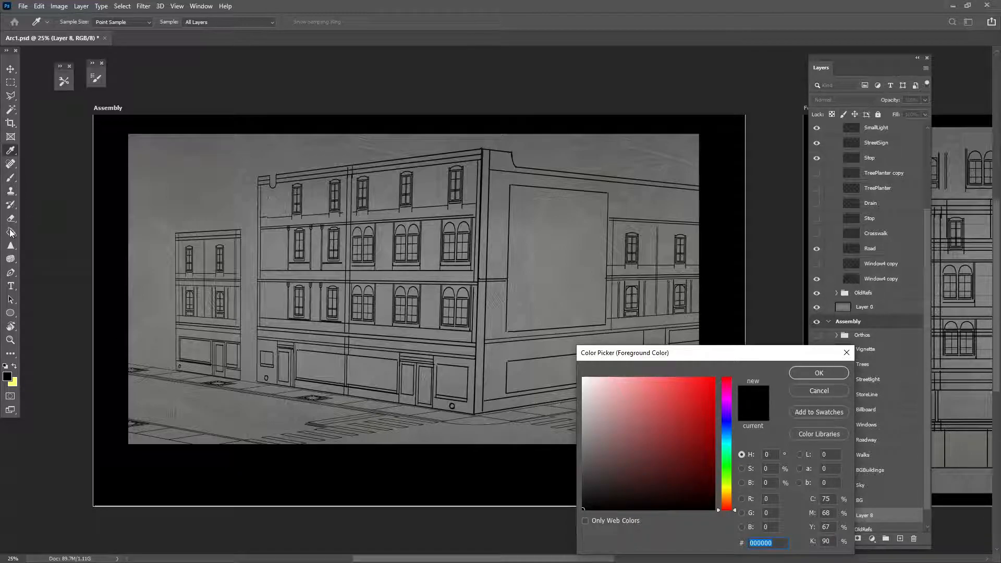
{"action": "left_click_drag", "start_coordinate": [615, 462], "coordinate": [523, 436]}
{"action": "left_click_drag", "start_coordinate": [625, 444], "coordinate": [558, 447]}
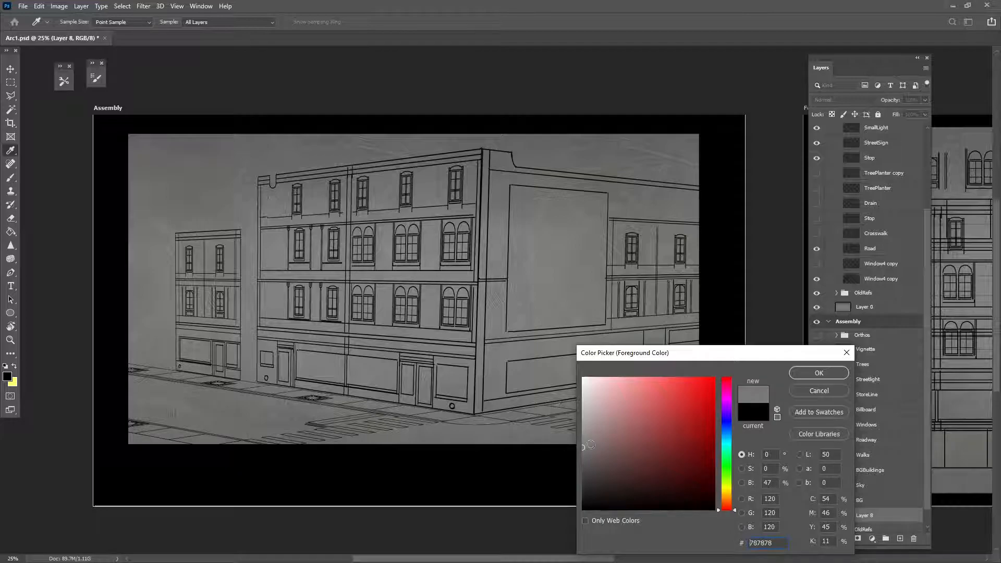
{"action": "left_click", "coordinate": [809, 373]}
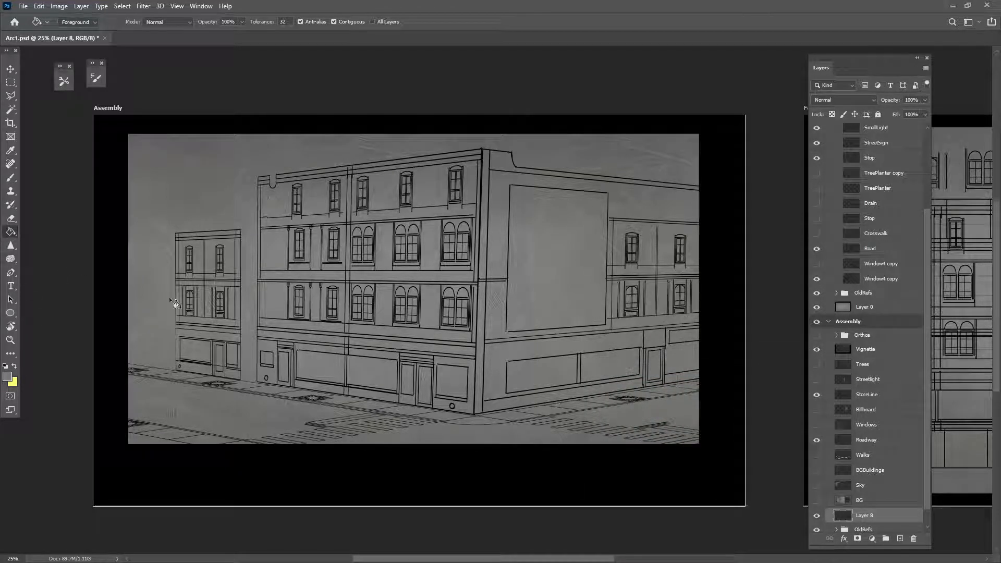
{"action": "left_click", "coordinate": [159, 250]}
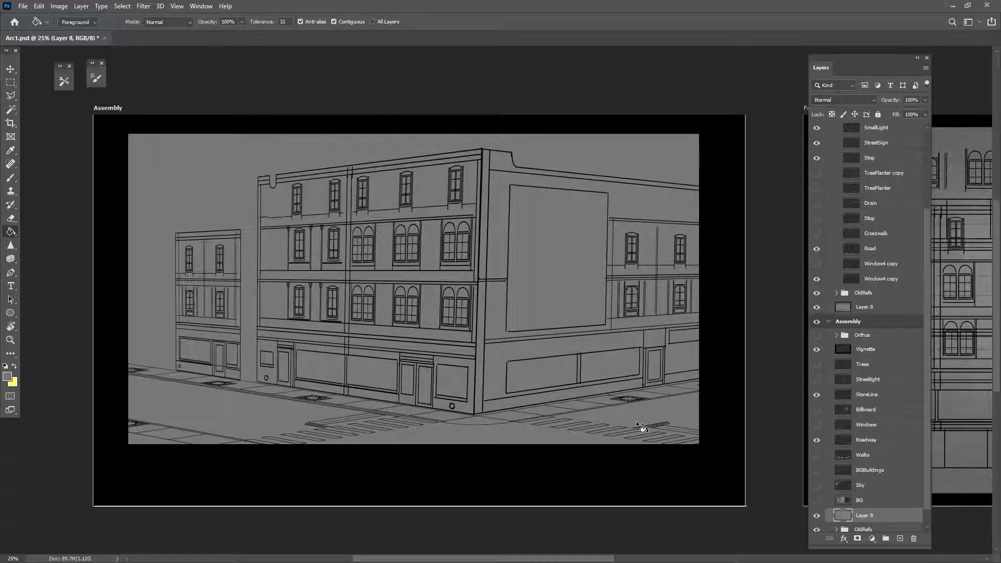
Reset the foreground and background colors to default black and white and add another layer above the gray fill.
{"action": "key", "text": "d"}
{"action": "left_click", "coordinate": [11, 69]}
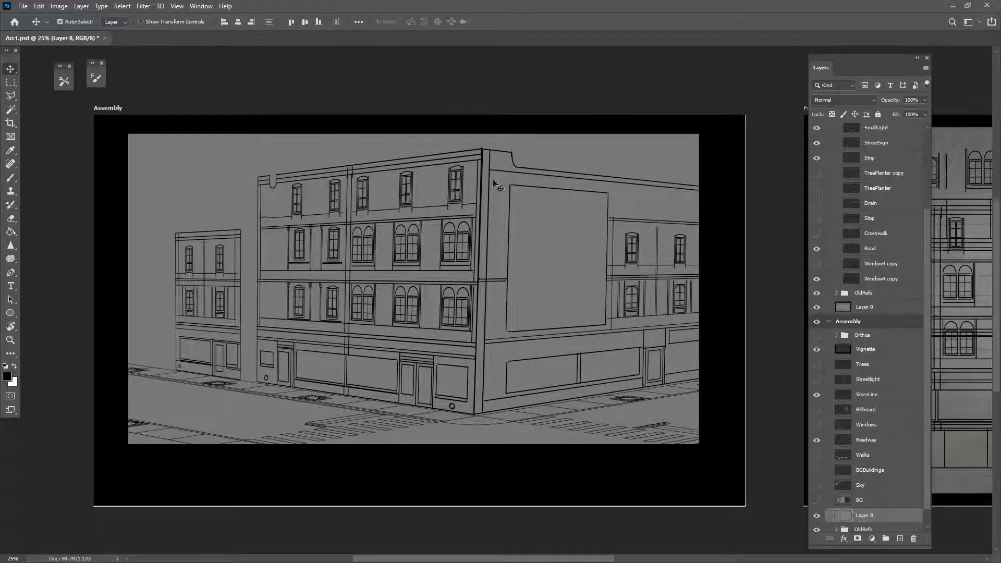
{"action": "left_click", "coordinate": [899, 539]}
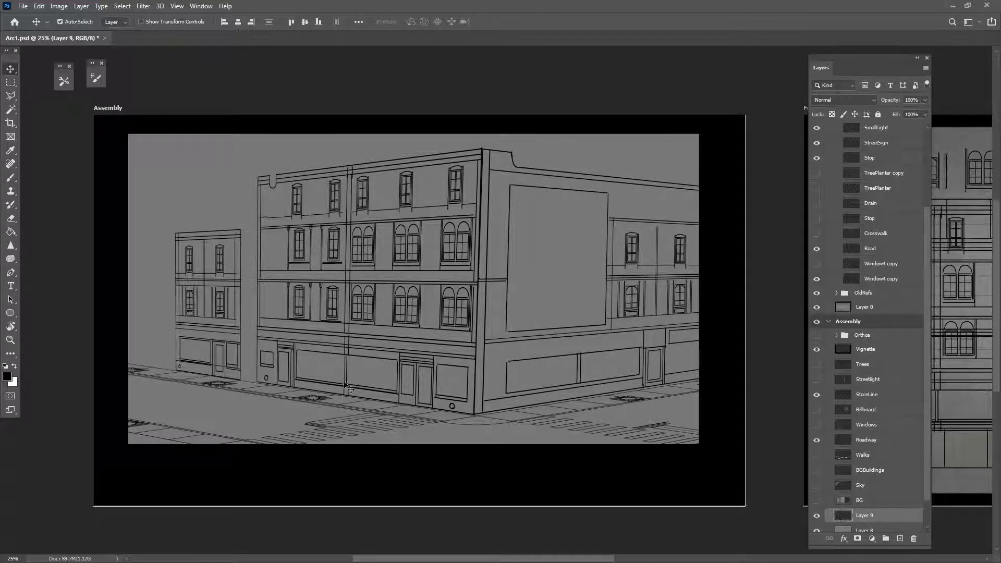
Select the full silhouette of the large corner building with the Polygonal Lasso tool, adding its roofline to the first selection.
{"action": "left_click", "coordinate": [10, 96]}
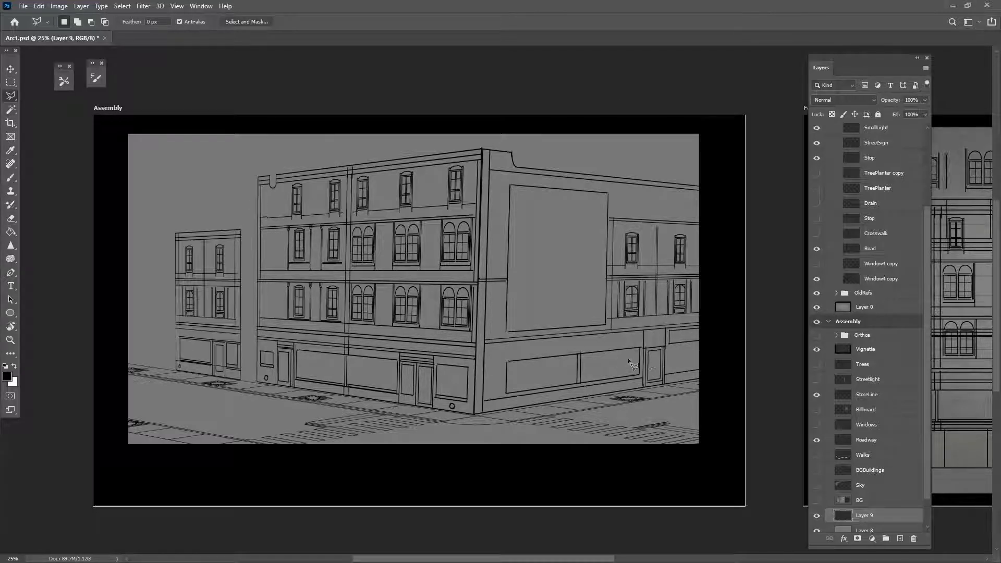
{"action": "right_click", "coordinate": [11, 96]}
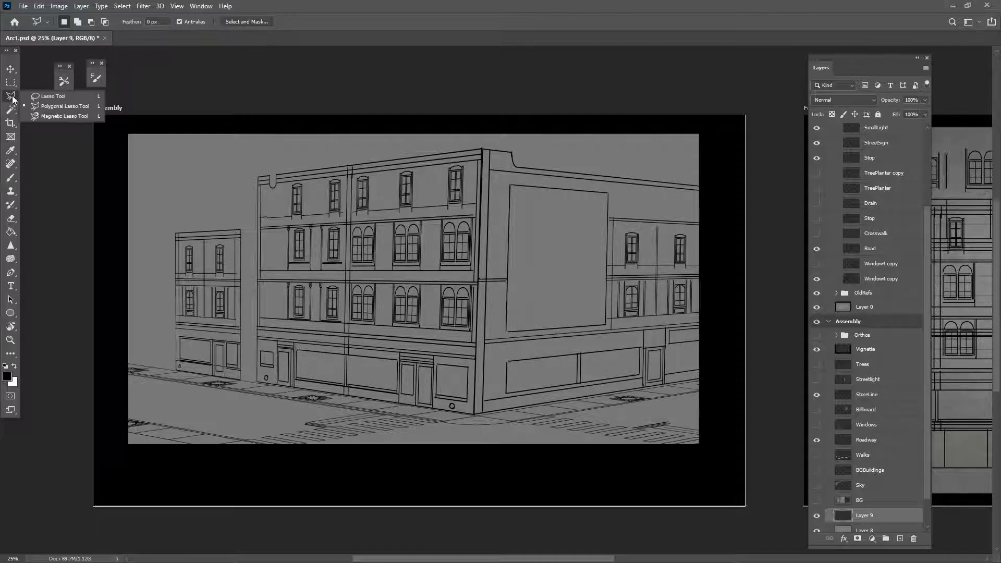
{"action": "left_click", "coordinate": [70, 106]}
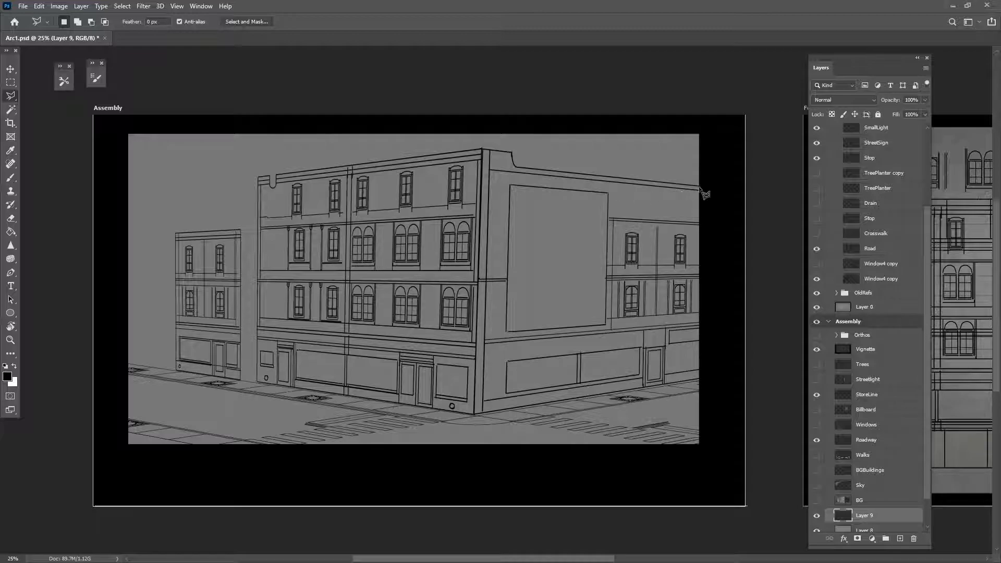
{"action": "left_click", "coordinate": [699, 187]}
{"action": "left_click", "coordinate": [699, 379]}
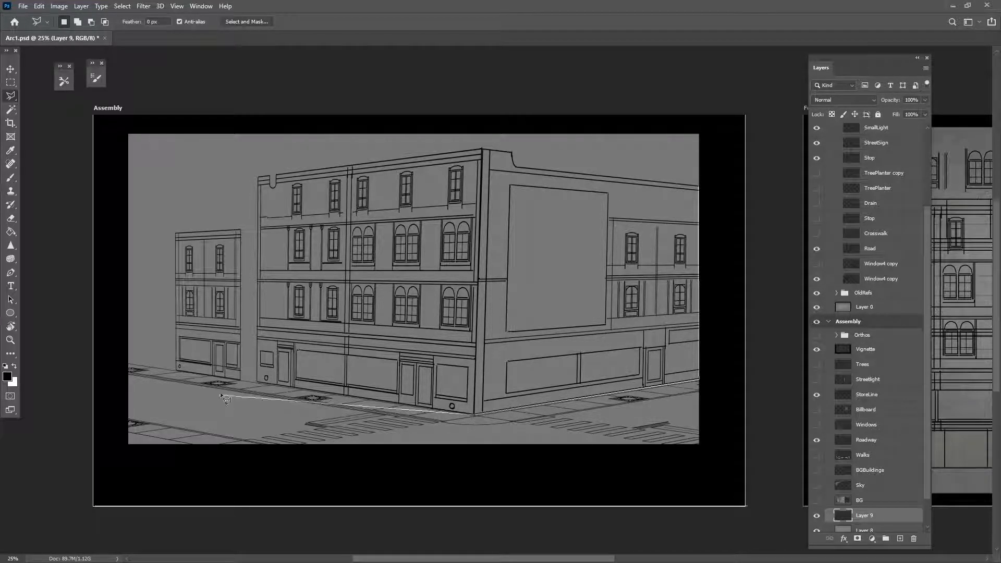
{"action": "left_click", "coordinate": [258, 177]}
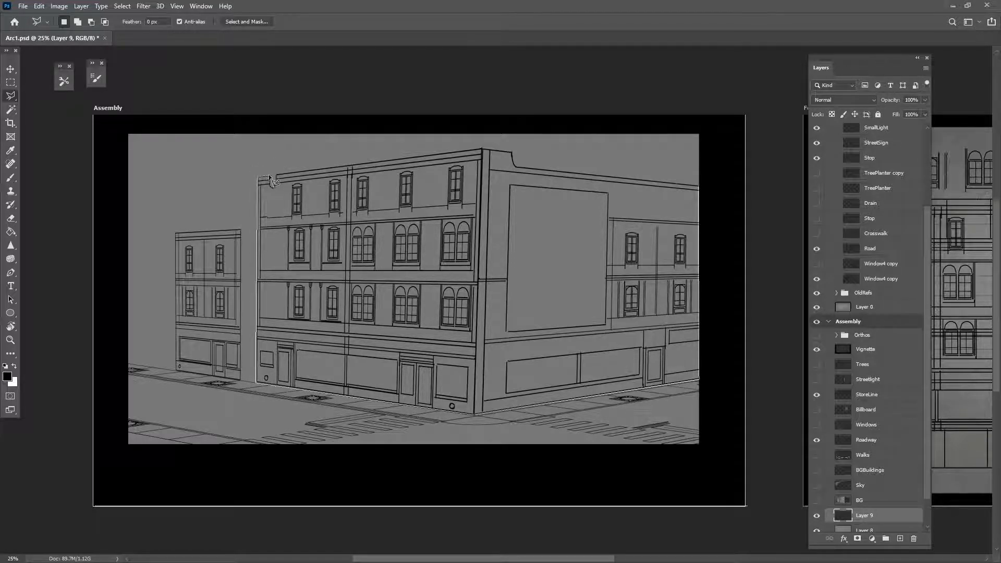
{"action": "double_click", "coordinate": [271, 186]}
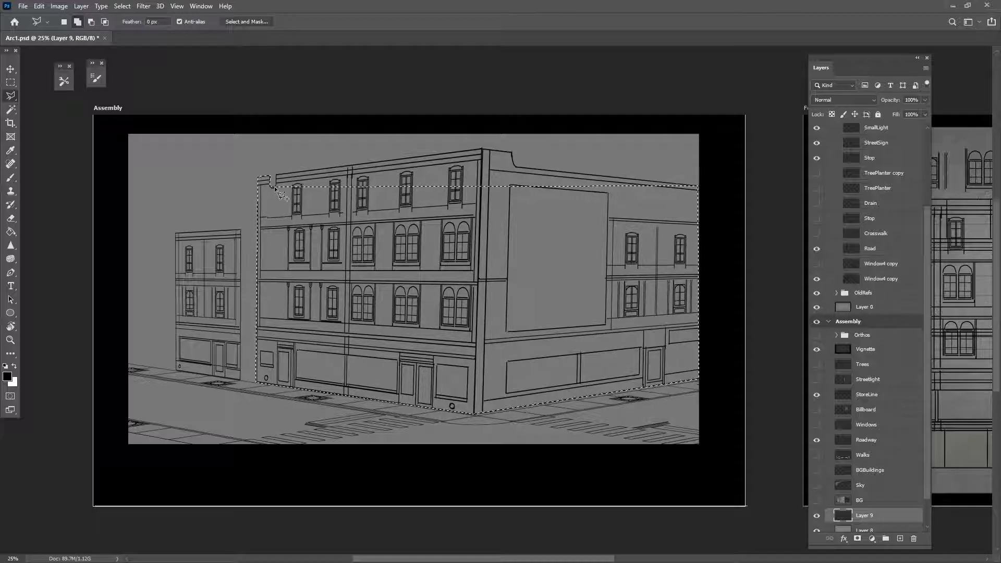
{"action": "left_click", "coordinate": [276, 174]}
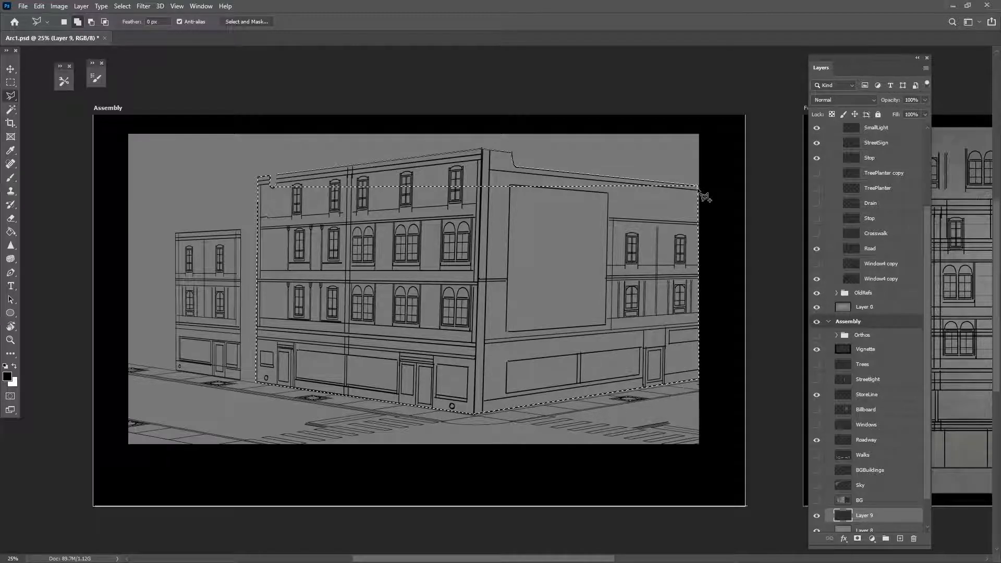
{"action": "left_click", "coordinate": [446, 246]}
{"action": "left_click", "coordinate": [280, 195]}
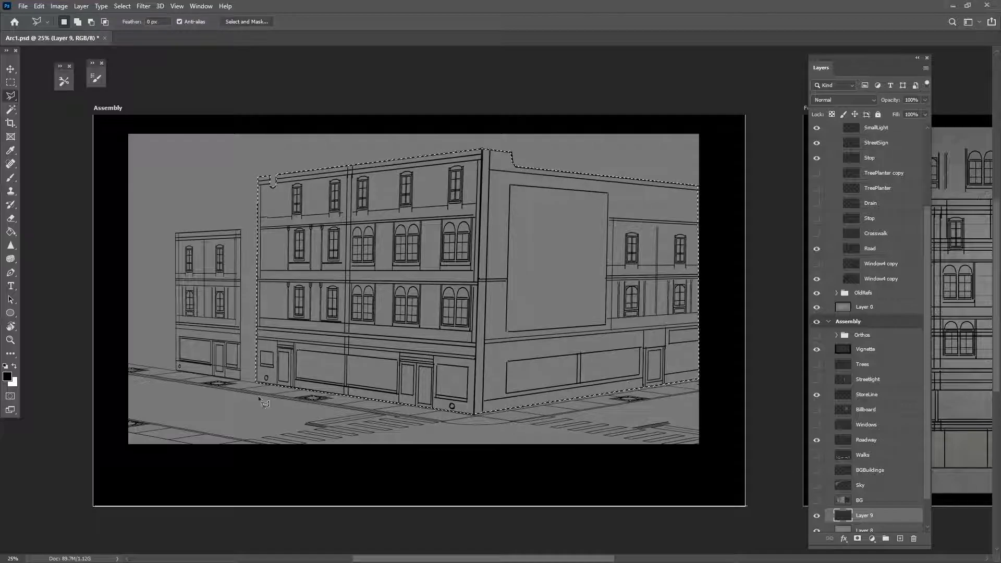
Set the foreground color to dark gray 555555, fill the large corner building's selection with it, and deselect.
{"action": "left_click", "coordinate": [10, 232]}
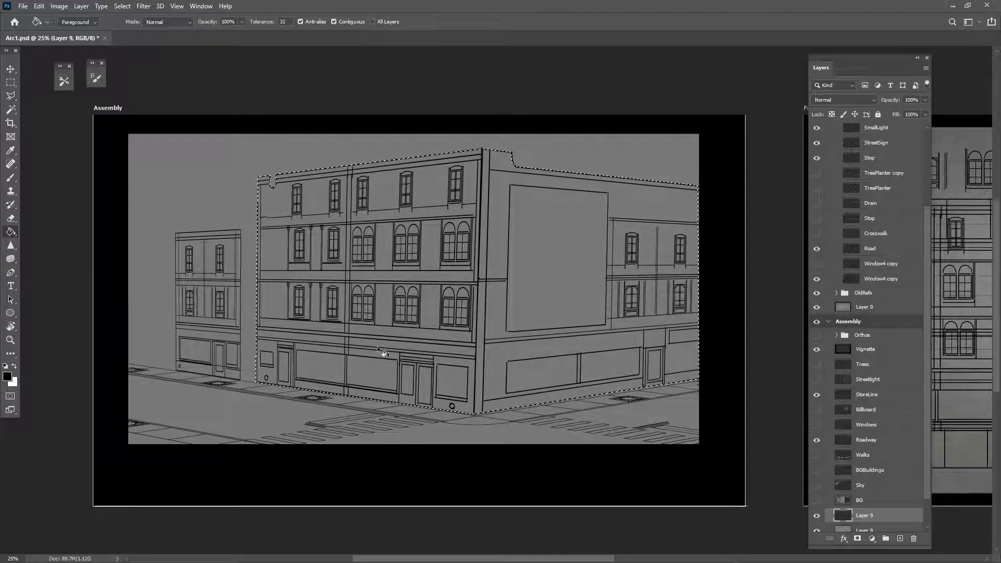
{"action": "left_click", "coordinate": [7, 377]}
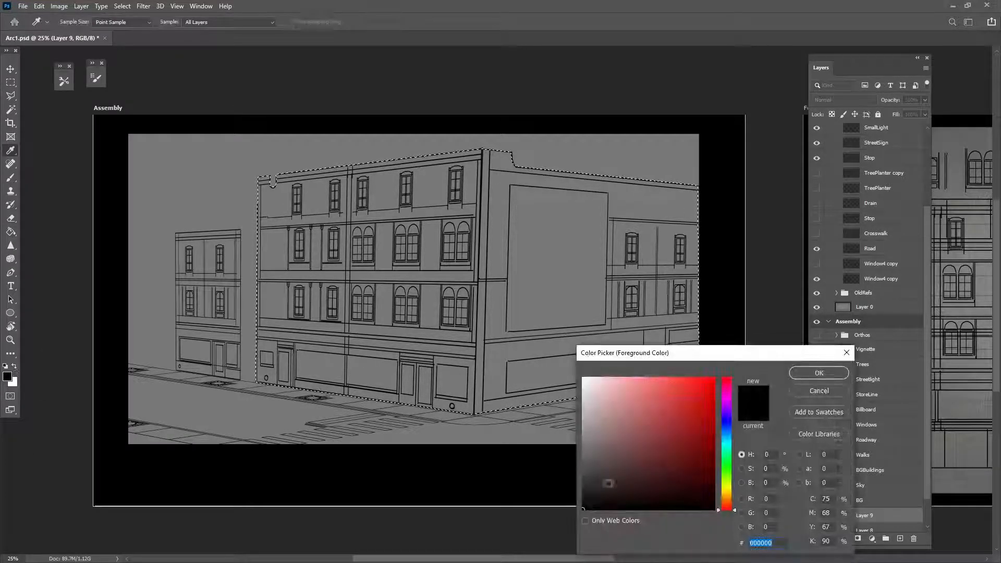
{"action": "left_click", "coordinate": [530, 438]}
{"action": "left_click", "coordinate": [582, 458]}
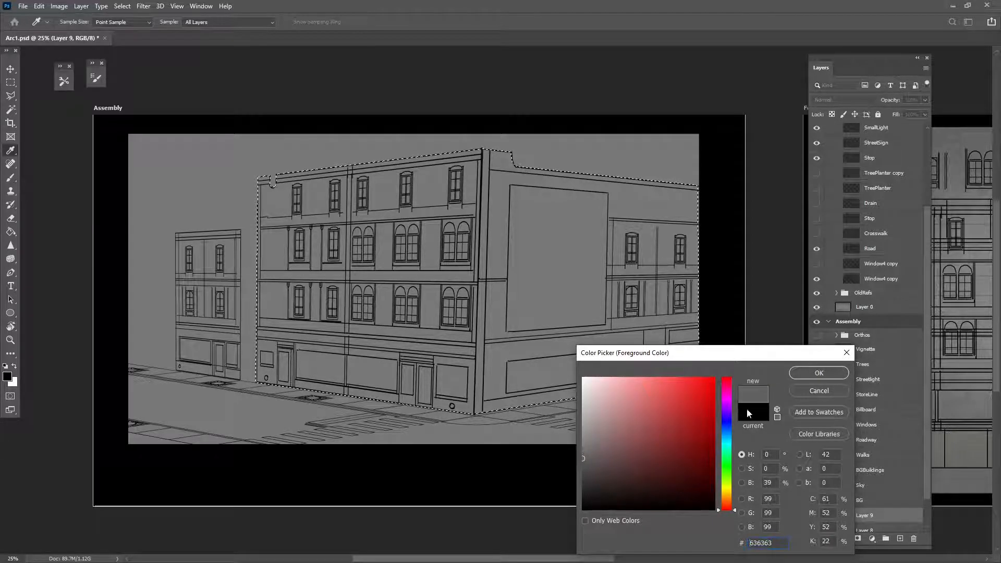
{"action": "left_click", "coordinate": [583, 466]}
{"action": "left_click", "coordinate": [819, 373]}
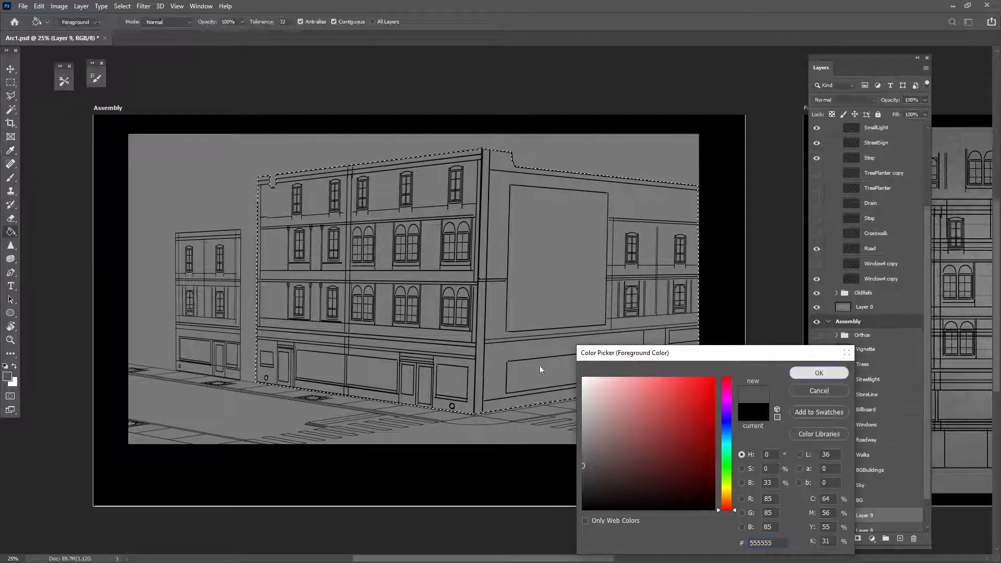
{"action": "left_click", "coordinate": [471, 328]}
{"action": "key", "text": "ctrl+d"}
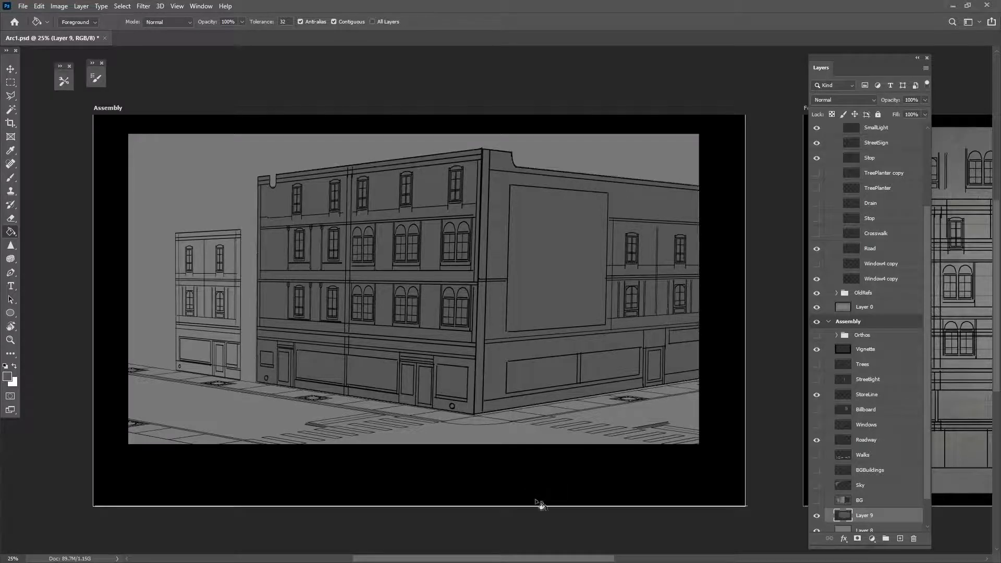
Select the small background building, including the gap up to the corner building, fill it with the same dark gray, and deselect.
{"action": "left_click", "coordinate": [11, 96]}
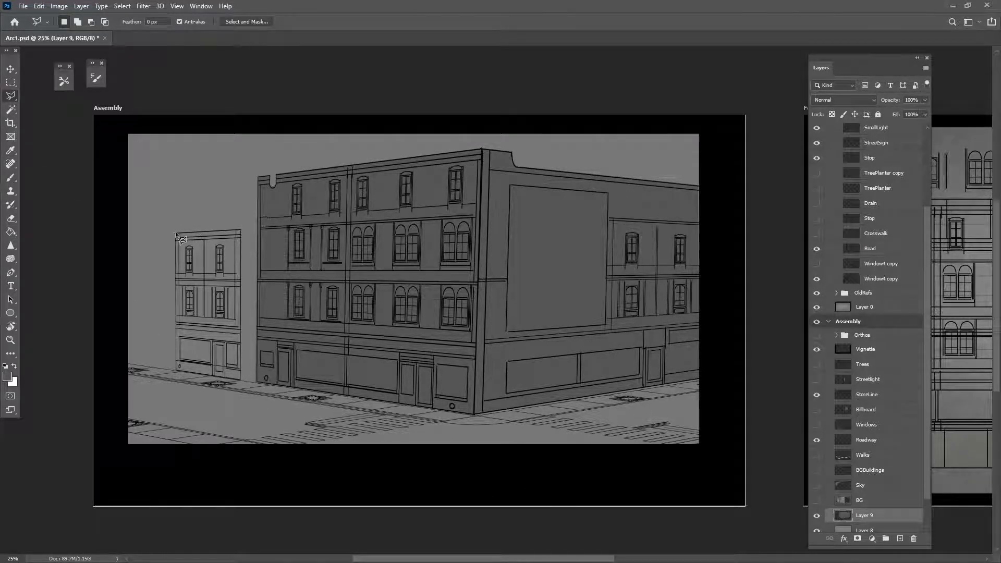
{"action": "left_click", "coordinate": [256, 230]}
{"action": "left_click", "coordinate": [256, 380]}
{"action": "left_click", "coordinate": [176, 371]}
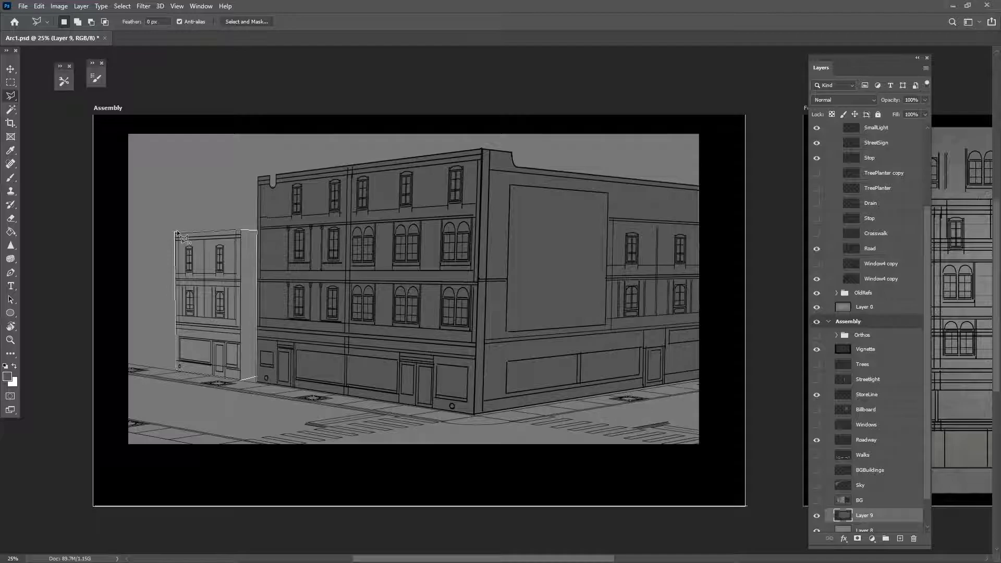
{"action": "left_click", "coordinate": [176, 235]}
{"action": "left_click", "coordinate": [11, 232]}
{"action": "left_click", "coordinate": [251, 276]}
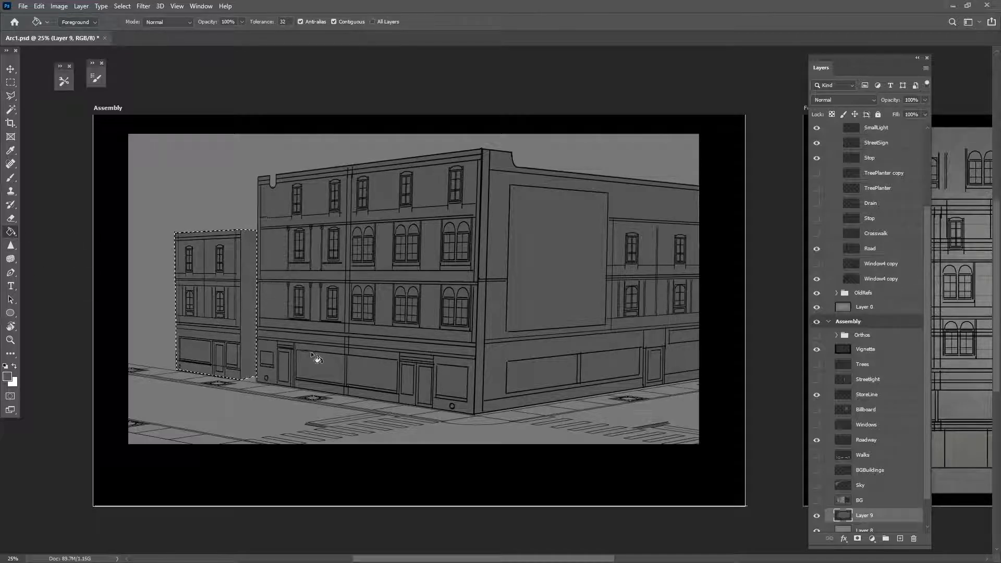
{"action": "key", "text": "ctrl+d"}
{"action": "left_click_drag", "start_coordinate": [459, 374], "coordinate": [434, 382]}
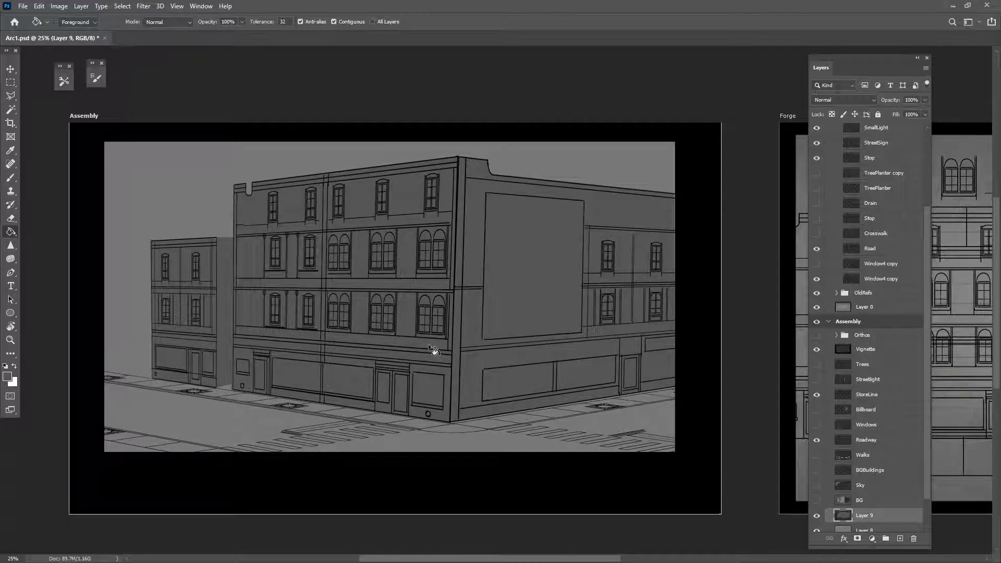
{"action": "left_click", "coordinate": [10, 95]}
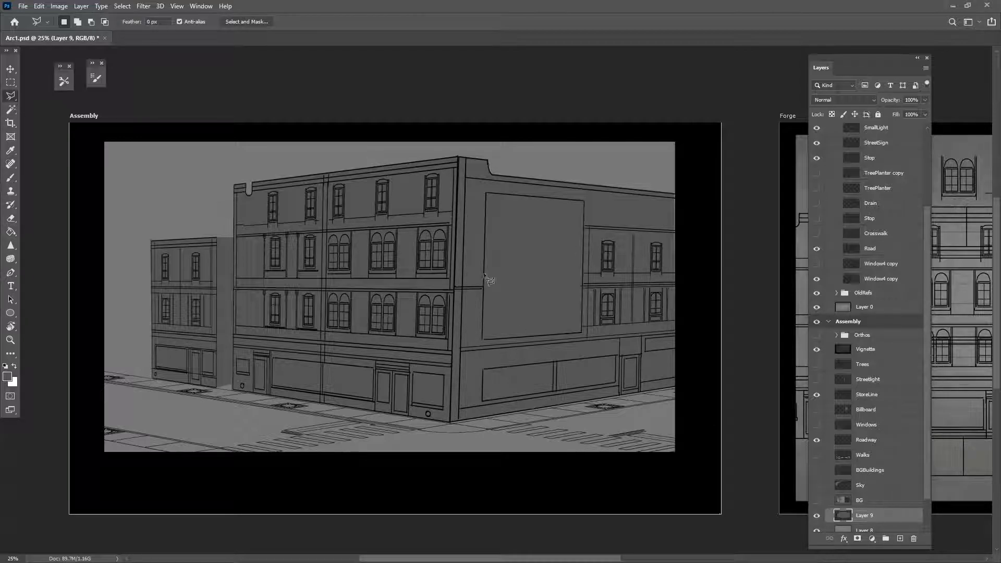
{"action": "left_click", "coordinate": [850, 515], "text": "ctrl"}
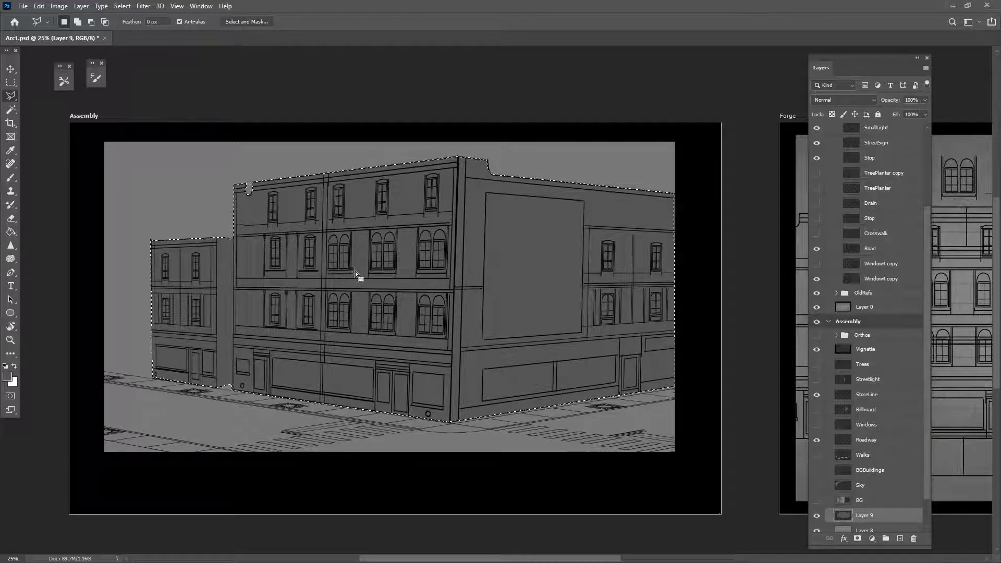
{"action": "key", "text": "ctrl+x"}
{"action": "key", "text": "ctrl+z"}
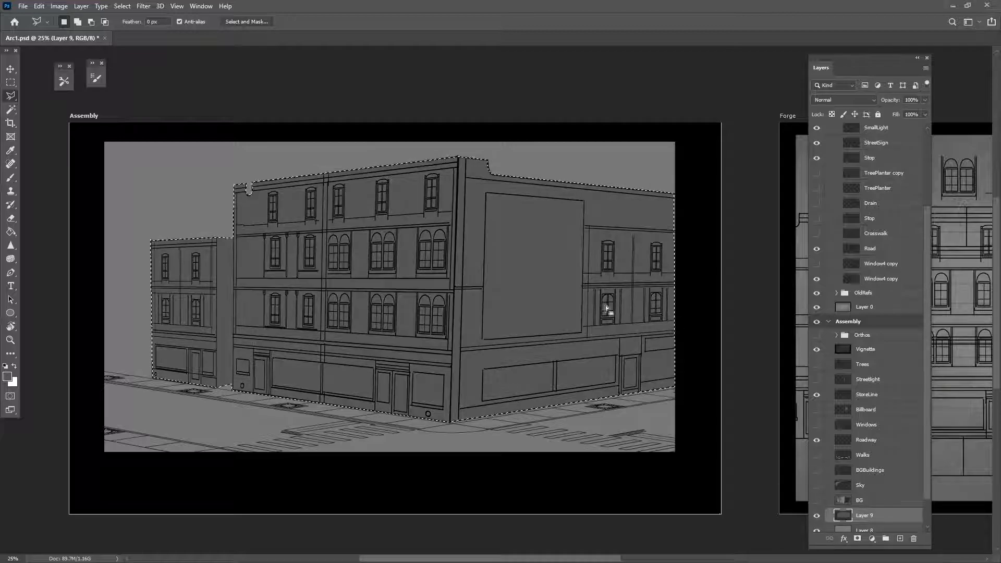
{"action": "key", "text": "ctrl+d"}
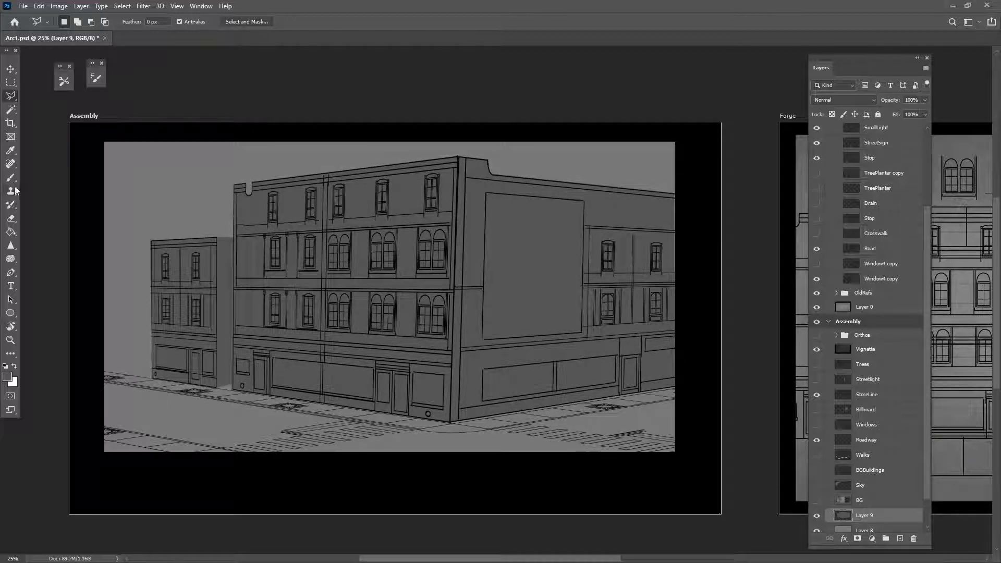
Switch to the Brush tool using the AAA_drawer tool preset.
{"action": "key", "text": "b"}
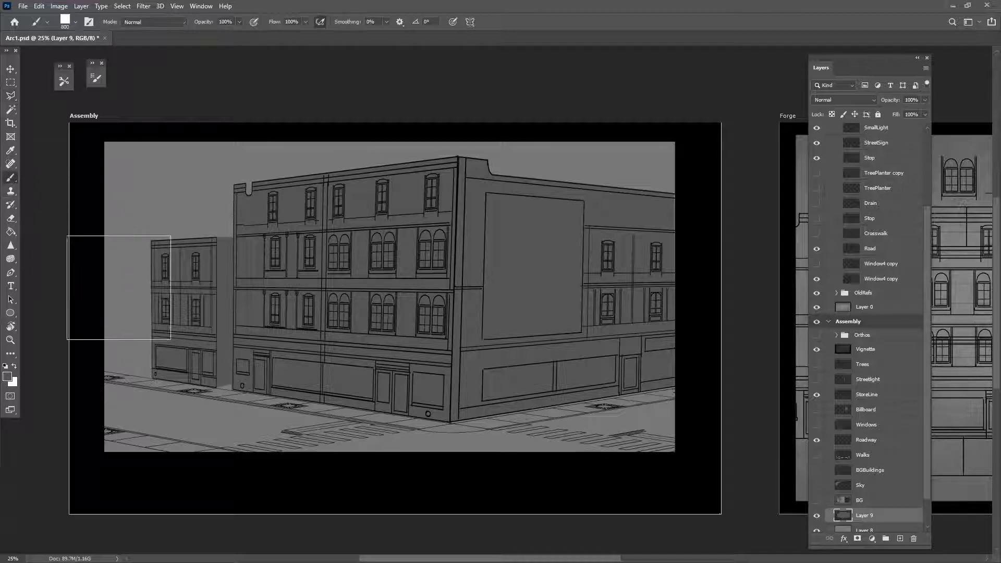
{"action": "left_click", "coordinate": [64, 83]}
{"action": "left_click", "coordinate": [111, 207]}
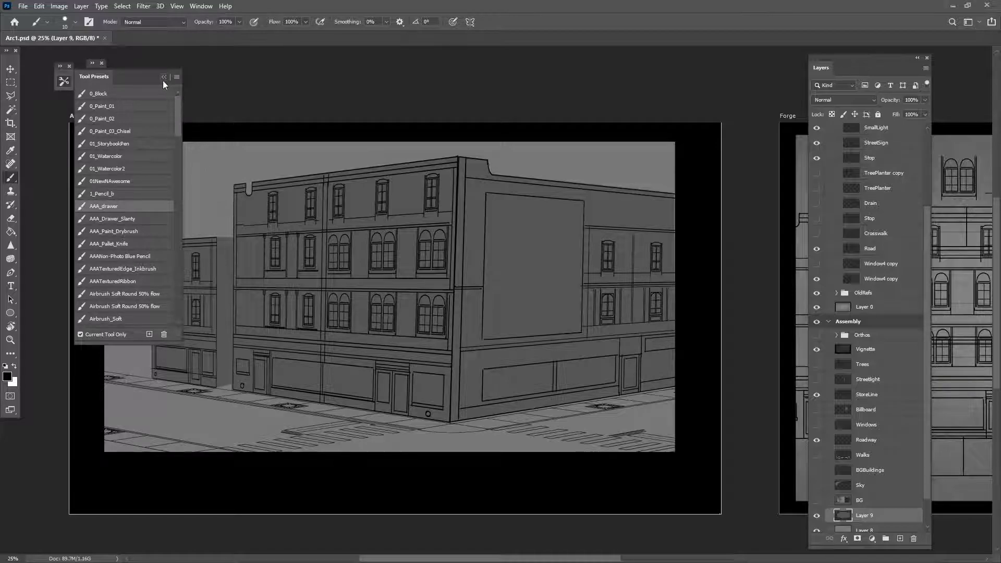
{"action": "left_click", "coordinate": [164, 78]}
Load the building silhouettes as a selection on a new layer and set the foreground color to light gray aaaaaa.
{"action": "left_click", "coordinate": [844, 515], "text": "ctrl"}
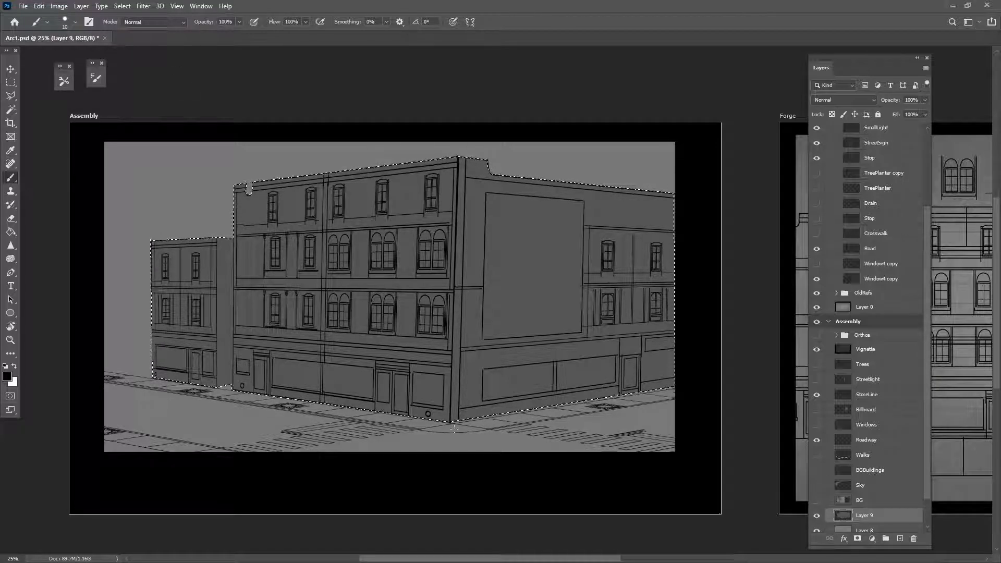
{"action": "key", "text": "ctrl+shift+alt+n"}
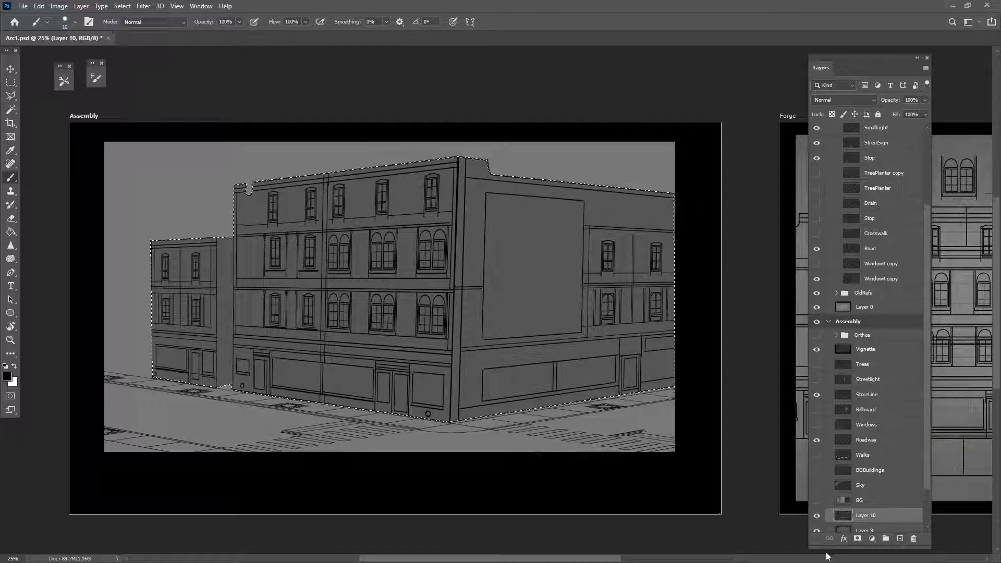
{"action": "left_click", "coordinate": [8, 378]}
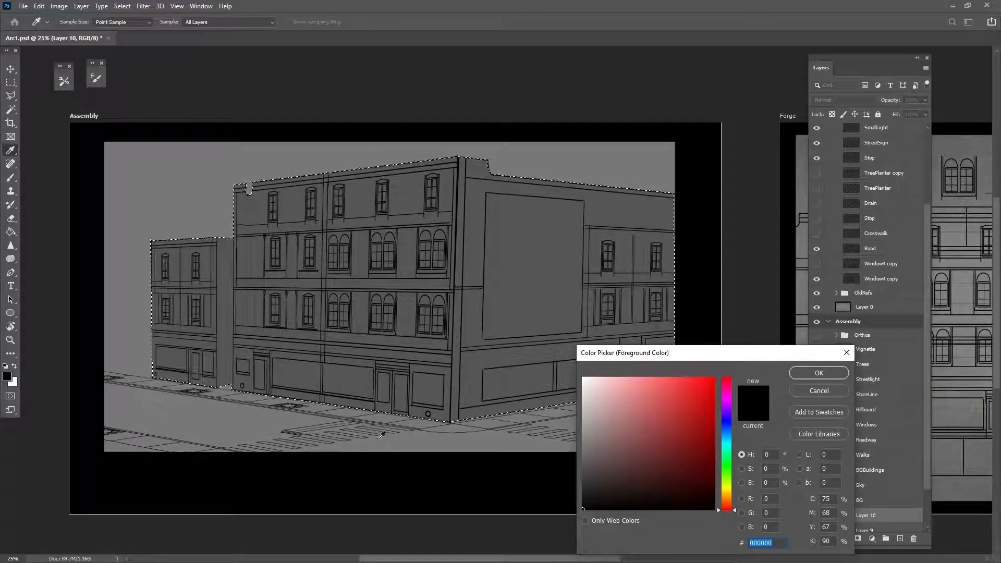
{"action": "left_click", "coordinate": [381, 435]}
{"action": "left_click", "coordinate": [582, 430]}
{"action": "left_click", "coordinate": [583, 421]}
{"action": "left_click", "coordinate": [809, 376]}
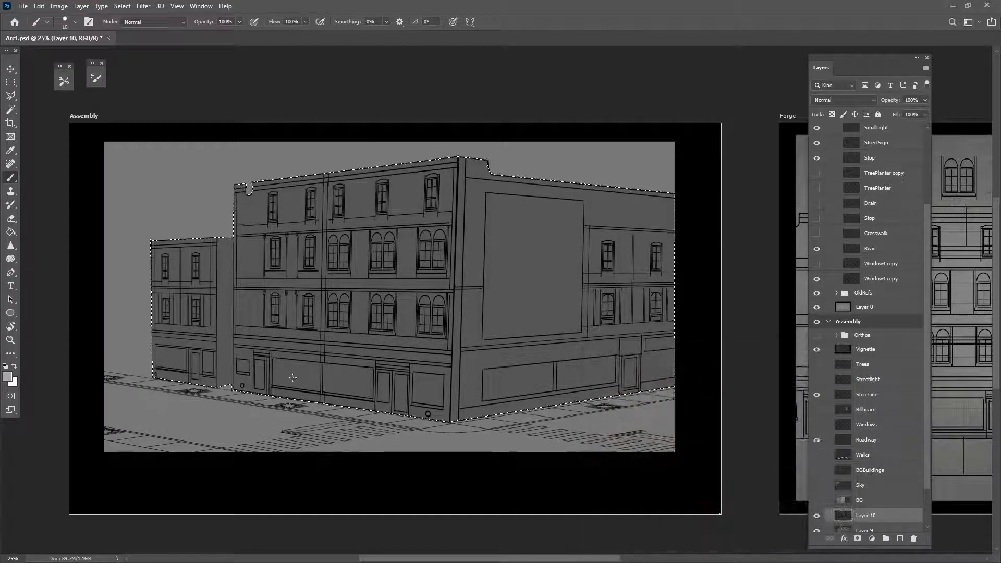
Paint the corner building's lit left-hand facade light gray with a 200 px brush inside the silhouette selection, and deselect.
{"action": "key", "text": "bracketright"}
{"action": "key", "text": "bracketright"}
{"action": "key", "text": "bracketright"}
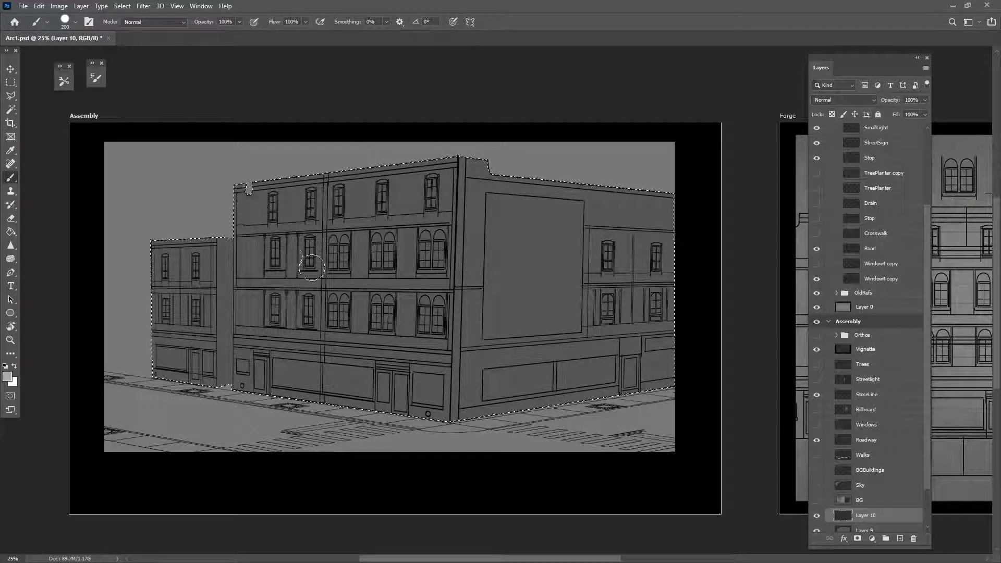
{"action": "left_click", "coordinate": [246, 185]}
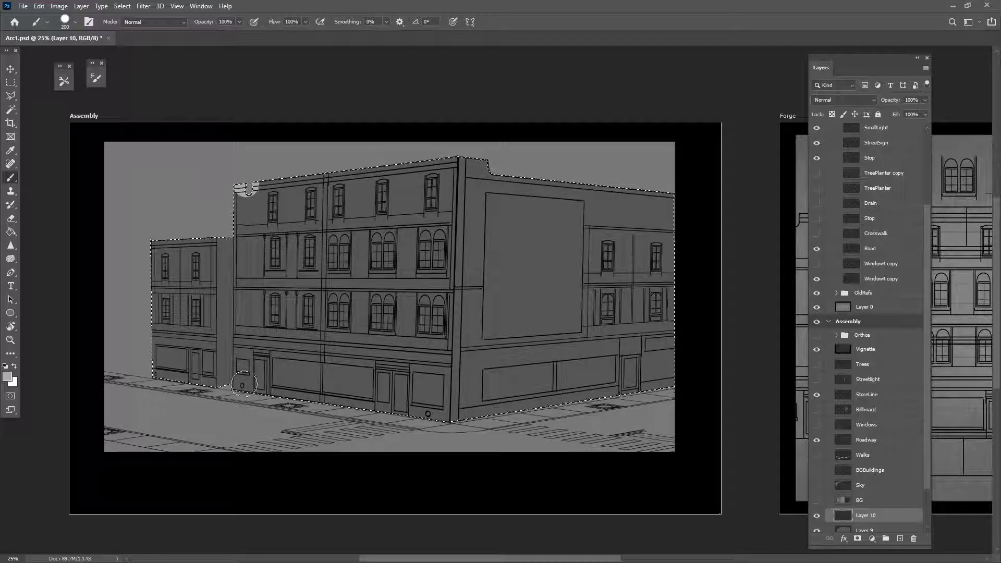
{"action": "left_click", "coordinate": [250, 390], "text": "shift"}
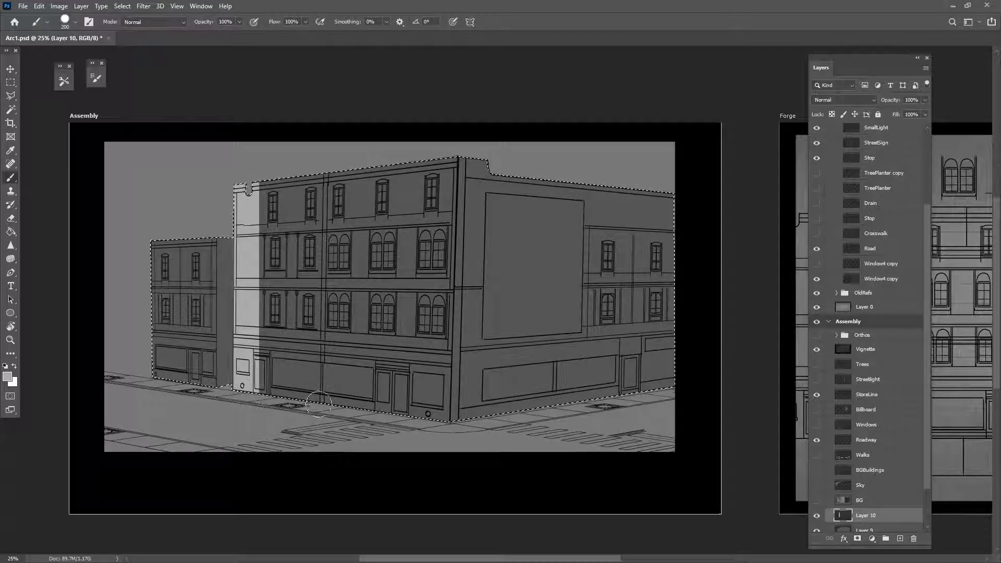
{"action": "left_click", "coordinate": [428, 429], "text": "shift"}
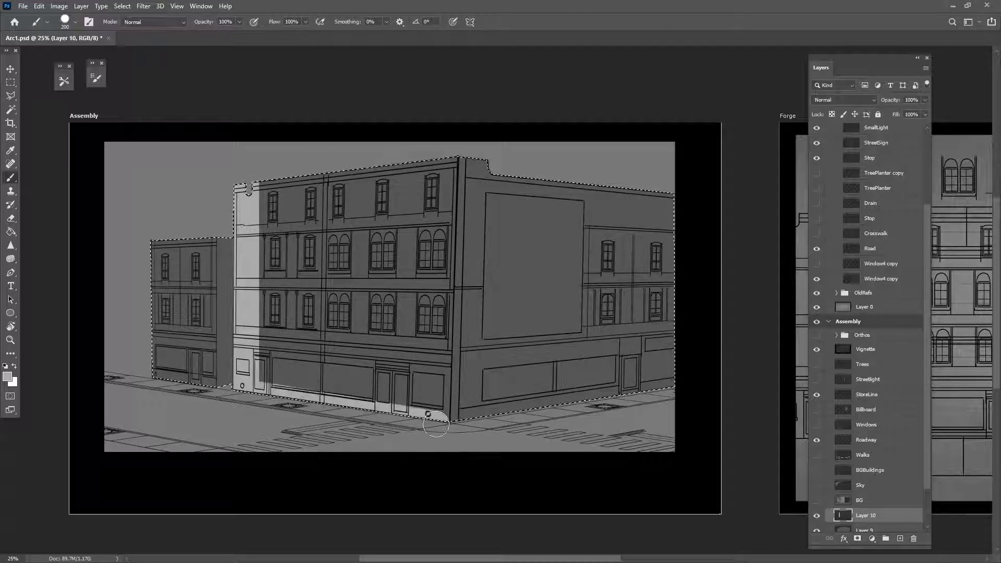
{"action": "left_click", "coordinate": [435, 165], "text": "shift"}
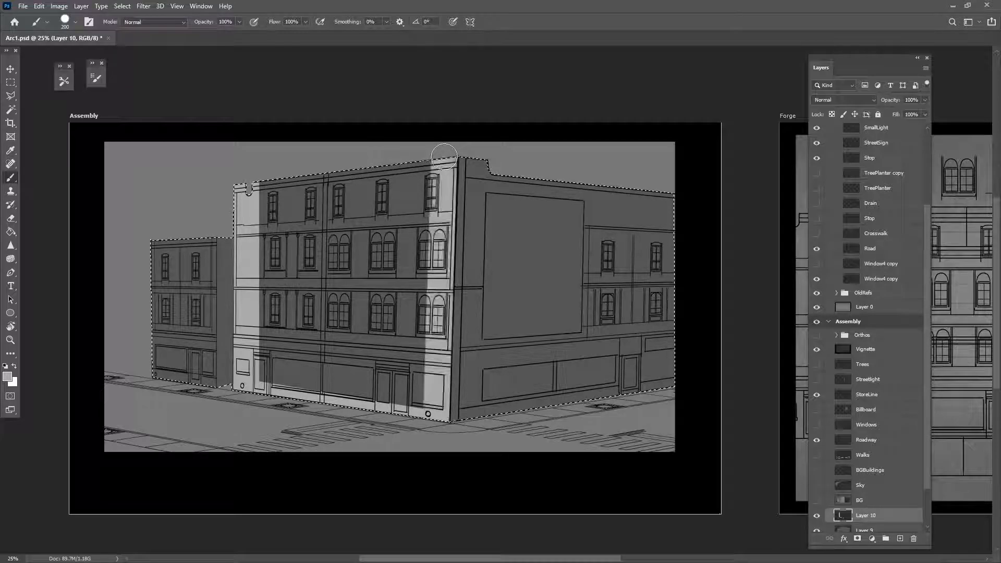
{"action": "left_click", "coordinate": [265, 188], "text": "shift"}
{"action": "mouse_move", "coordinate": [267, 203]}
{"action": "left_mouse_down"}
{"action": "mouse_move", "coordinate": [284, 348]}
{"action": "mouse_move", "coordinate": [277, 298]}
{"action": "mouse_move", "coordinate": [312, 165]}
{"action": "mouse_move", "coordinate": [308, 284]}
{"action": "mouse_move", "coordinate": [323, 344]}
{"action": "mouse_move", "coordinate": [349, 183]}
{"action": "mouse_move", "coordinate": [342, 325]}
{"action": "mouse_move", "coordinate": [357, 373]}
{"action": "mouse_move", "coordinate": [389, 167]}
{"action": "mouse_move", "coordinate": [379, 307]}
{"action": "mouse_move", "coordinate": [396, 387]}
{"action": "mouse_move", "coordinate": [410, 273]}
{"action": "mouse_move", "coordinate": [420, 362]}
{"action": "left_mouse_up"}
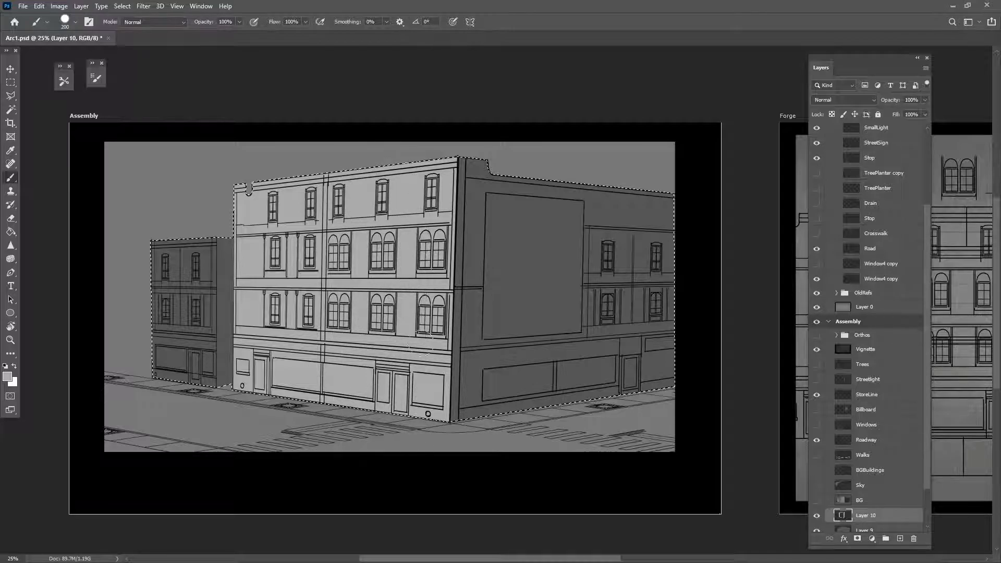
{"action": "key", "text": "ctrl+d"}
Select the small background building's front facade with the Polygonal Lasso, brush it light gray, and deselect.
{"action": "left_click", "coordinate": [10, 95]}
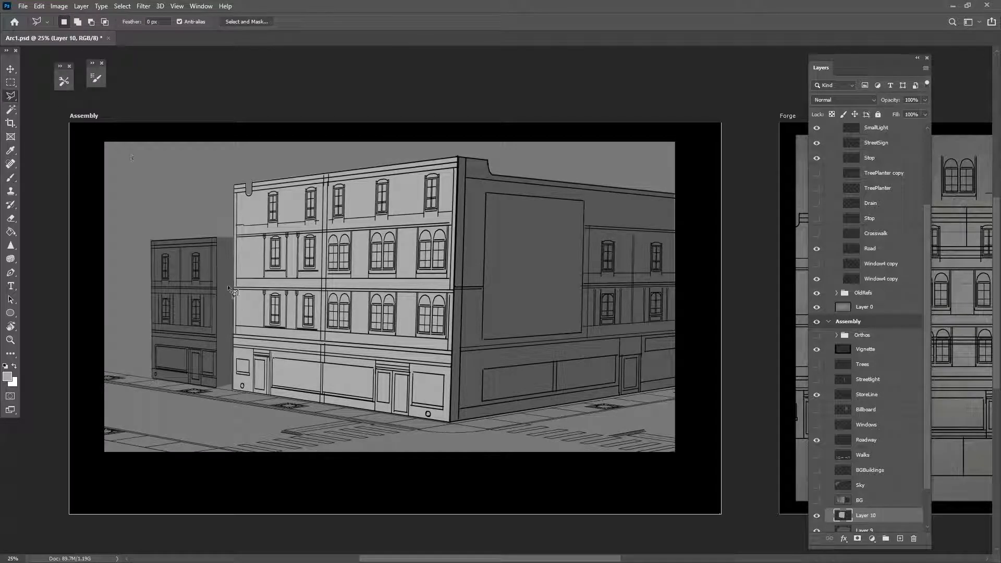
{"action": "left_click", "coordinate": [151, 240]}
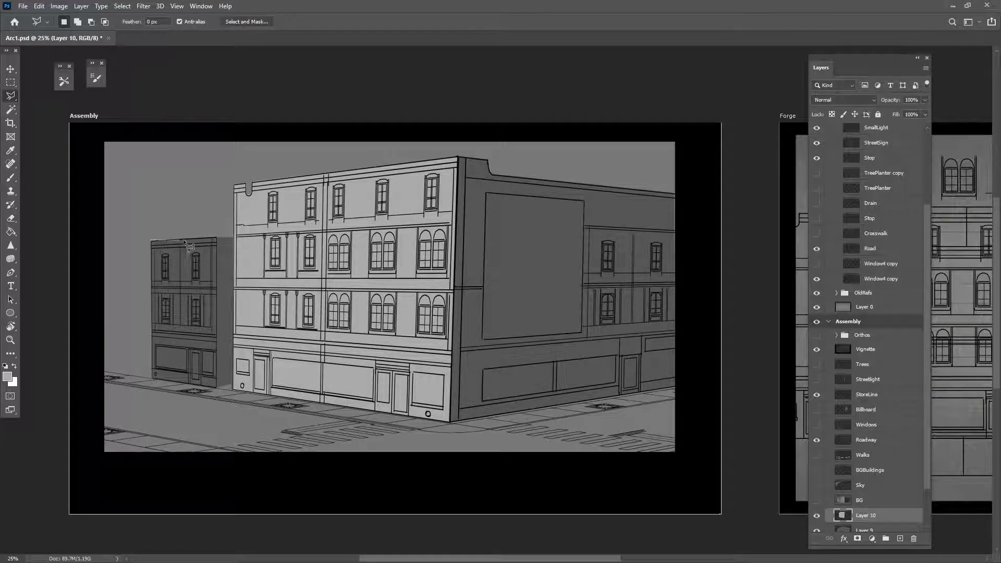
{"action": "left_click", "coordinate": [217, 238]}
{"action": "left_click", "coordinate": [152, 377]}
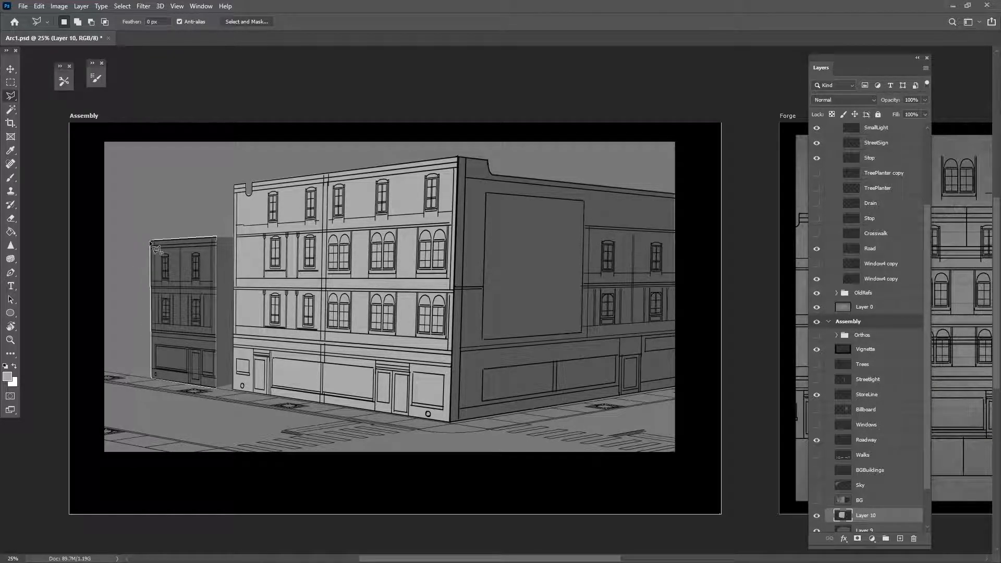
{"action": "left_click", "coordinate": [151, 241]}
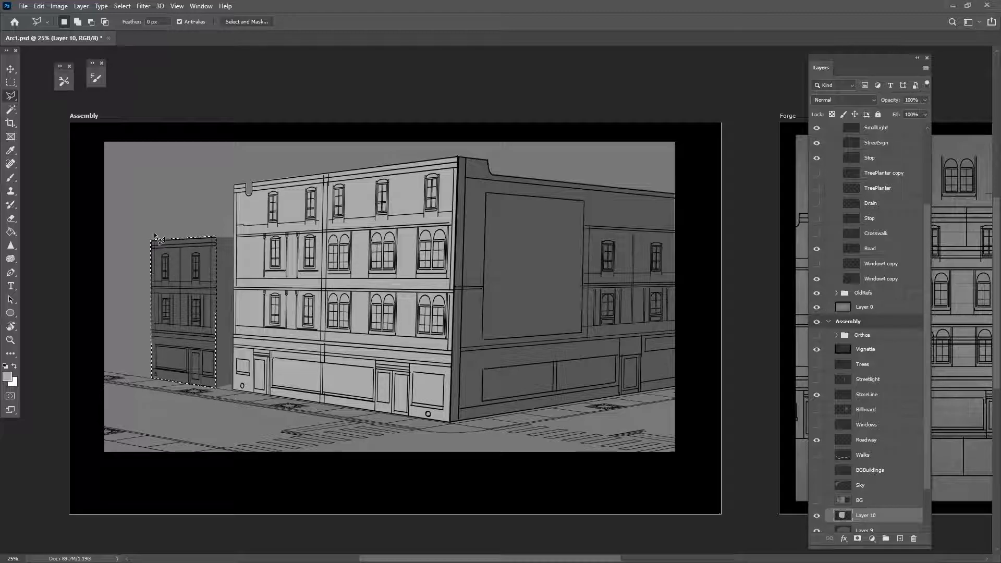
{"action": "left_click", "coordinate": [11, 178]}
{"action": "mouse_move", "coordinate": [143, 262]}
{"action": "left_mouse_down"}
{"action": "mouse_move", "coordinate": [149, 280]}
{"action": "mouse_move", "coordinate": [248, 257]}
{"action": "mouse_move", "coordinate": [224, 339]}
{"action": "mouse_move", "coordinate": [242, 360]}
{"action": "left_mouse_up"}
{"action": "key", "text": "ctrl+d"}
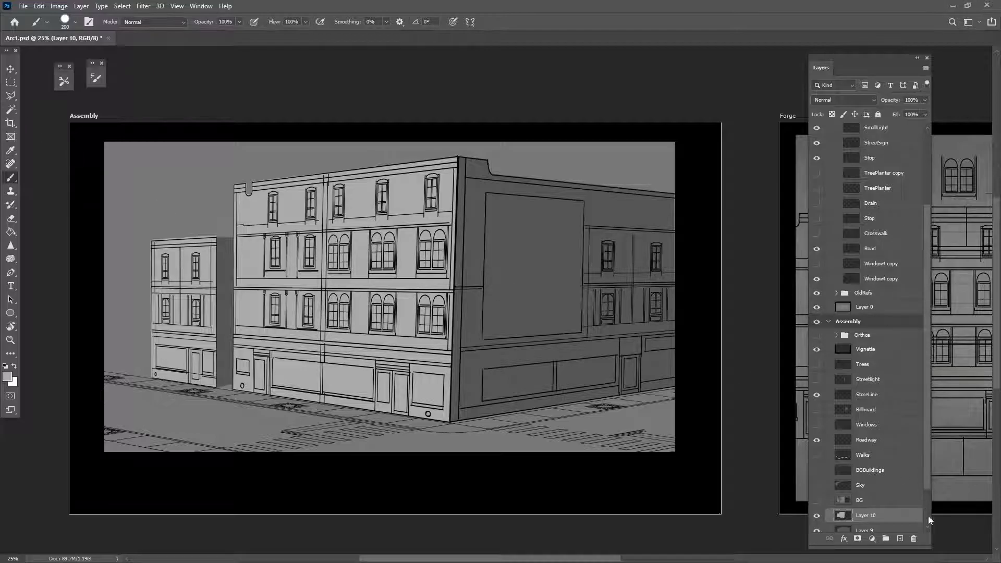
Add a new layer and select the wide ground-floor storefront window on the lit facade with the Polygonal Lasso.
{"action": "left_click", "coordinate": [901, 540]}
{"action": "left_click", "coordinate": [11, 96]}
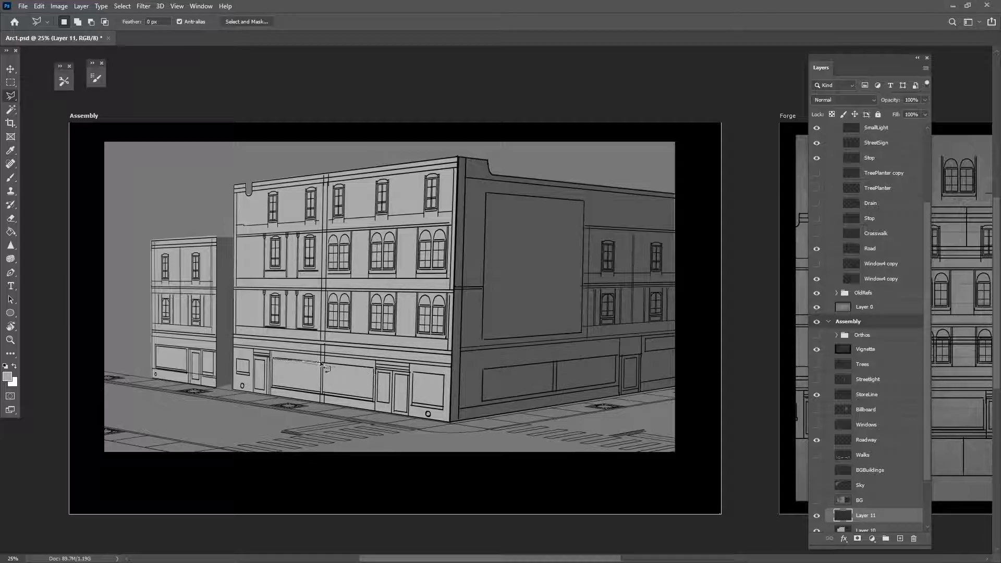
{"action": "left_click", "coordinate": [374, 368]}
{"action": "left_click", "coordinate": [374, 399]}
{"action": "left_click", "coordinate": [273, 391]}
{"action": "left_click", "coordinate": [276, 362]}
Set the foreground color to a very dark gray and brush it over the selected storefront window.
{"action": "left_click", "coordinate": [10, 177]}
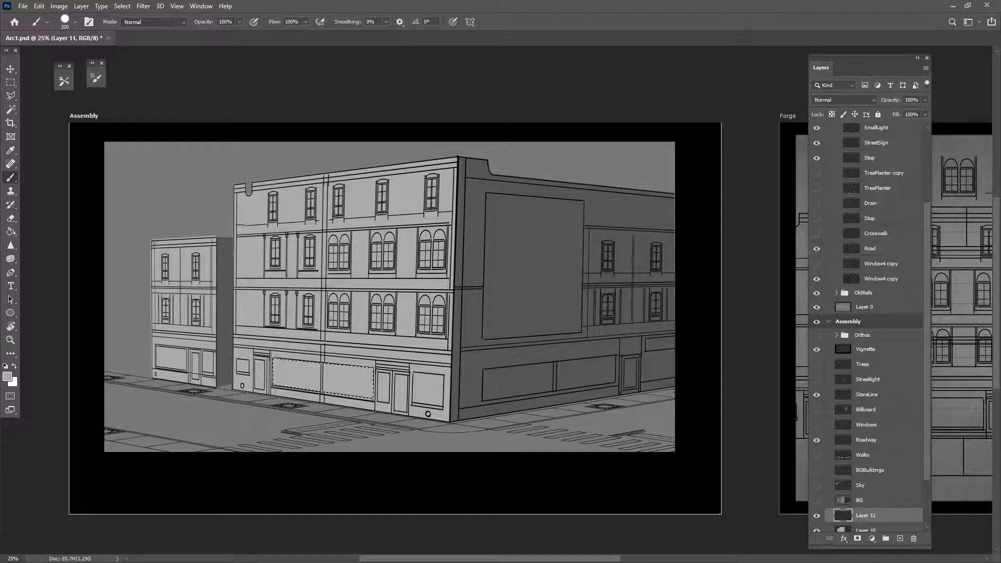
{"action": "left_click", "coordinate": [7, 376]}
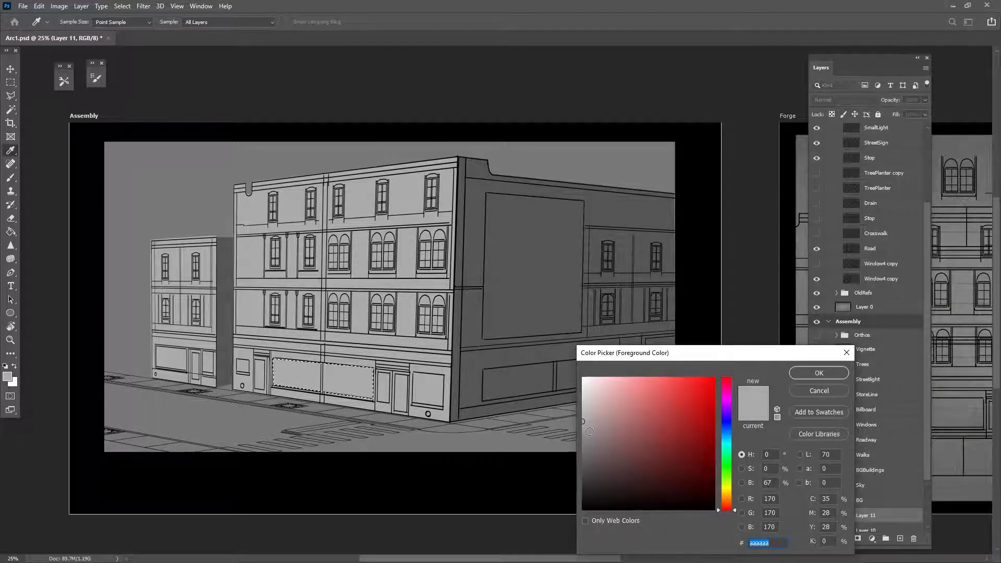
{"action": "type", "text": "1b1b1b"}
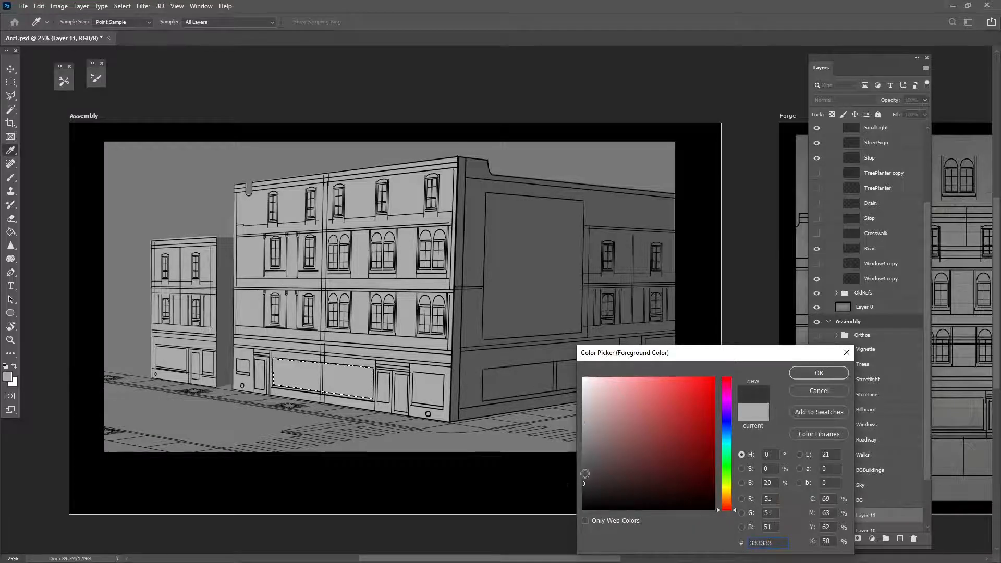
{"action": "left_click", "coordinate": [812, 371]}
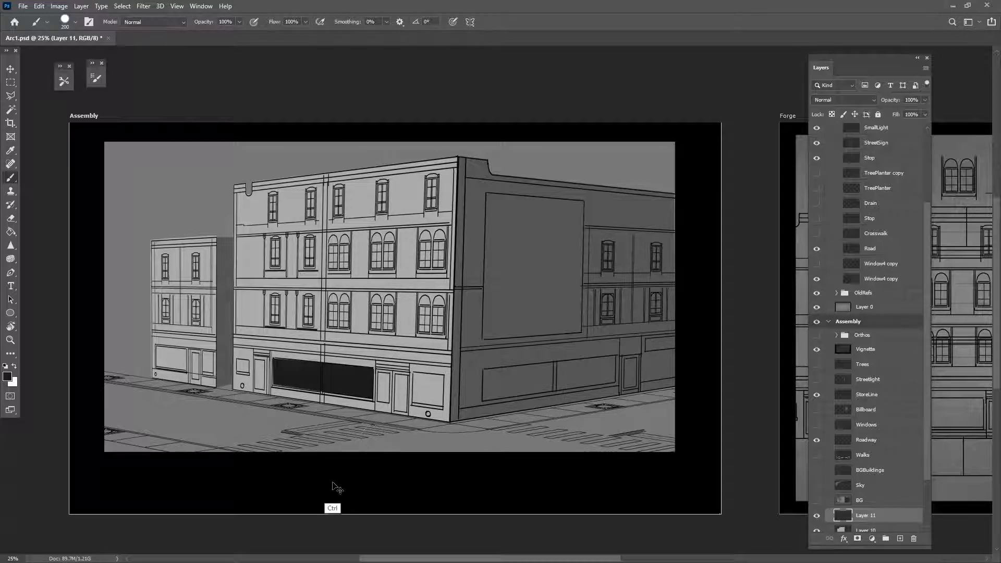
Select the left panel of the lit facade's double door with the Polygonal Lasso, brush it very dark gray, and deselect.
{"action": "key", "text": "ctrl+plus"}
{"action": "key", "text": "ctrl+plus"}
{"action": "key", "text": "ctrl+plus"}
{"action": "left_click_drag", "start_coordinate": [309, 474], "coordinate": [572, 305]}
{"action": "left_click", "coordinate": [10, 99]}
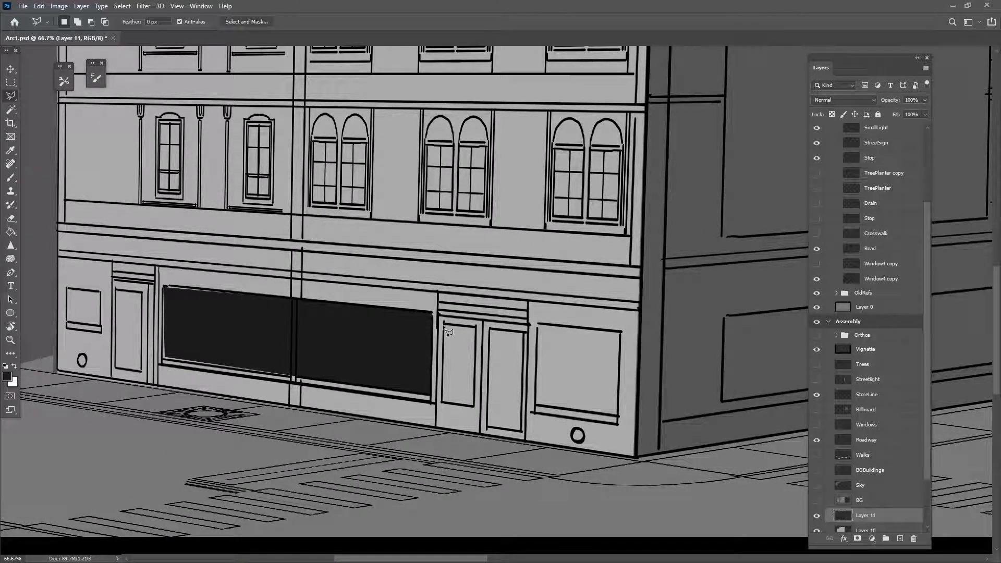
{"action": "left_click", "coordinate": [442, 403]}
{"action": "left_click", "coordinate": [474, 406]}
{"action": "left_click", "coordinate": [475, 327]}
{"action": "left_click", "coordinate": [444, 323]}
{"action": "key", "text": "b"}
{"action": "left_click_drag", "start_coordinate": [459, 331], "coordinate": [464, 401]}
{"action": "key", "text": "ctrl+d"}
Select the right panel of the double door with the Polygonal Lasso, brush it the same dark gray, and deselect.
{"action": "key", "text": "l"}
{"action": "left_click", "coordinate": [489, 329]}
{"action": "left_click", "coordinate": [486, 428]}
{"action": "left_click", "coordinate": [522, 431]}
{"action": "left_click", "coordinate": [525, 330]}
{"action": "left_click", "coordinate": [489, 328]}
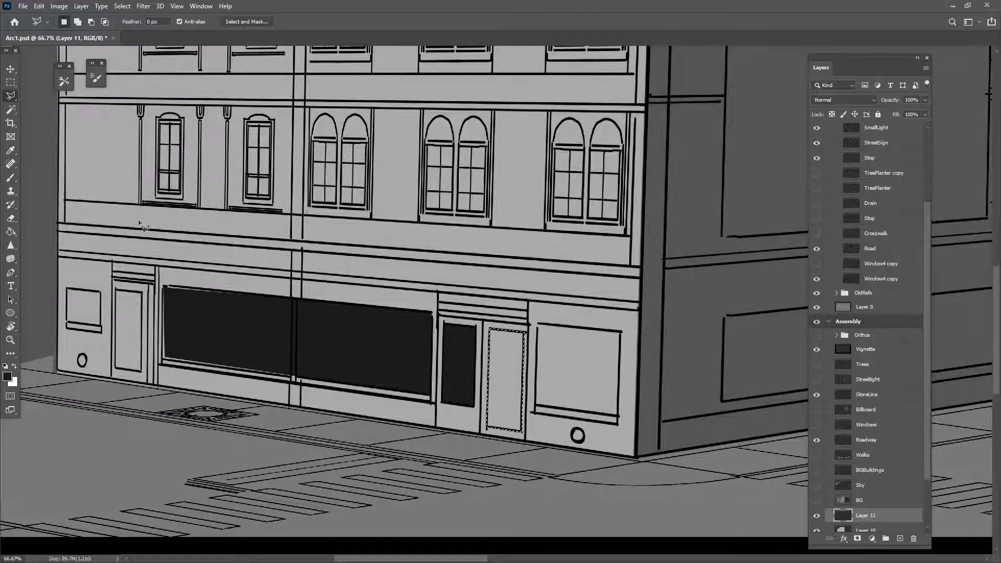
{"action": "key", "text": "b"}
{"action": "left_click_drag", "start_coordinate": [503, 336], "coordinate": [501, 469]}
{"action": "key", "text": "ctrl+d"}
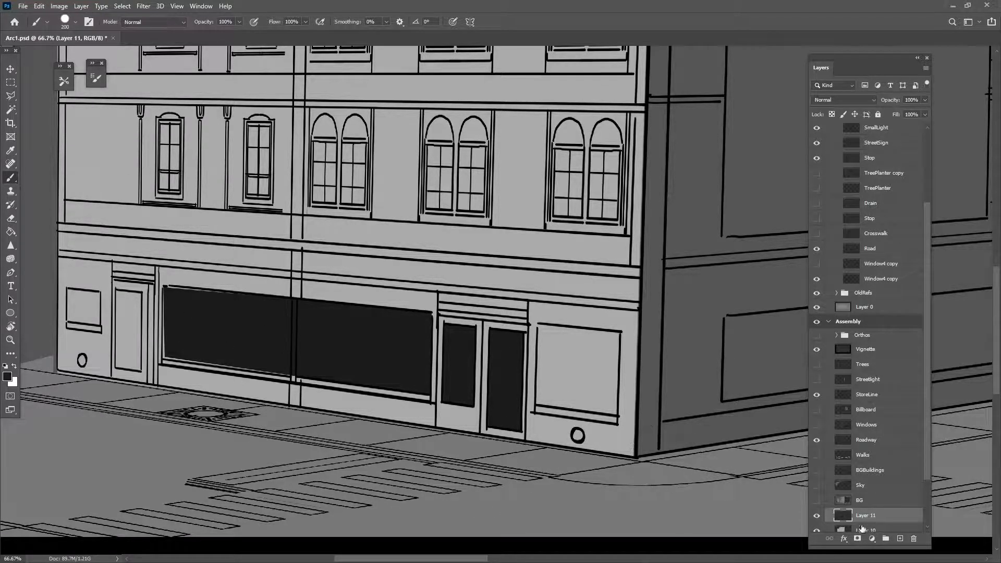
{"action": "left_click", "coordinate": [843, 517], "text": "ctrl"}
{"action": "key", "text": "ctrl+d"}
Outline the single door left of the wide storefront window with the Polygonal Lasso and brush it dark gray.
{"action": "left_click", "coordinate": [11, 95]}
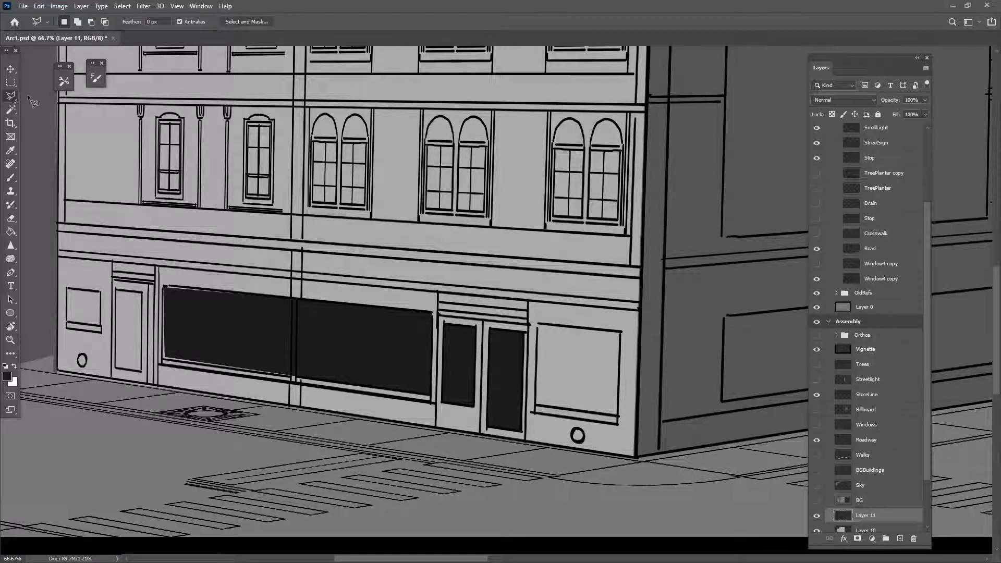
{"action": "left_click", "coordinate": [142, 293]}
{"action": "left_click", "coordinate": [116, 372]}
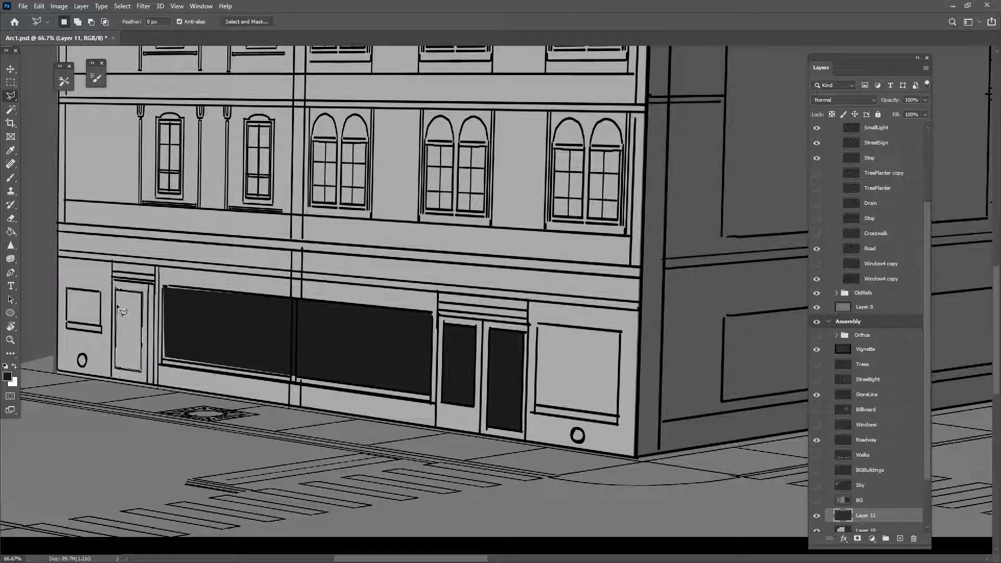
{"action": "left_click", "coordinate": [115, 290]}
{"action": "left_click", "coordinate": [11, 179]}
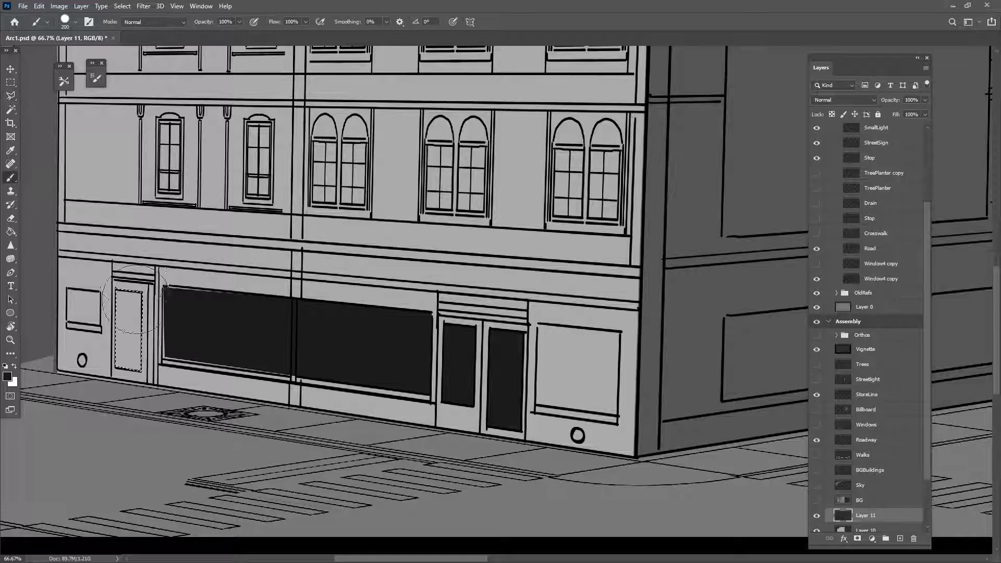
{"action": "left_click_drag", "start_coordinate": [142, 284], "coordinate": [146, 336]}
Select the small ground-floor window at the facade's far left end, brush it dark gray, and deselect.
{"action": "left_click_drag", "start_coordinate": [341, 419], "coordinate": [461, 469]}
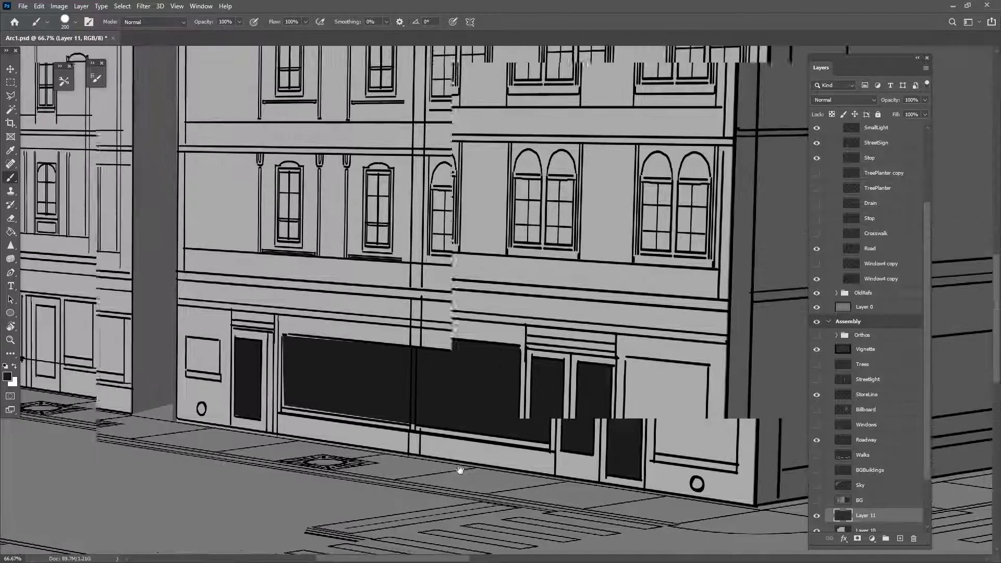
{"action": "left_click", "coordinate": [12, 97]}
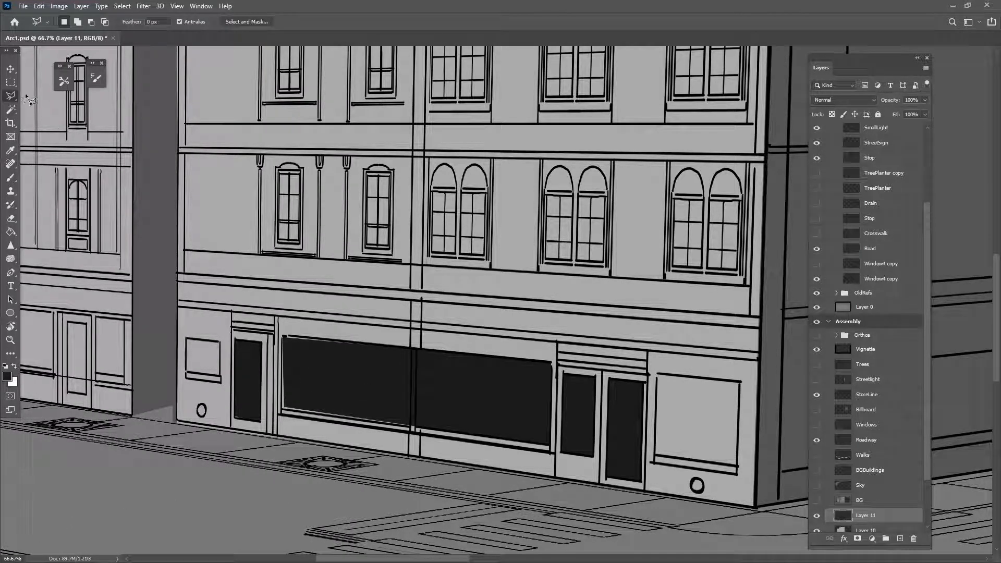
{"action": "left_click", "coordinate": [186, 371]}
{"action": "left_click", "coordinate": [220, 375]}
{"action": "left_click", "coordinate": [220, 341]}
{"action": "left_click", "coordinate": [187, 338]}
{"action": "left_click", "coordinate": [186, 370]}
{"action": "key", "text": "b"}
{"action": "left_click_drag", "start_coordinate": [213, 337], "coordinate": [199, 365]}
{"action": "key", "text": "ctrl+d"}
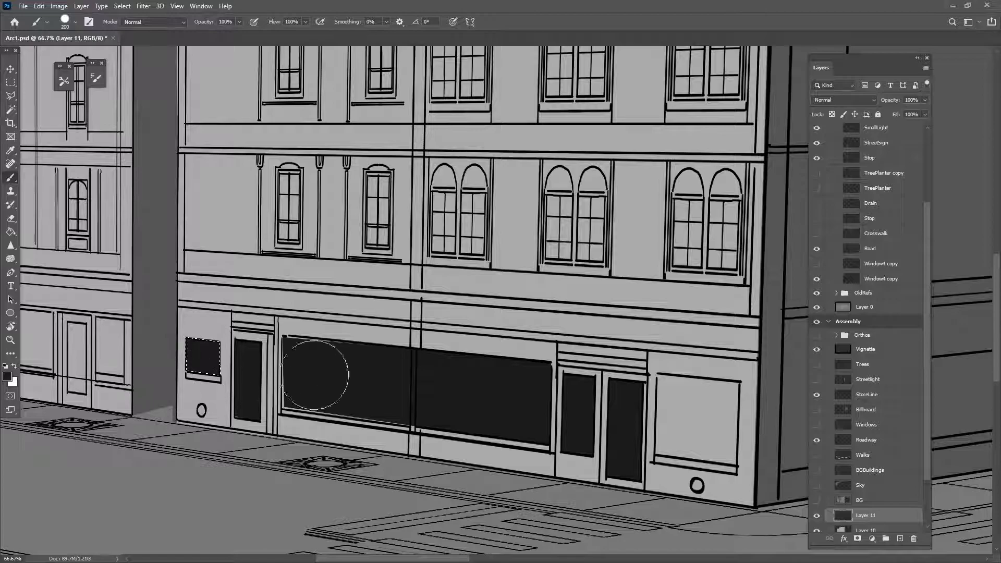
Select the ground-floor window beside the building's corner, brush it dark gray, and deselect.
{"action": "left_click_drag", "start_coordinate": [592, 402], "coordinate": [409, 400]}
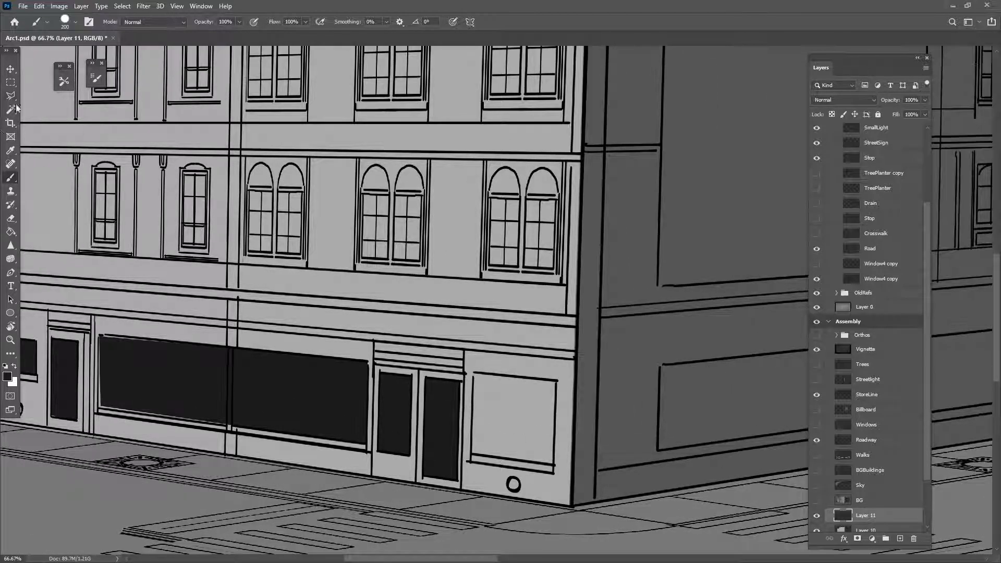
{"action": "key", "text": "l"}
{"action": "left_click", "coordinate": [473, 373]}
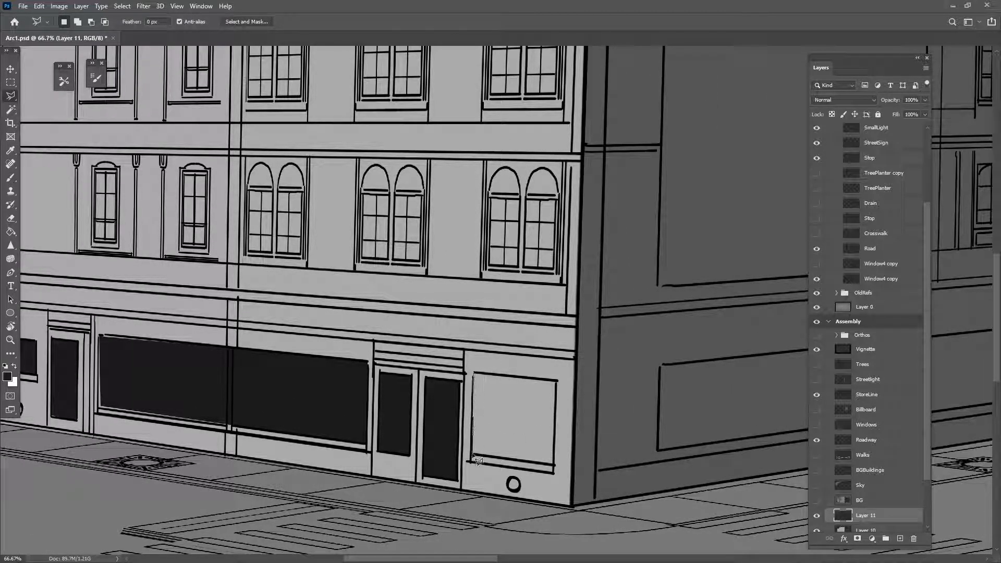
{"action": "left_click", "coordinate": [473, 457]}
{"action": "left_click", "coordinate": [554, 463]}
{"action": "left_click", "coordinate": [556, 380]}
{"action": "left_click", "coordinate": [473, 374]}
{"action": "key", "text": "b"}
{"action": "mouse_move", "coordinate": [482, 383]}
{"action": "left_mouse_down"}
{"action": "mouse_move", "coordinate": [521, 407]}
{"action": "mouse_move", "coordinate": [548, 459]}
{"action": "left_mouse_up"}
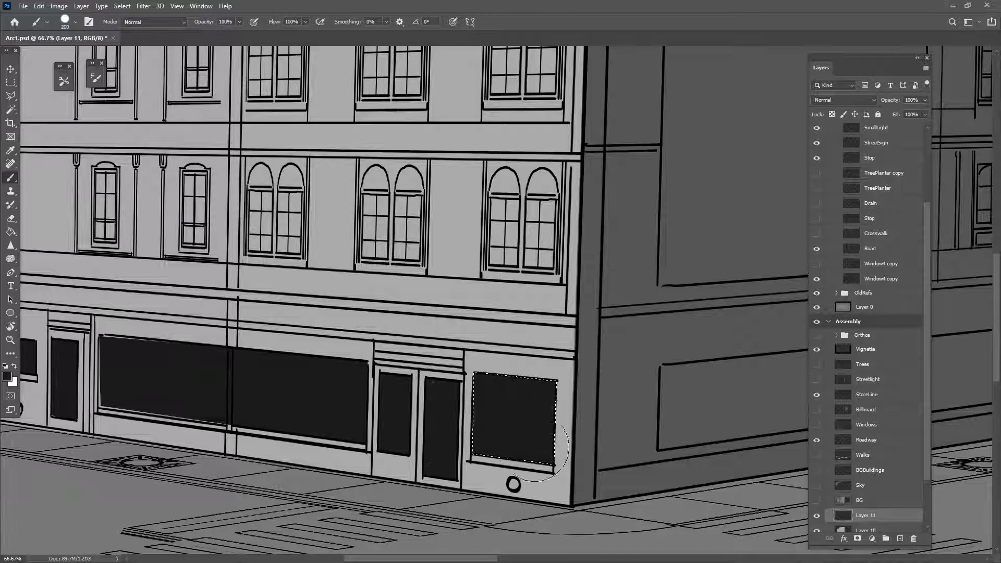
{"action": "key", "text": "ctrl+d"}
Select the leftmost narrow window on the floor above the storefront, brush it dark gray, and deselect.
{"action": "left_click_drag", "start_coordinate": [404, 410], "coordinate": [547, 533]}
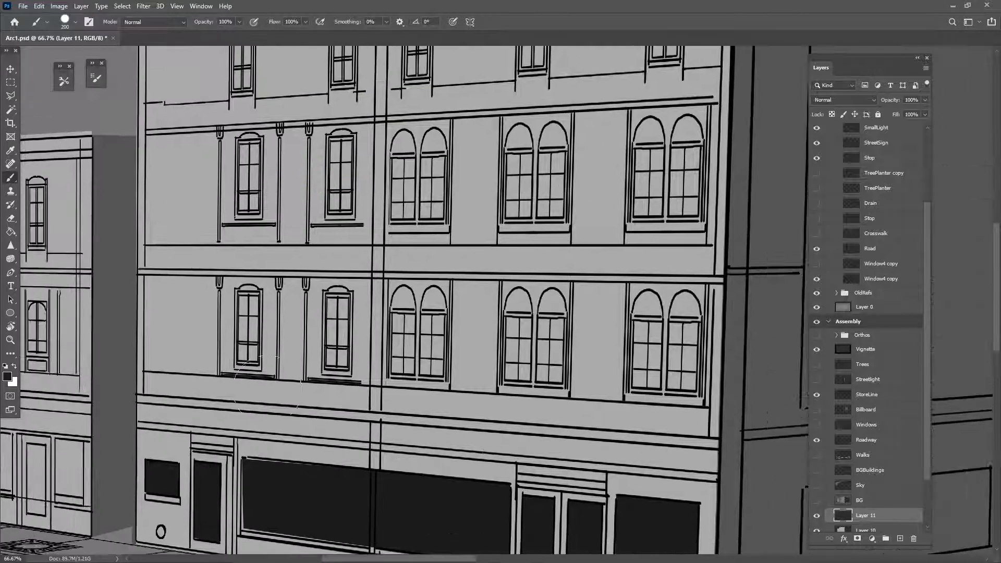
{"action": "key", "text": "l"}
{"action": "left_click", "coordinate": [239, 296]}
{"action": "left_click", "coordinate": [238, 364]}
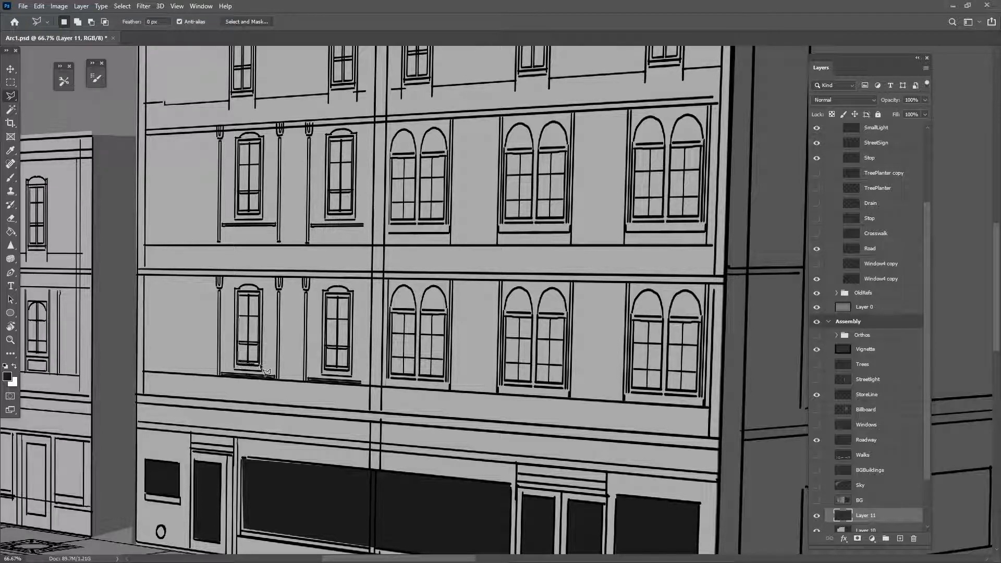
{"action": "left_click", "coordinate": [260, 365]}
{"action": "left_click", "coordinate": [261, 296]}
{"action": "left_click", "coordinate": [240, 295]}
{"action": "left_click", "coordinate": [11, 178]}
{"action": "left_click_drag", "start_coordinate": [249, 355], "coordinate": [279, 286]}
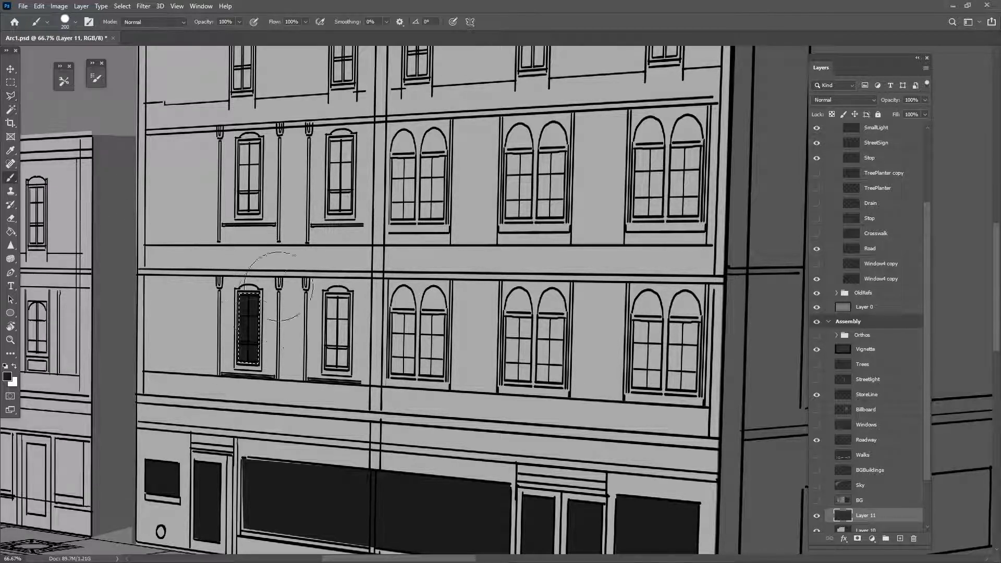
{"action": "key", "text": "ctrl+d"}
Delete the block-in layers Layer 11, Layer 10, Layer 9 and Layer 8 from the Assembly artboard.
{"action": "left_click_drag", "start_coordinate": [466, 428], "coordinate": [517, 343]}
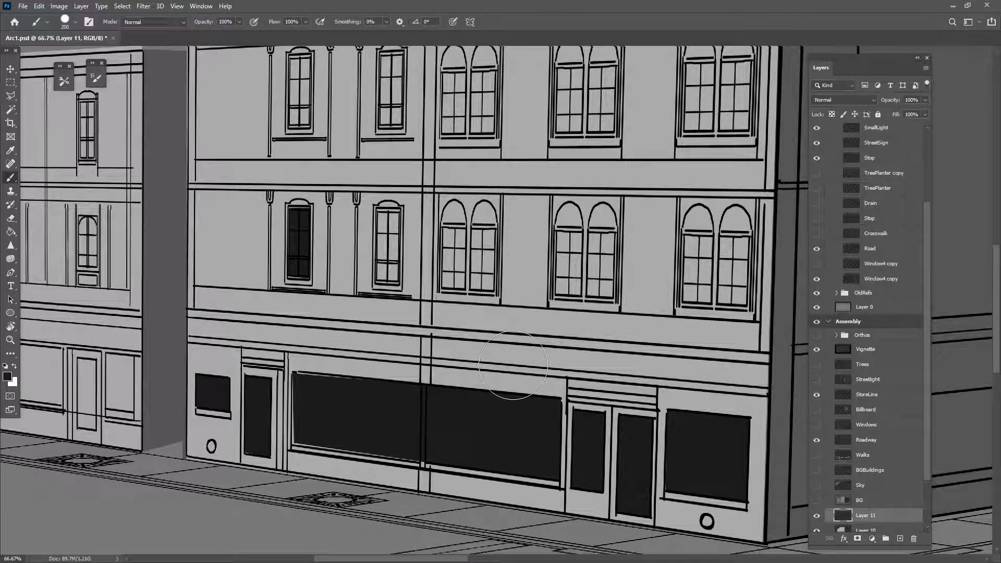
{"action": "key", "text": "ctrl+minus"}
{"action": "key", "text": "ctrl+minus"}
{"action": "key", "text": "ctrl+minus"}
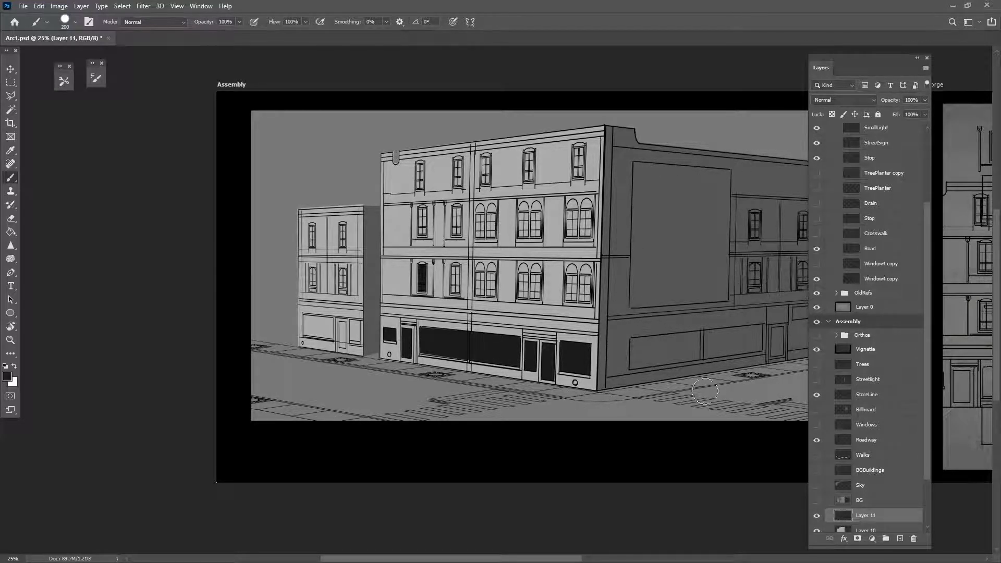
{"action": "left_click_drag", "start_coordinate": [474, 346], "coordinate": [394, 330]}
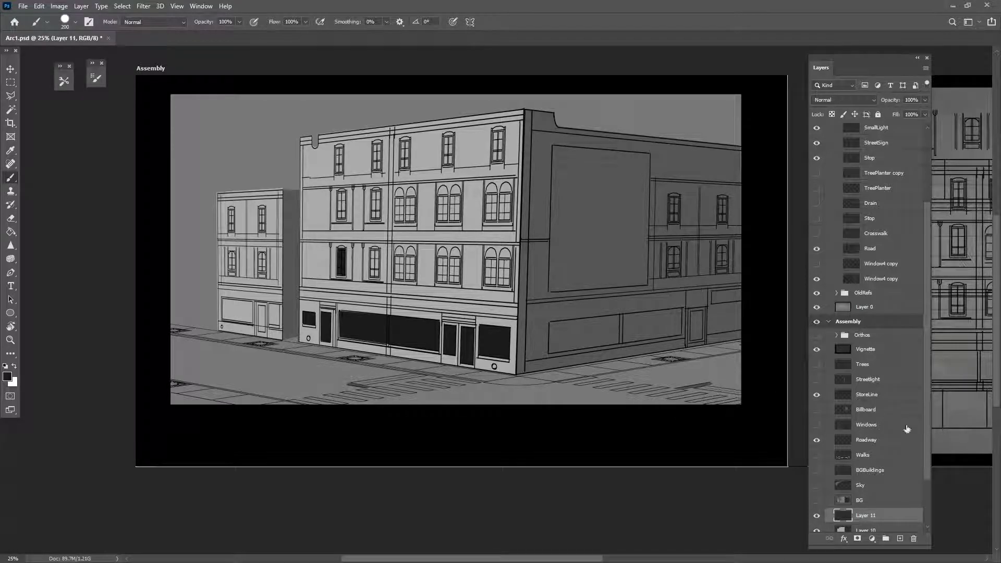
{"action": "scroll", "coordinate": [886, 513], "scroll_direction": "down", "scroll_amount": 3}
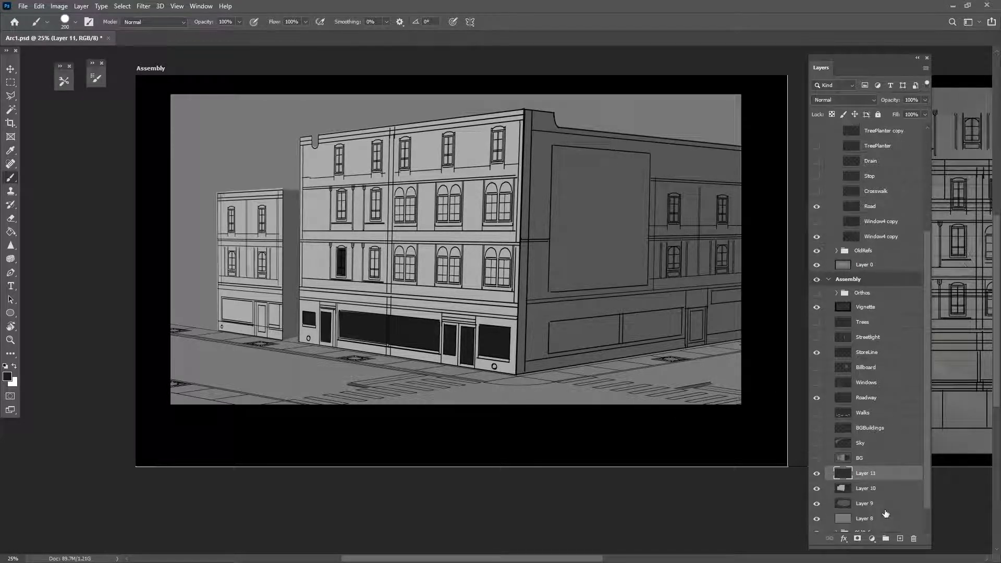
{"action": "left_click", "coordinate": [880, 494], "text": "shift"}
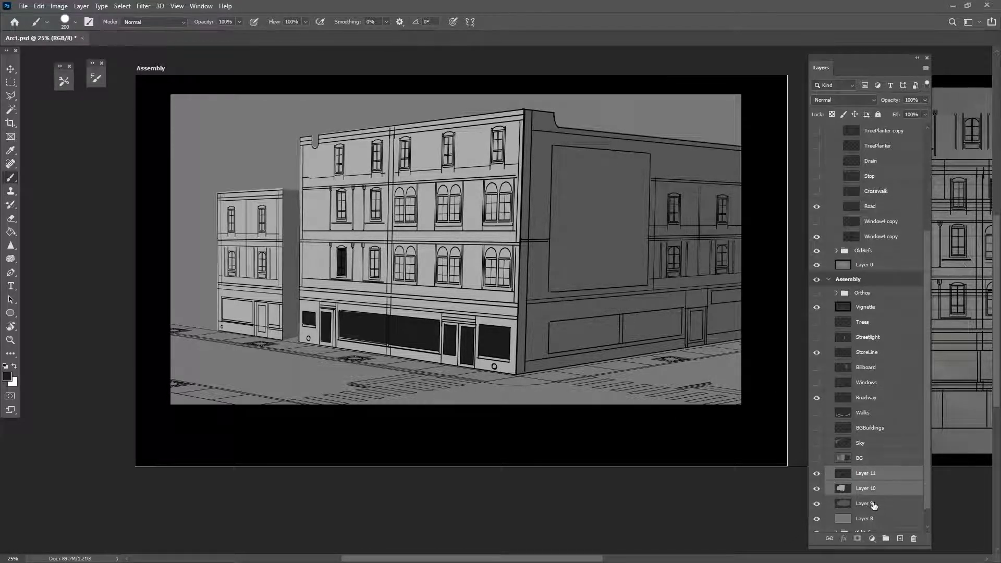
{"action": "left_click", "coordinate": [874, 506], "text": "shift"}
{"action": "left_click_drag", "start_coordinate": [874, 506], "coordinate": [913, 538]}
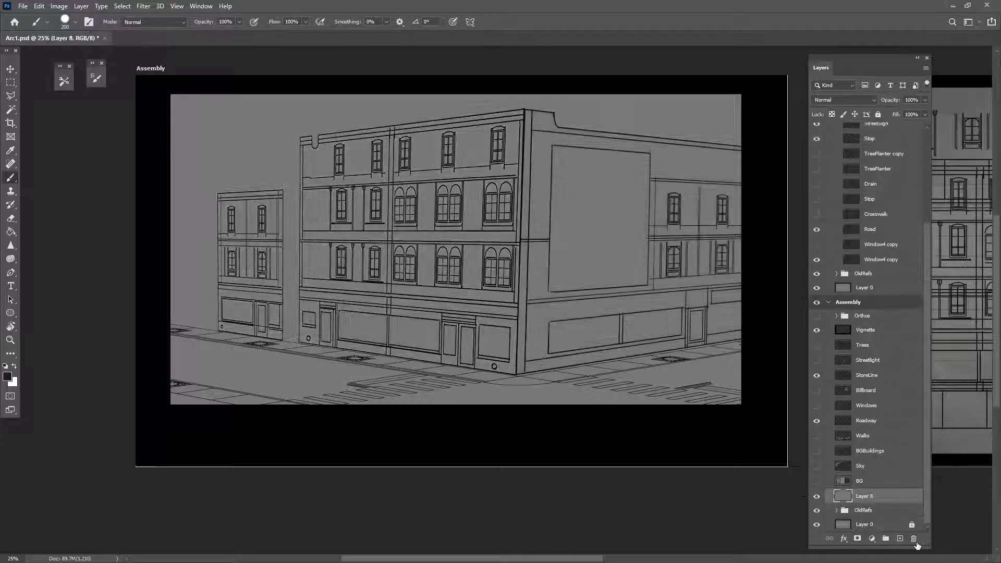
{"action": "left_click", "coordinate": [860, 481]}
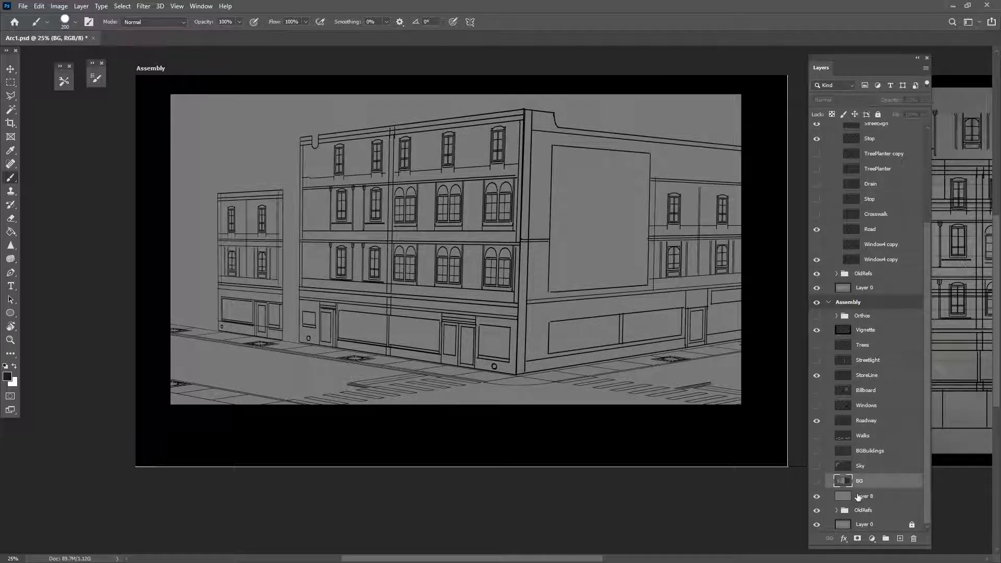
{"action": "left_click", "coordinate": [858, 497]}
{"action": "left_click_drag", "start_coordinate": [858, 497], "coordinate": [914, 538]}
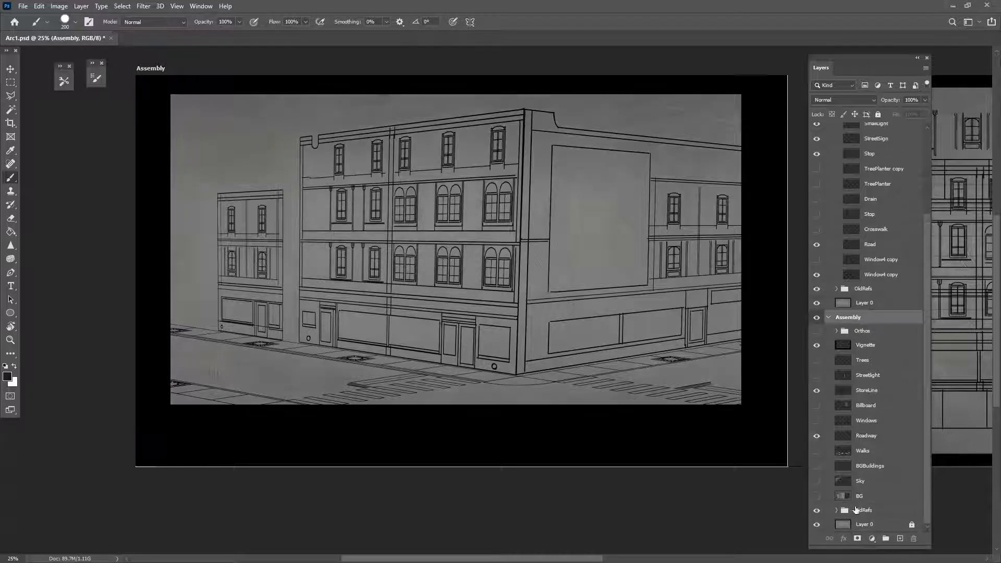
Make the prepared BG, Walks, Windows and Billboard layers of the Assembly artboard visible.
{"action": "left_click", "coordinate": [859, 496]}
{"action": "left_click", "coordinate": [816, 496]}
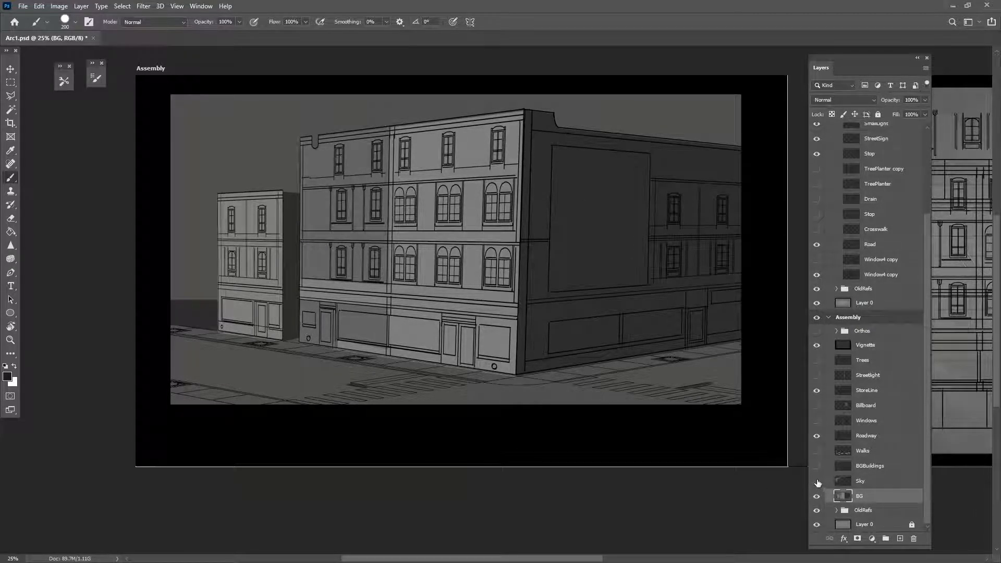
{"action": "left_click", "coordinate": [817, 452]}
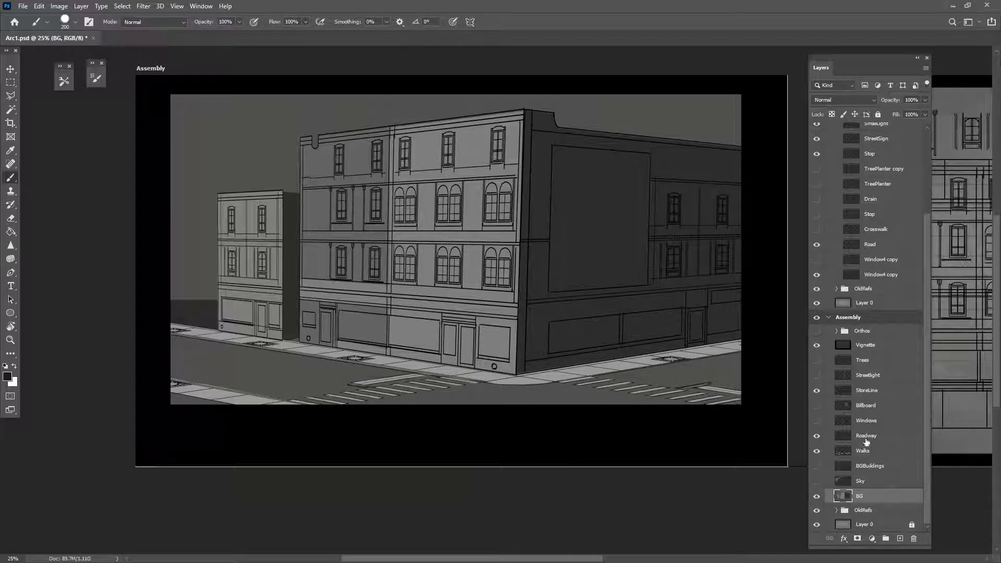
{"action": "left_click", "coordinate": [880, 421]}
{"action": "left_click", "coordinate": [817, 422]}
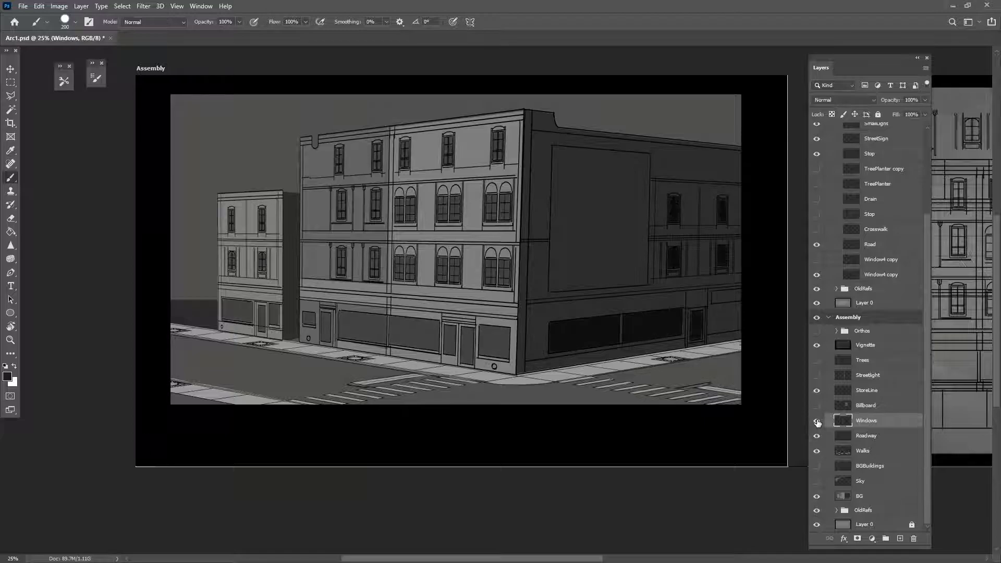
{"action": "left_click", "coordinate": [881, 407]}
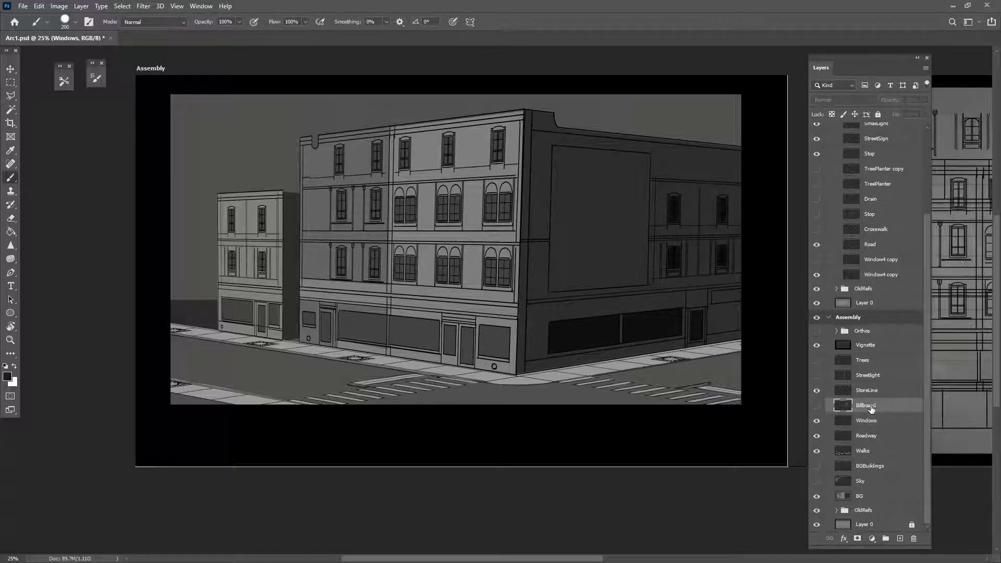
{"action": "left_click", "coordinate": [817, 406]}
Select the Streetlight layer and make the Trees and Streetlight layers visible in the Assembly scene.
{"action": "left_click", "coordinate": [881, 376]}
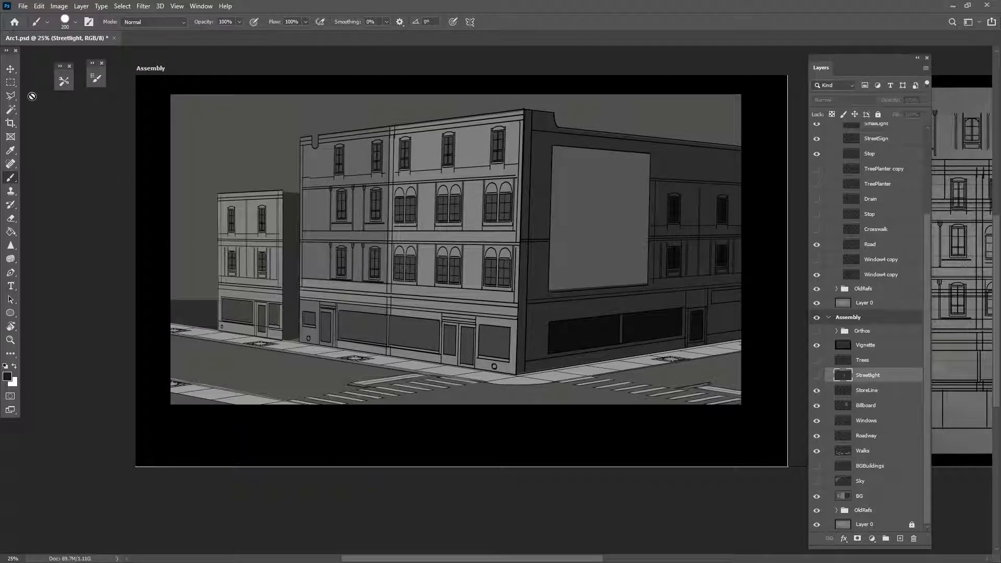
{"action": "left_click", "coordinate": [16, 68]}
{"action": "left_click_drag", "start_coordinate": [562, 252], "coordinate": [480, 296]}
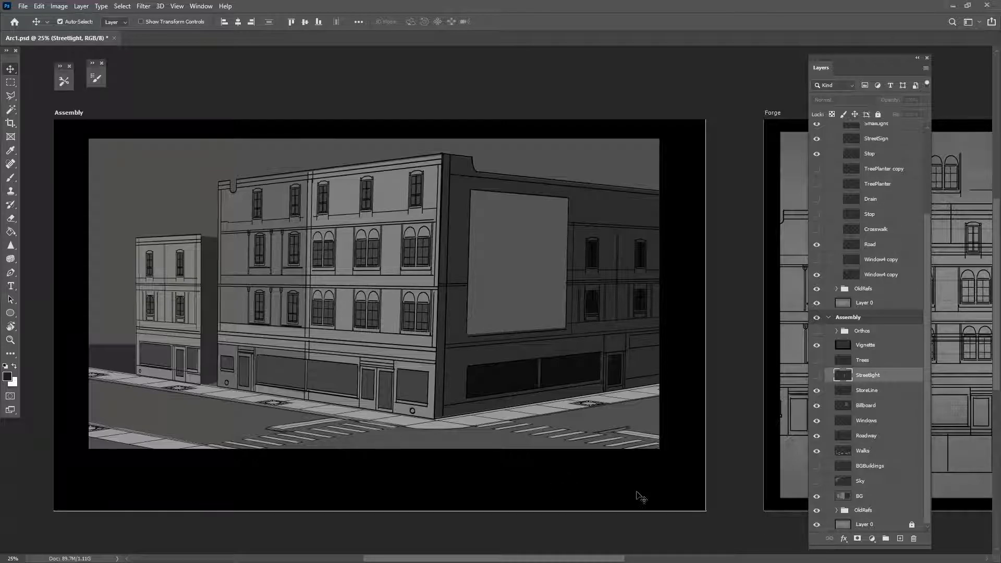
{"action": "left_click_drag", "start_coordinate": [691, 501], "coordinate": [725, 525]}
{"action": "left_click_drag", "start_coordinate": [760, 495], "coordinate": [538, 420]}
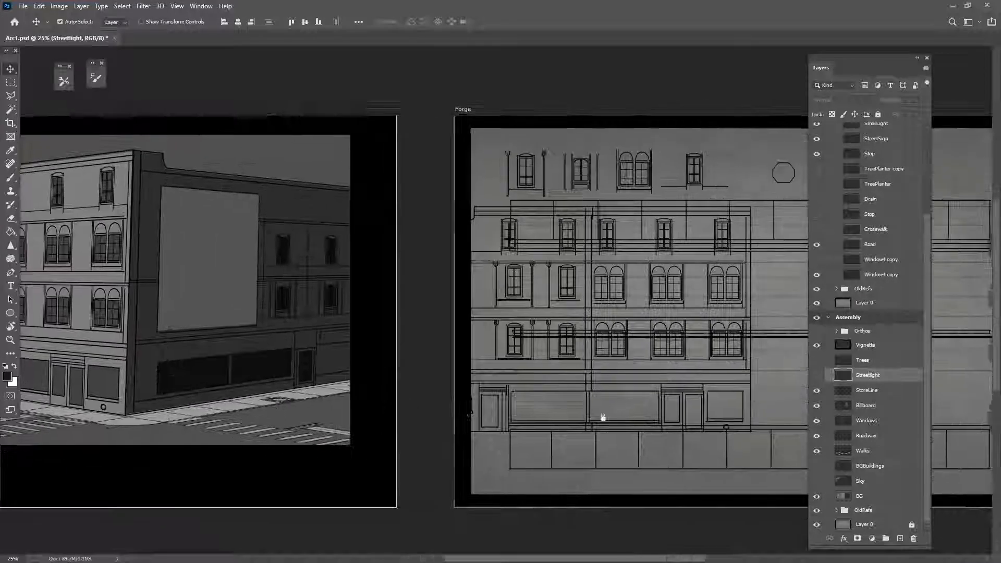
{"action": "left_click_drag", "start_coordinate": [91, 430], "coordinate": [447, 440]}
{"action": "left_click_drag", "start_coordinate": [365, 433], "coordinate": [411, 434]}
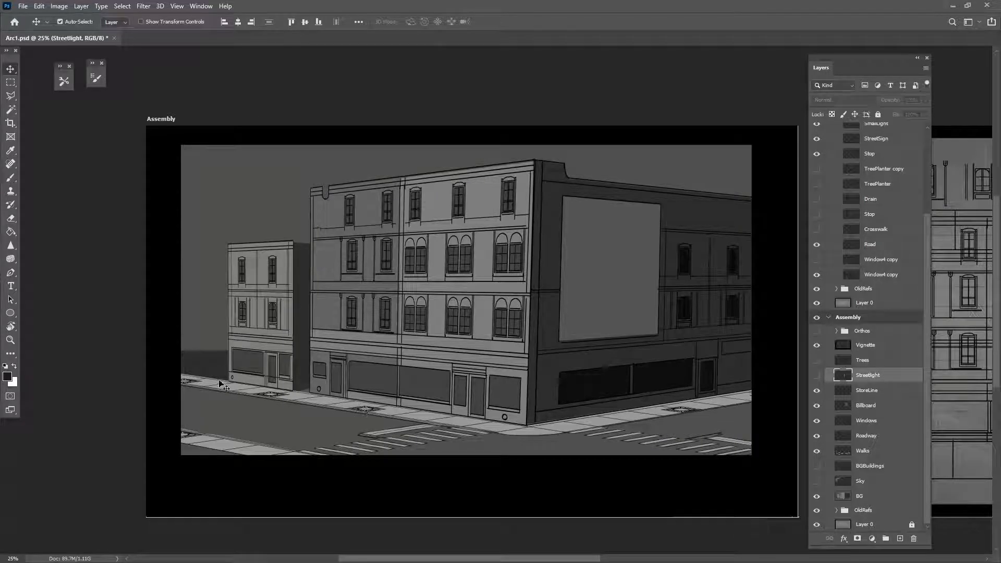
{"action": "left_click", "coordinate": [816, 360]}
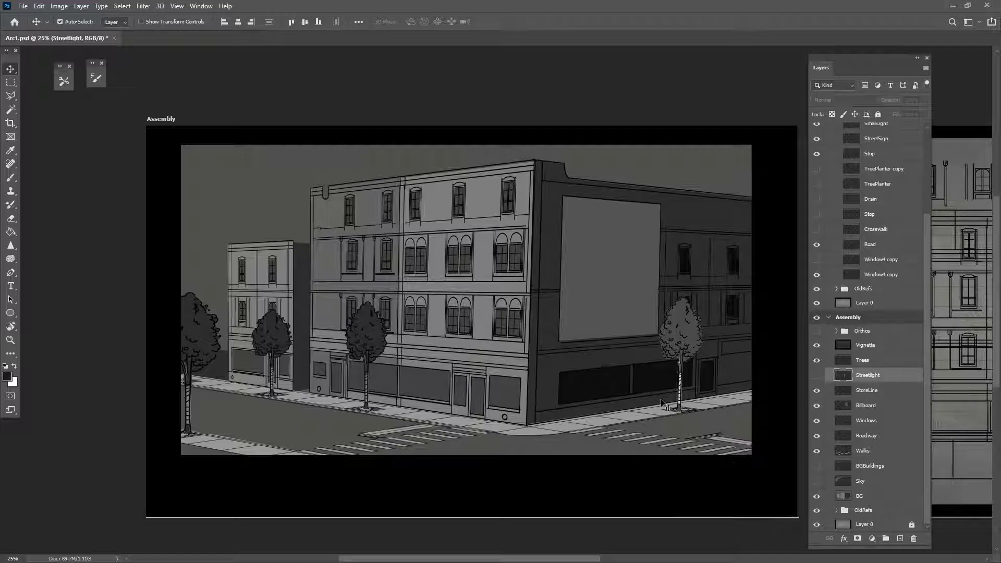
{"action": "left_click_drag", "start_coordinate": [628, 400], "coordinate": [609, 402]}
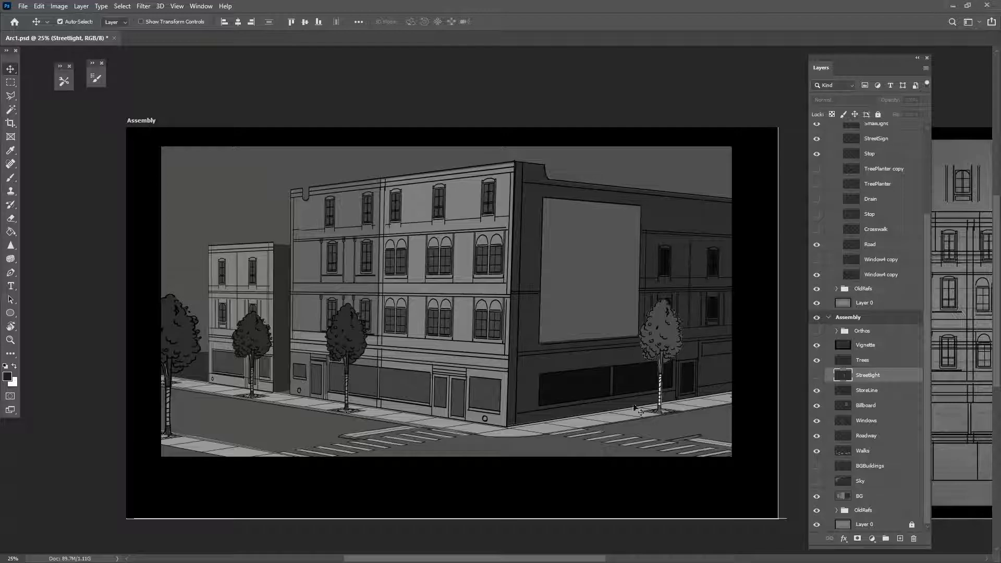
{"action": "left_click", "coordinate": [816, 377]}
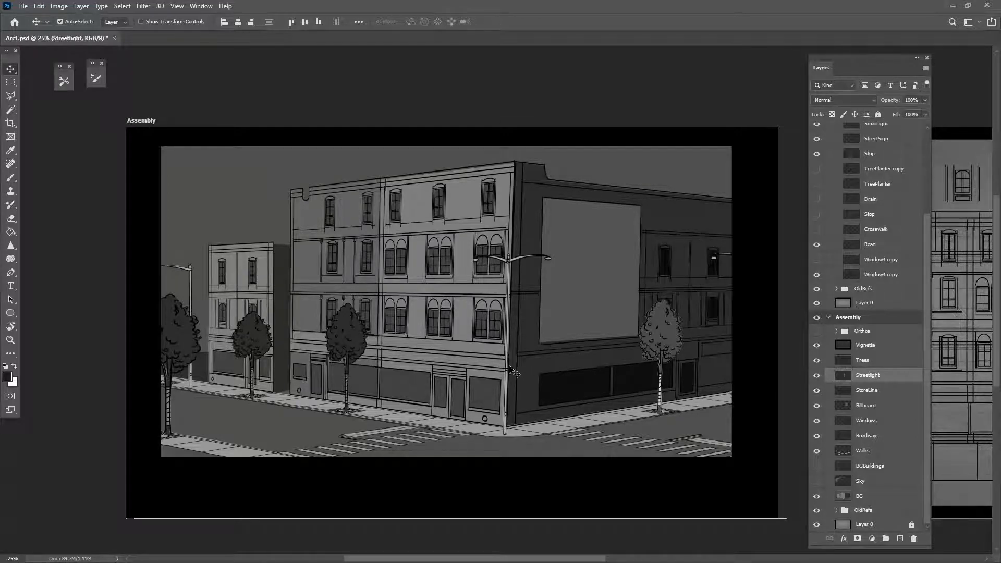
{"action": "scroll", "coordinate": [412, 292], "scroll_direction": "right", "scroll_amount": 3}
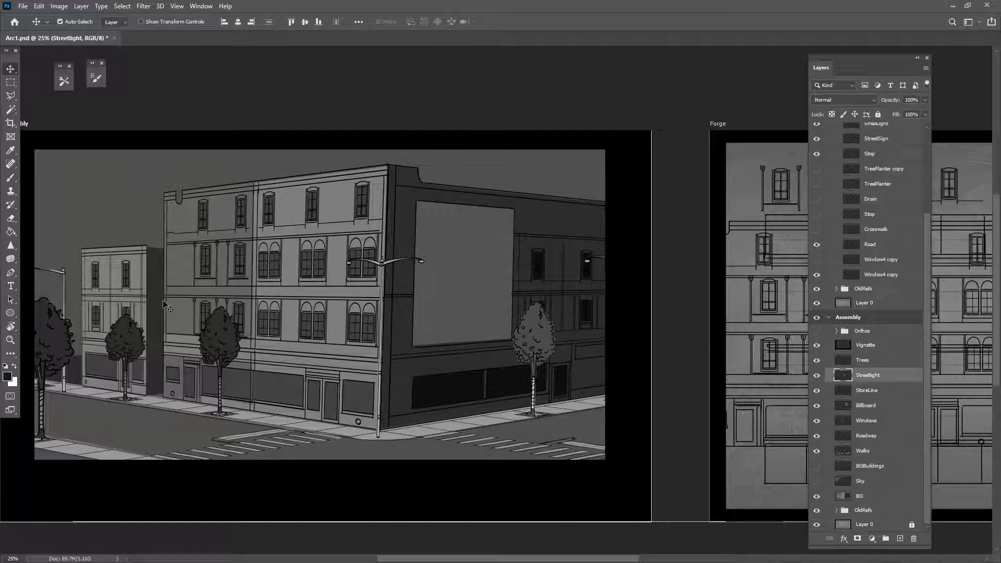
Add a new layer above Streetlight in the Assembly artboard and choose the AAA_drawer brush preset.
{"action": "left_click", "coordinate": [898, 538]}
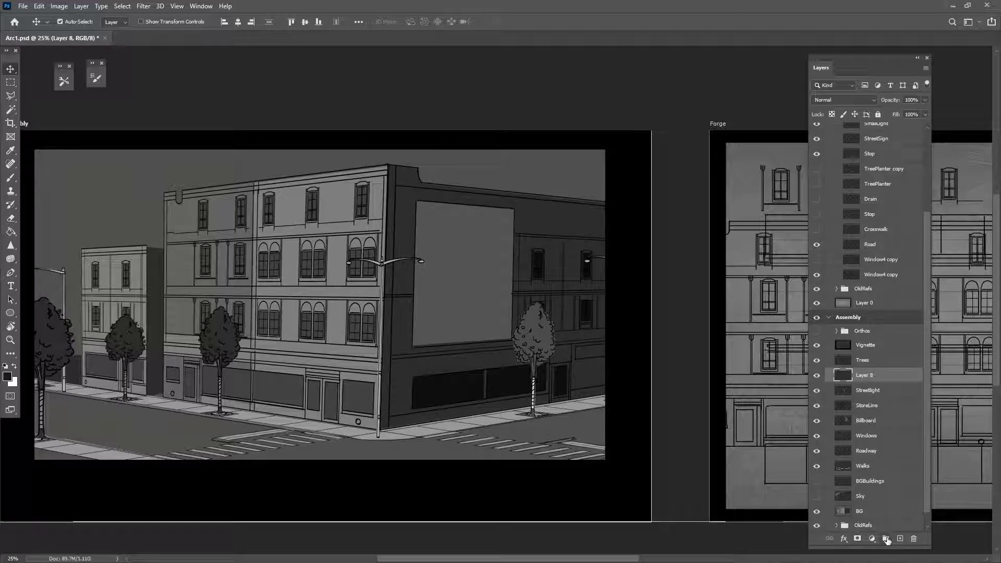
{"action": "left_click", "coordinate": [62, 85]}
{"action": "key", "text": "b"}
{"action": "left_click", "coordinate": [100, 206]}
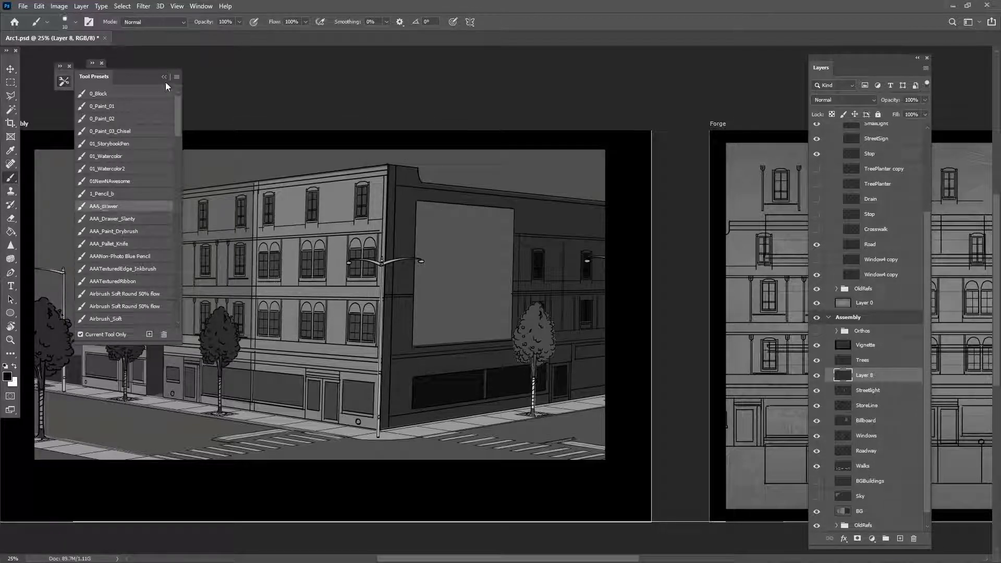
Set the foreground color to bright green, hex 25ff01, for drawing guide lines.
{"action": "left_click", "coordinate": [7, 377]}
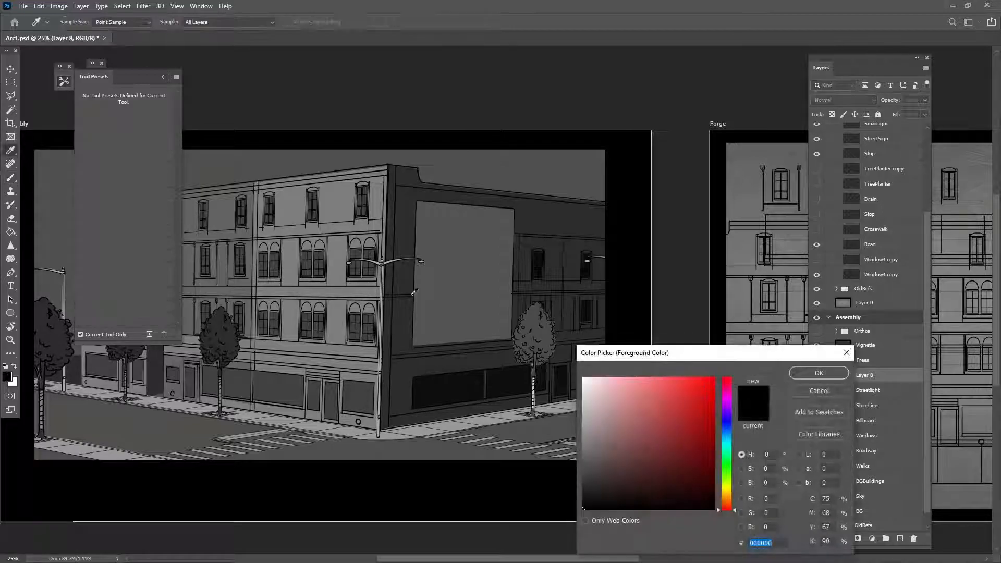
{"action": "left_click", "coordinate": [728, 473]}
{"action": "left_click", "coordinate": [713, 379]}
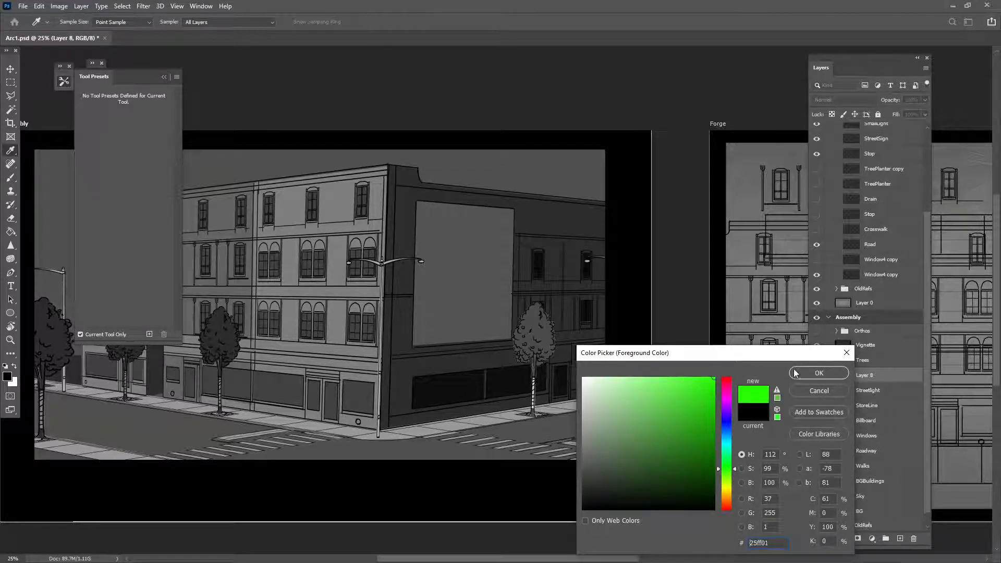
{"action": "left_click", "coordinate": [819, 372]}
{"action": "left_click", "coordinate": [164, 77]}
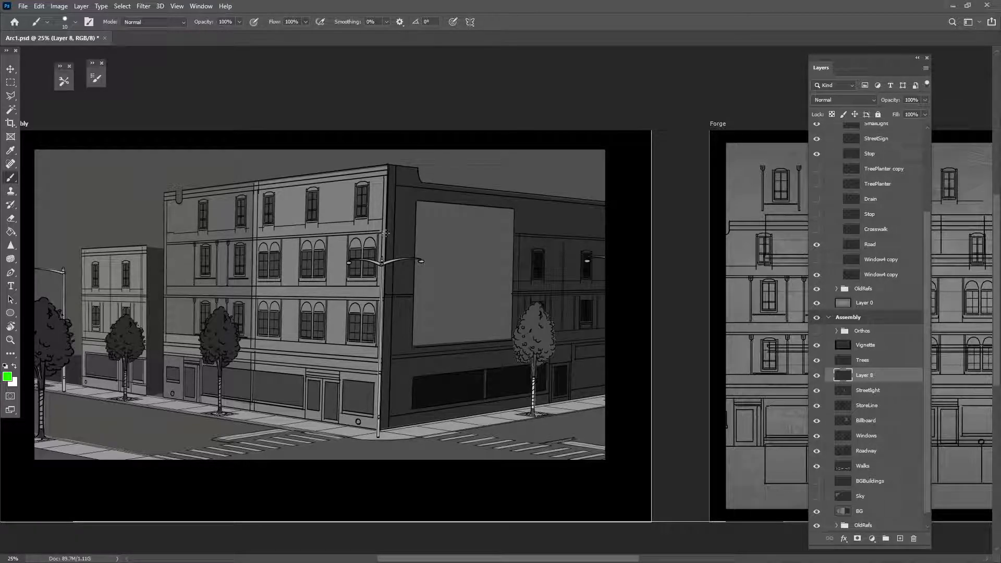
Draw straight green perspective lines across the street-facing facades along the low roofline, sidewalk base, storefront ledge and lower window tops.
{"action": "left_click", "coordinate": [83, 249], "text": "shift"}
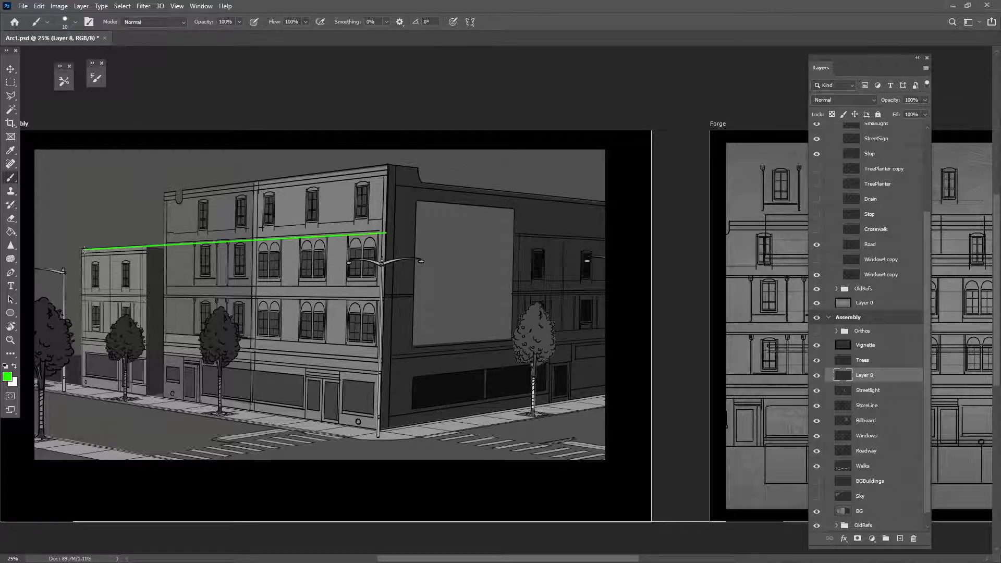
{"action": "left_click", "coordinate": [80, 385], "text": "shift"}
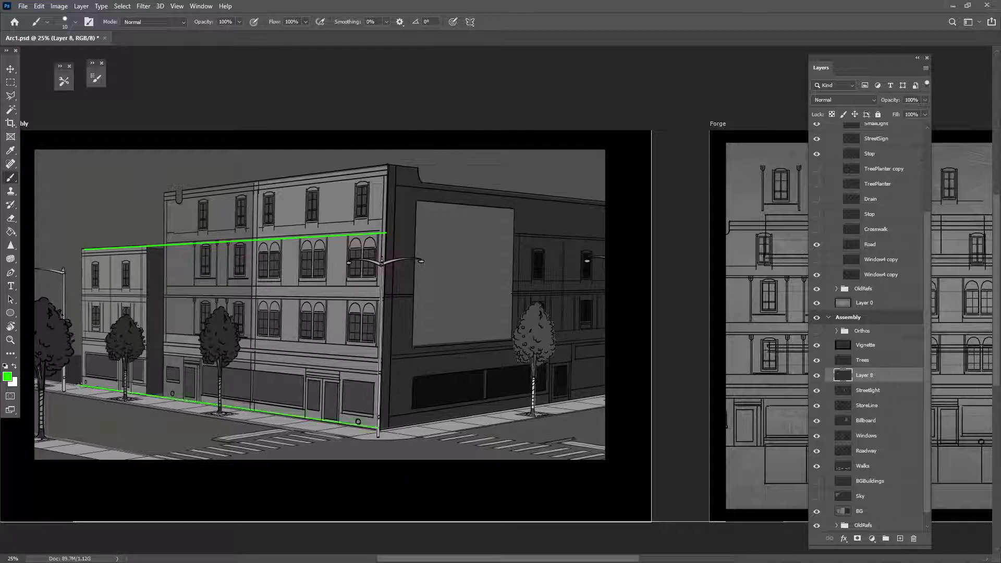
{"action": "left_click", "coordinate": [380, 362], "text": "shift"}
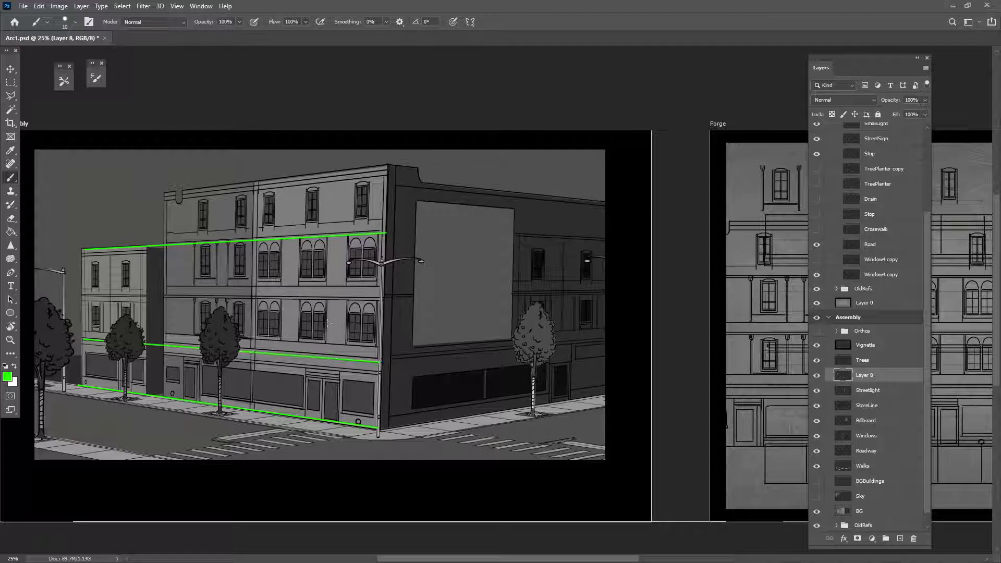
{"action": "left_click", "coordinate": [90, 308], "text": "shift"}
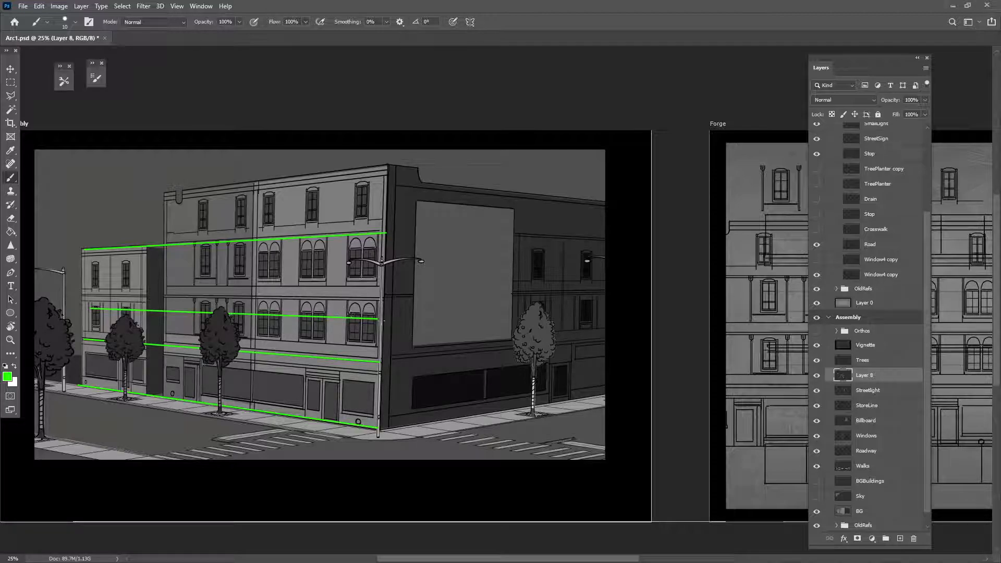
Draw three straight green perspective lines across the shaded side wall, including its roofline, and delete the guide layer.
{"action": "left_click", "coordinate": [604, 306], "text": "shift"}
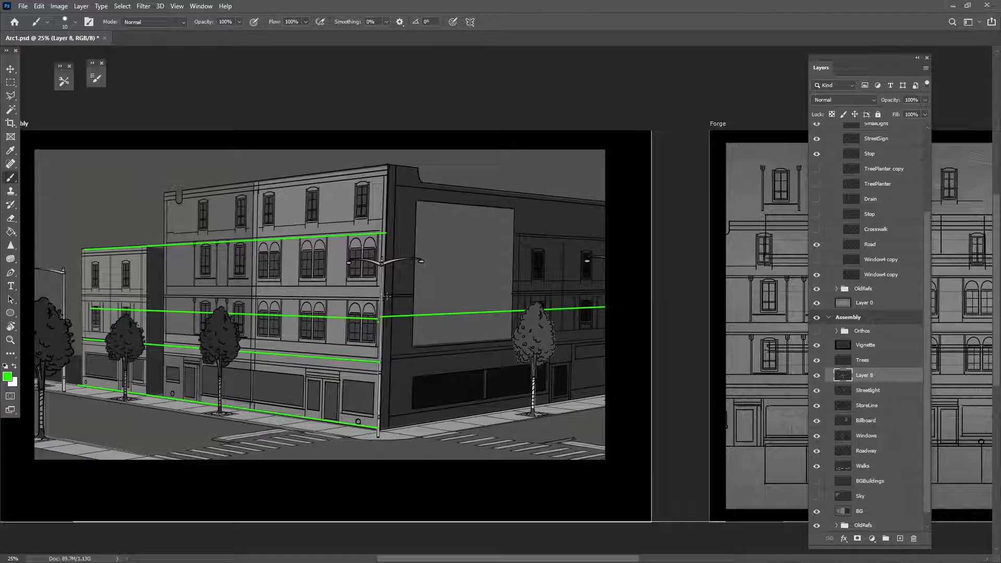
{"action": "left_click", "coordinate": [607, 290], "text": "shift"}
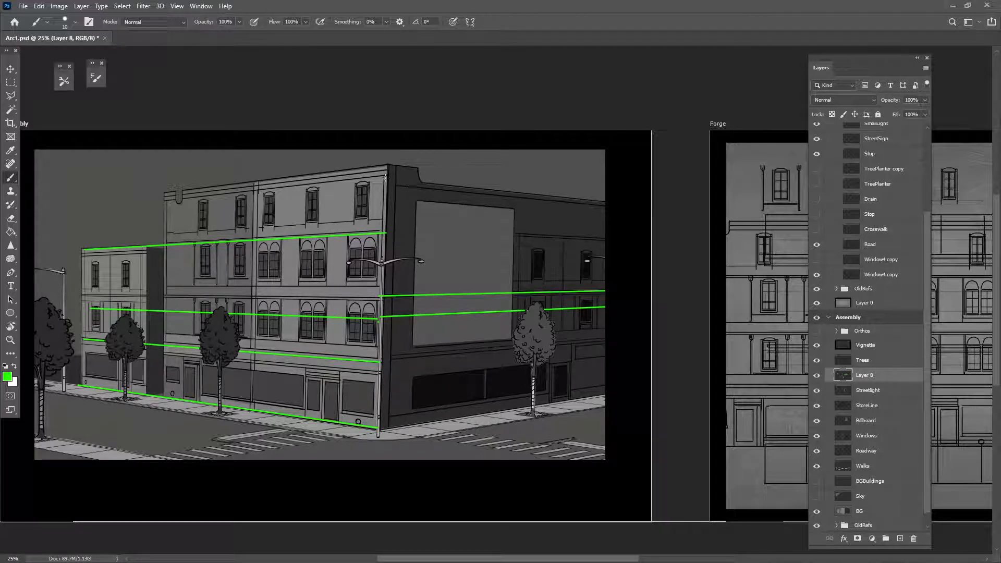
{"action": "left_click", "coordinate": [608, 200], "text": "shift"}
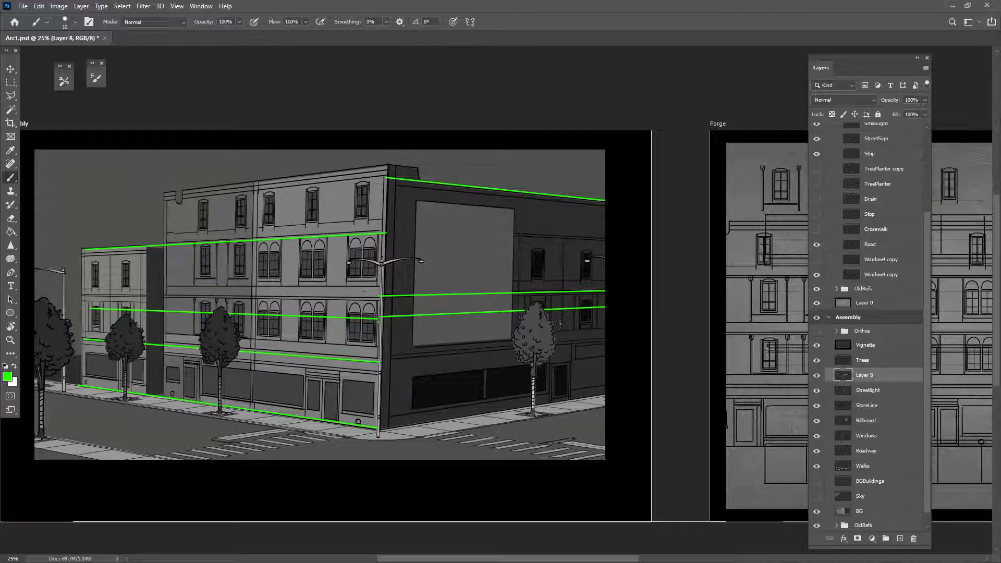
{"action": "left_click_drag", "start_coordinate": [889, 383], "coordinate": [914, 538]}
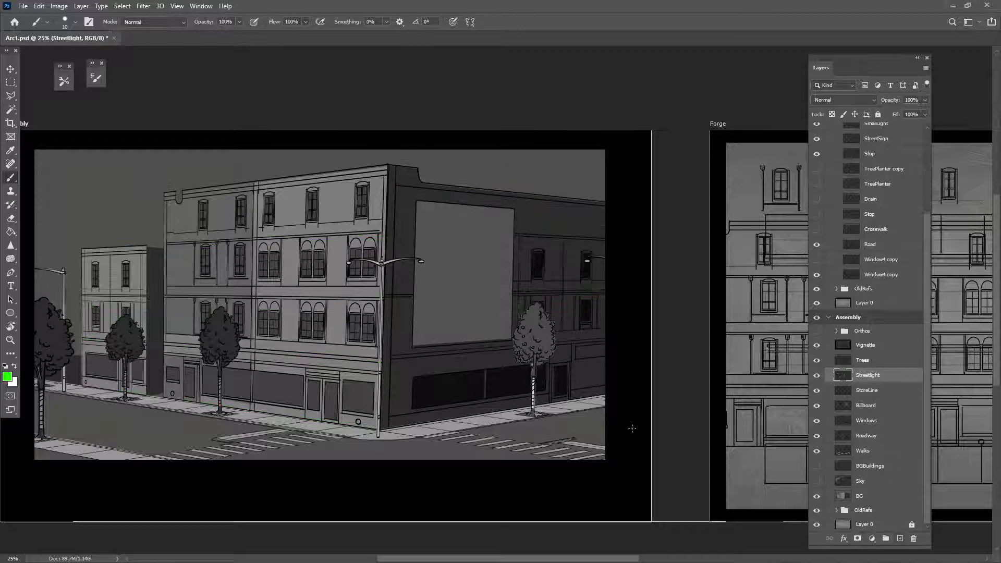
Preview the BGBuildings and Sky layers in the Assembly scene and hide both again.
{"action": "left_click", "coordinate": [9, 71]}
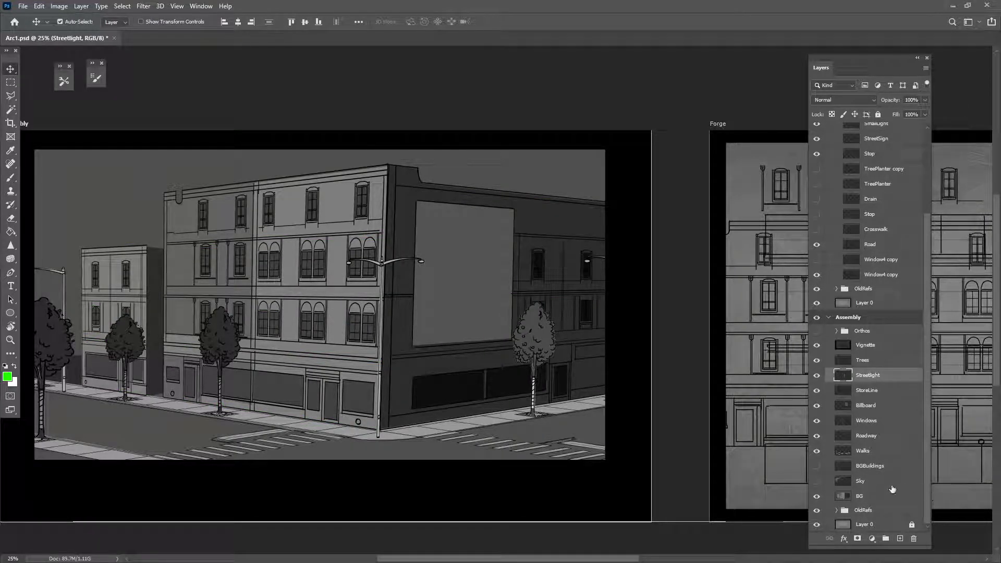
{"action": "left_click", "coordinate": [816, 466]}
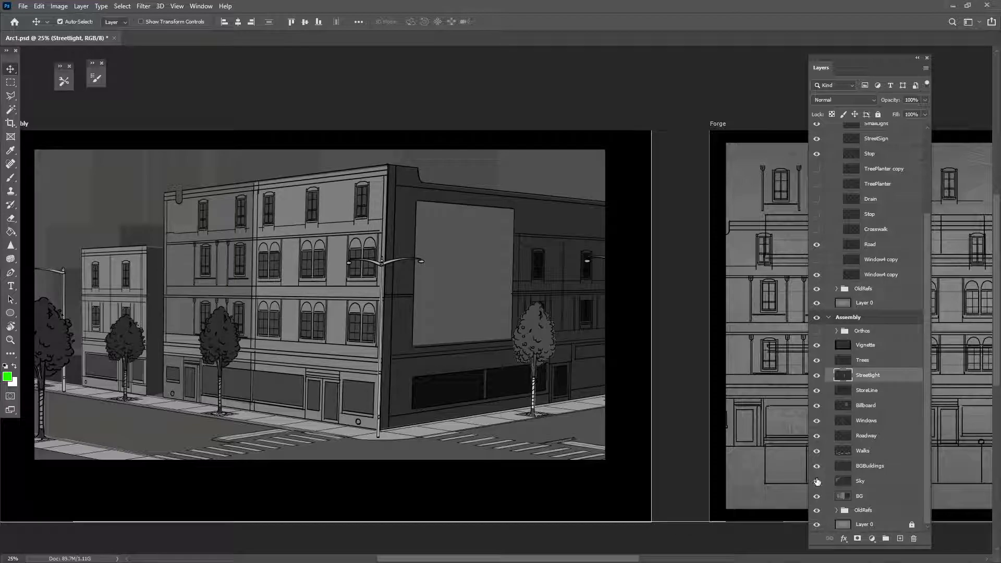
{"action": "left_click", "coordinate": [817, 481]}
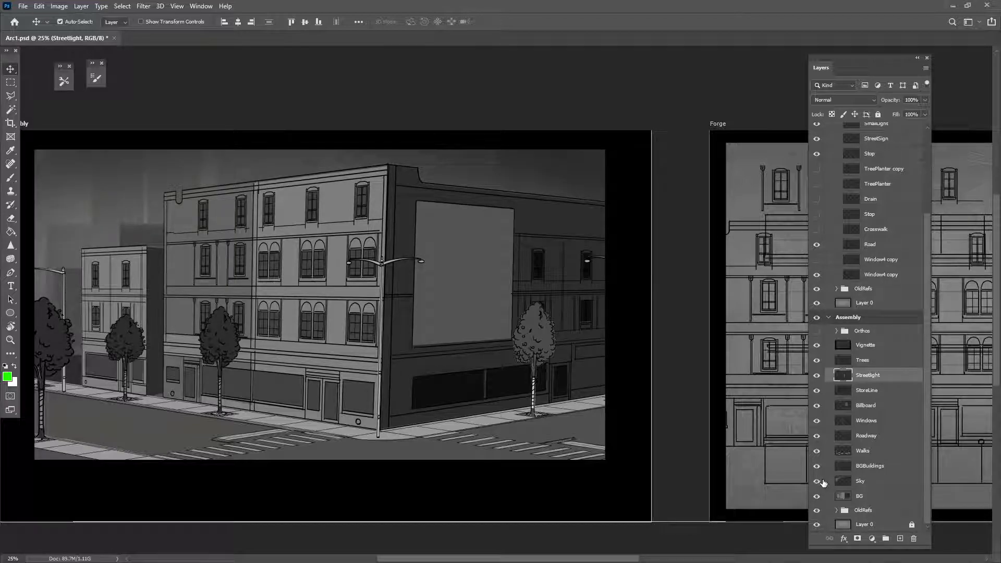
{"action": "left_click_drag", "start_coordinate": [816, 482], "coordinate": [816, 466]}
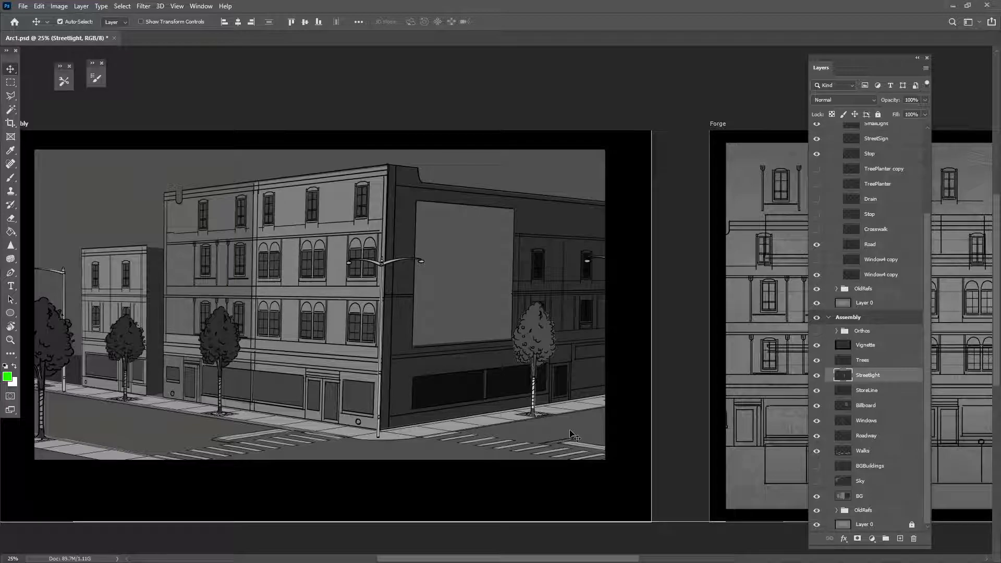
Select the empty sky area around the buildings on the BG layer with the Magic Wand.
{"action": "left_click", "coordinate": [20, 109]}
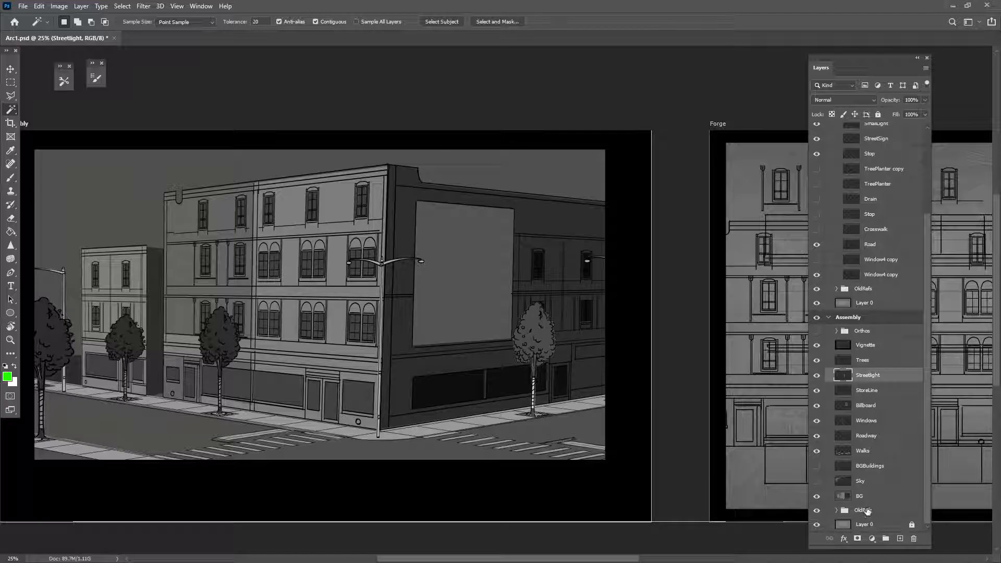
{"action": "left_click", "coordinate": [886, 497]}
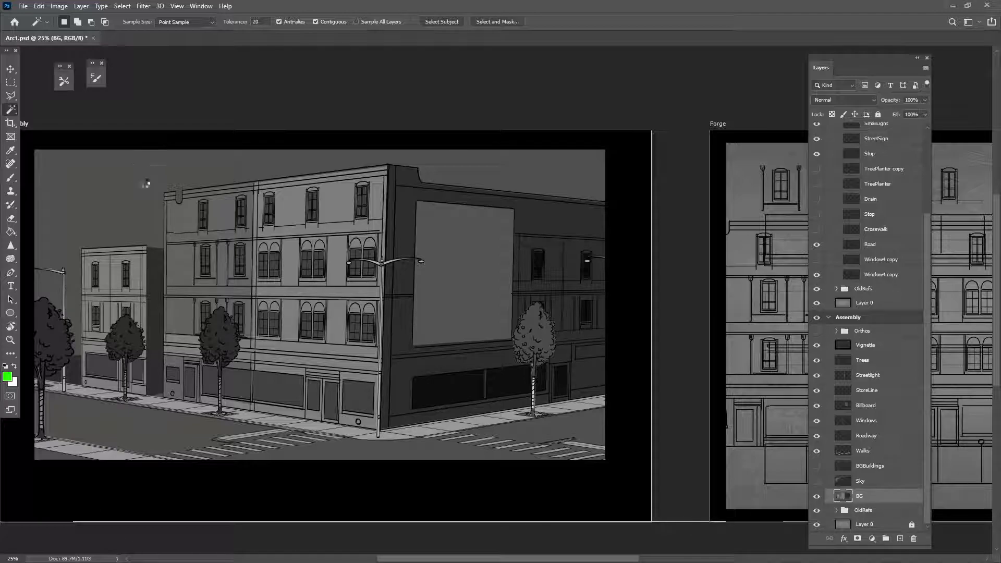
{"action": "left_click", "coordinate": [145, 184]}
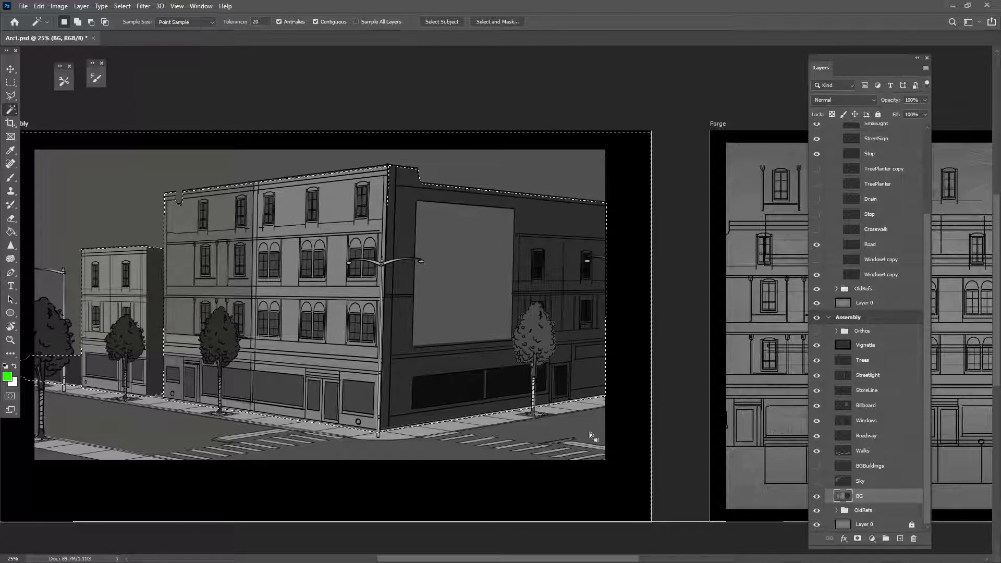
Try a green block shape above the low building using the 0_Block brush preset, and undo it.
{"action": "left_click", "coordinate": [17, 177]}
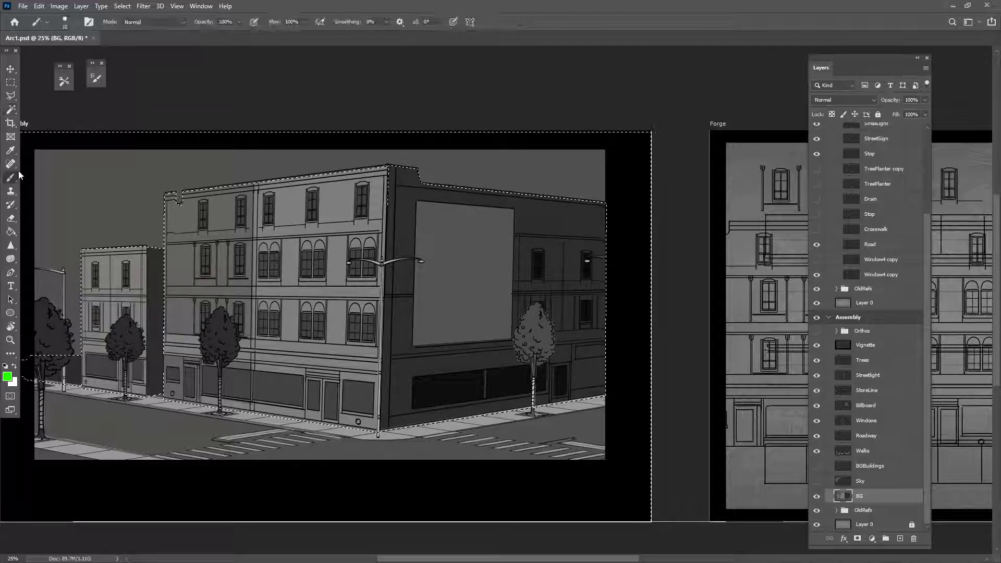
{"action": "left_click", "coordinate": [96, 77]}
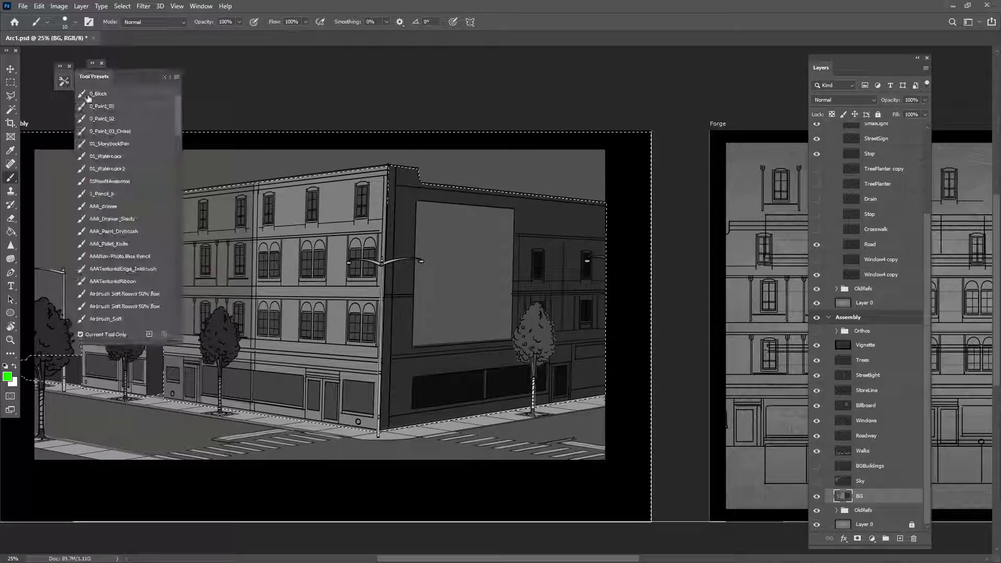
{"action": "left_click", "coordinate": [134, 94]}
{"action": "left_click", "coordinate": [164, 79]}
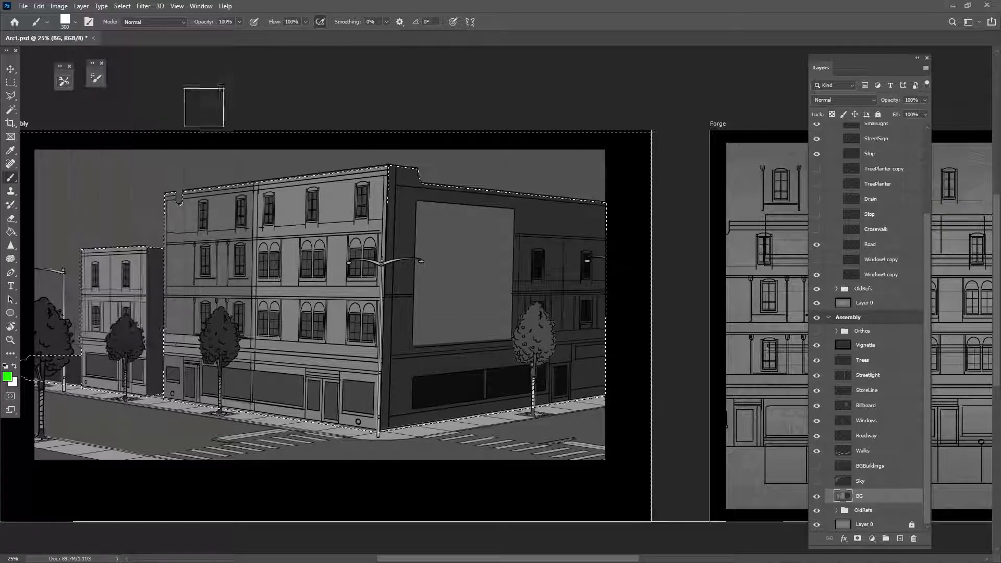
{"action": "left_click_drag", "start_coordinate": [111, 193], "coordinate": [133, 313]}
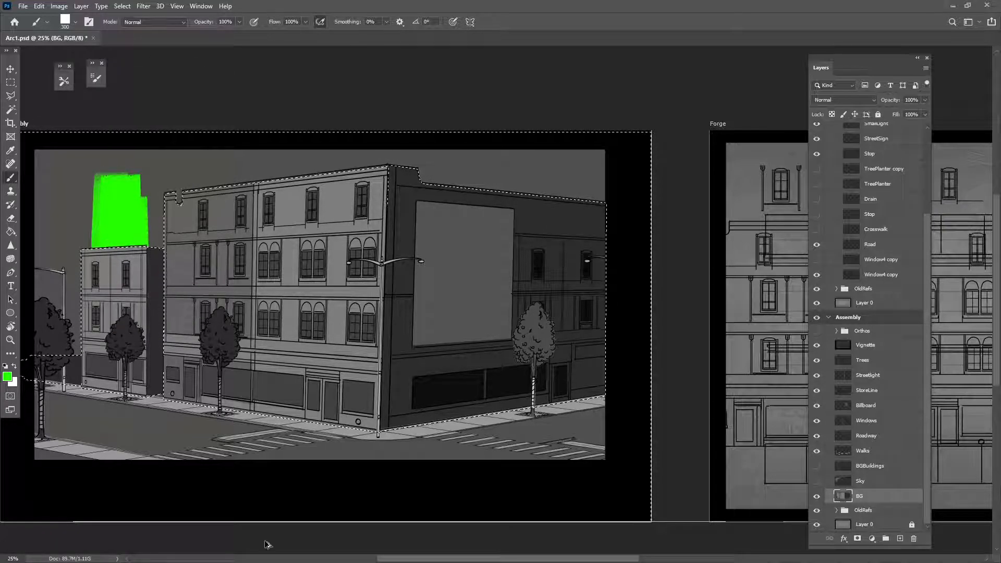
{"action": "key", "text": "ctrl+z"}
Sample the dark gray of the side wall's storefront window, add a new layer above BG, and enlarge the brush.
{"action": "left_click", "coordinate": [460, 380], "text": "alt"}
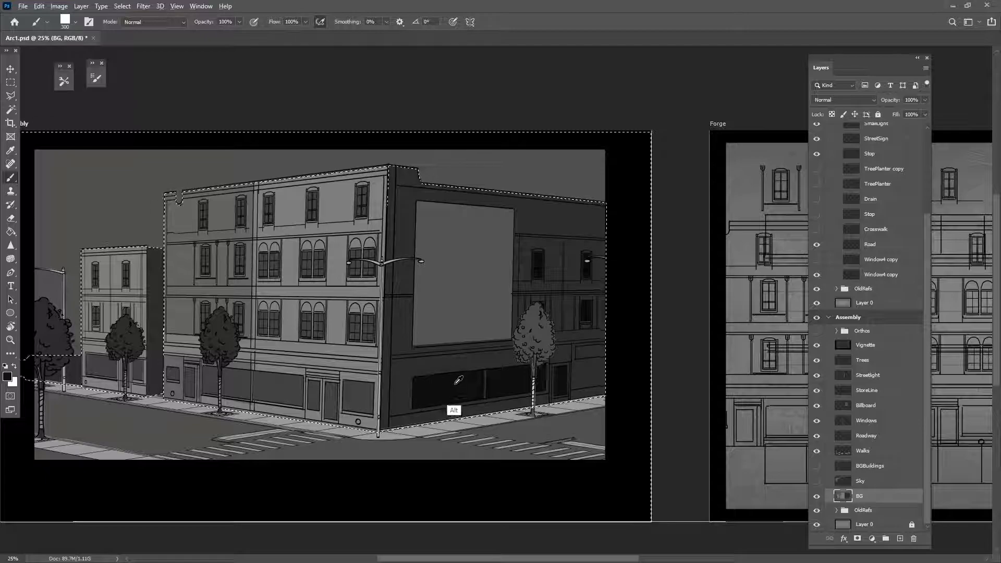
{"action": "left_click", "coordinate": [900, 540]}
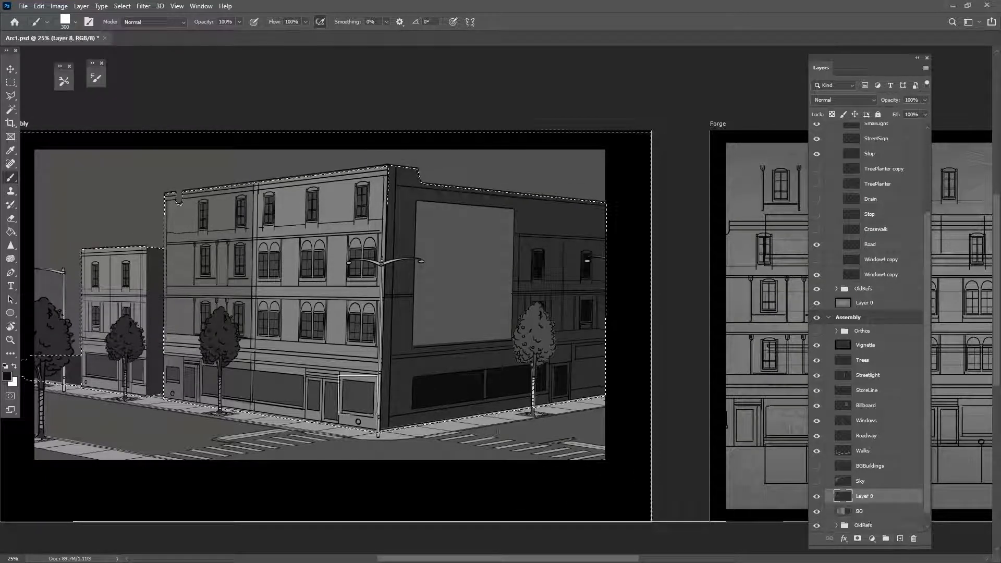
{"action": "key", "text": "bracketright"}
{"action": "key", "text": "bracketright"}
{"action": "key", "text": "bracketright"}
{"action": "key", "text": "bracketright"}
{"action": "key", "text": "bracketright"}
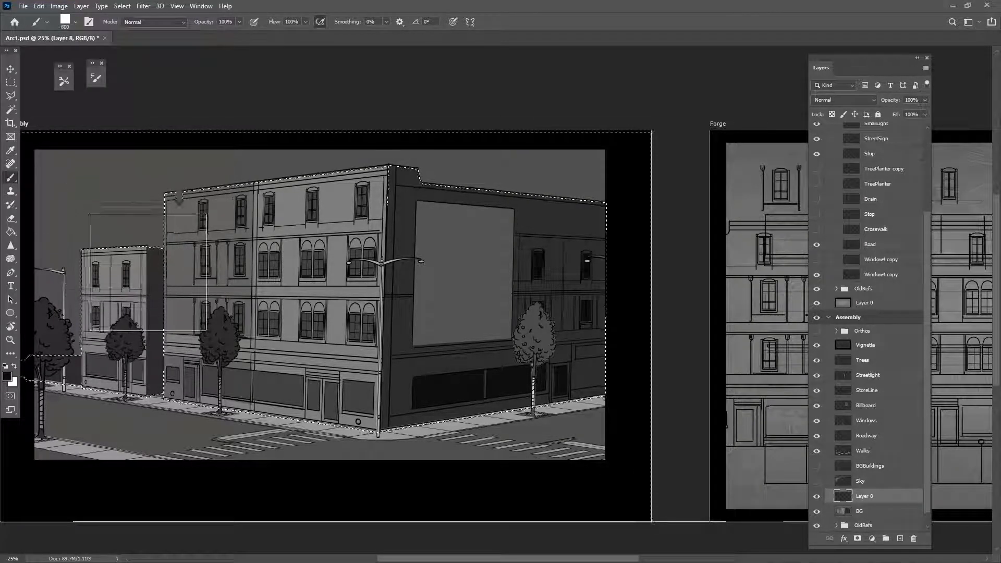
Try dark gray vertical strokes for a background tower behind the low building, undoing each one.
{"action": "left_click_drag", "start_coordinate": [125, 186], "coordinate": [125, 290]}
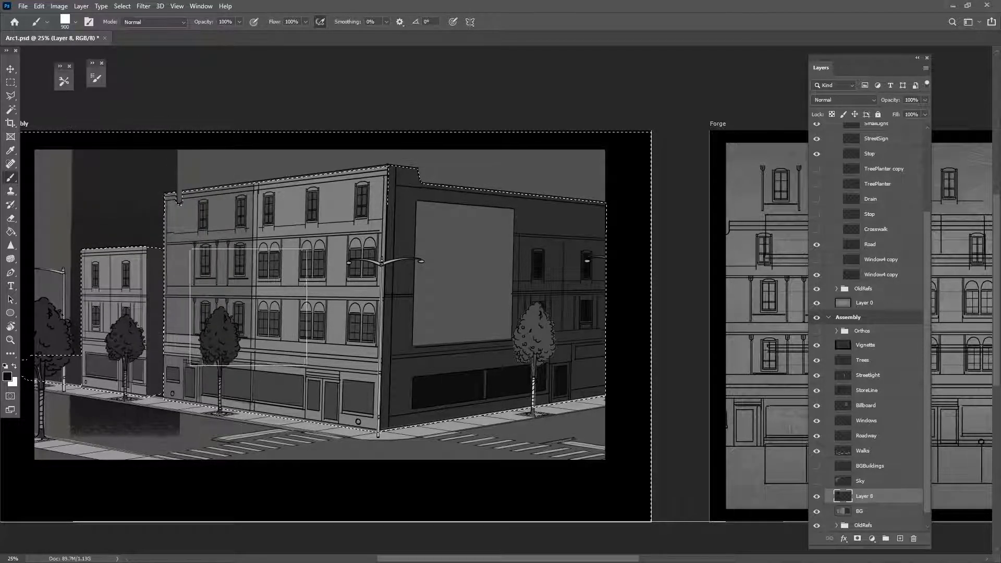
{"action": "key", "text": "ctrl+alt+z"}
{"action": "left_click_drag", "start_coordinate": [140, 364], "coordinate": [139, 181]}
{"action": "key", "text": "ctrl+alt+z"}
{"action": "left_click_drag", "start_coordinate": [143, 333], "coordinate": [136, 152]}
{"action": "key", "text": "ctrl+alt+z"}
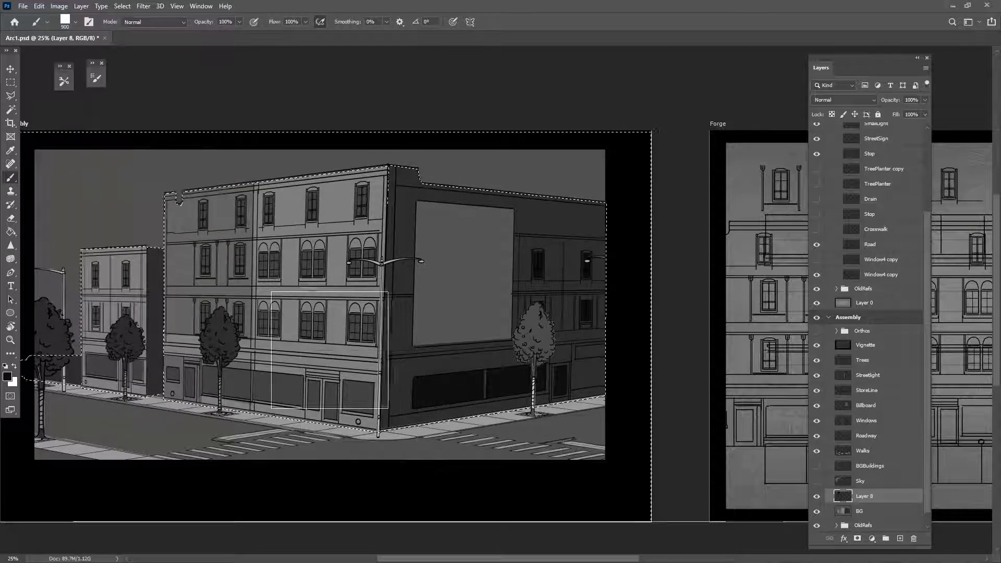
Try lighter gray background building shapes behind the low building and the main roofline, and undo them.
{"action": "left_click", "coordinate": [122, 180], "text": "shift"}
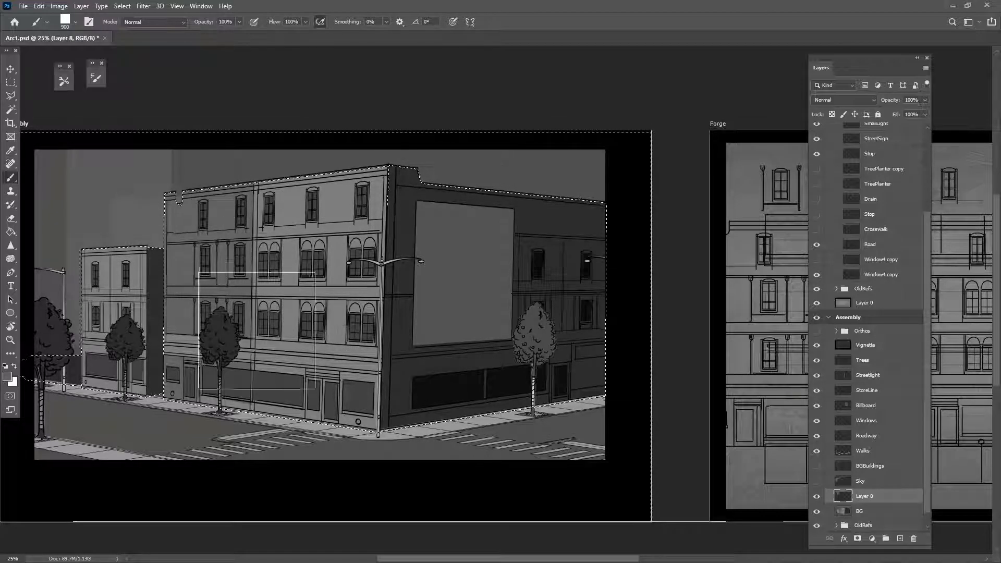
{"action": "left_click", "coordinate": [231, 224]}
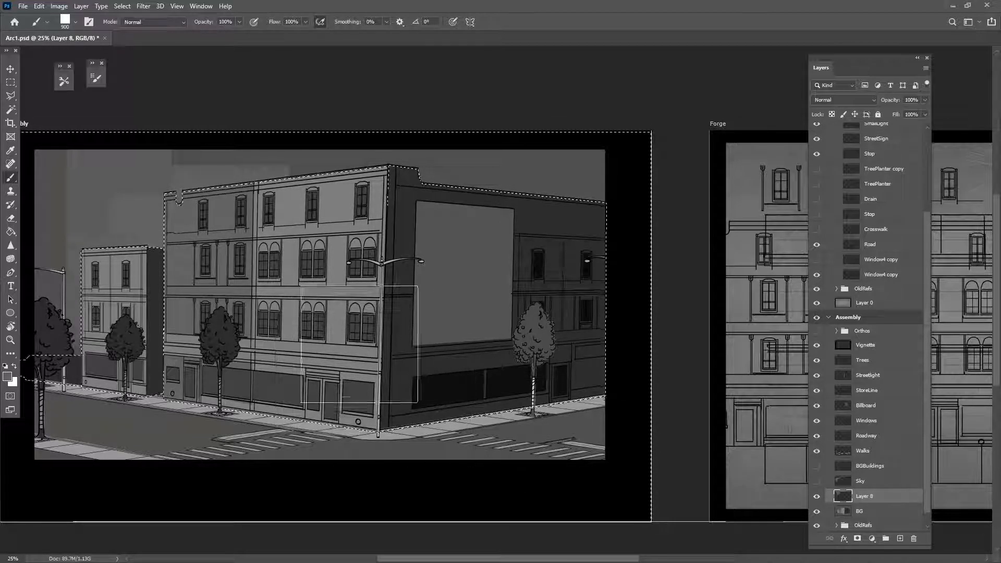
{"action": "key", "text": "ctrl+z"}
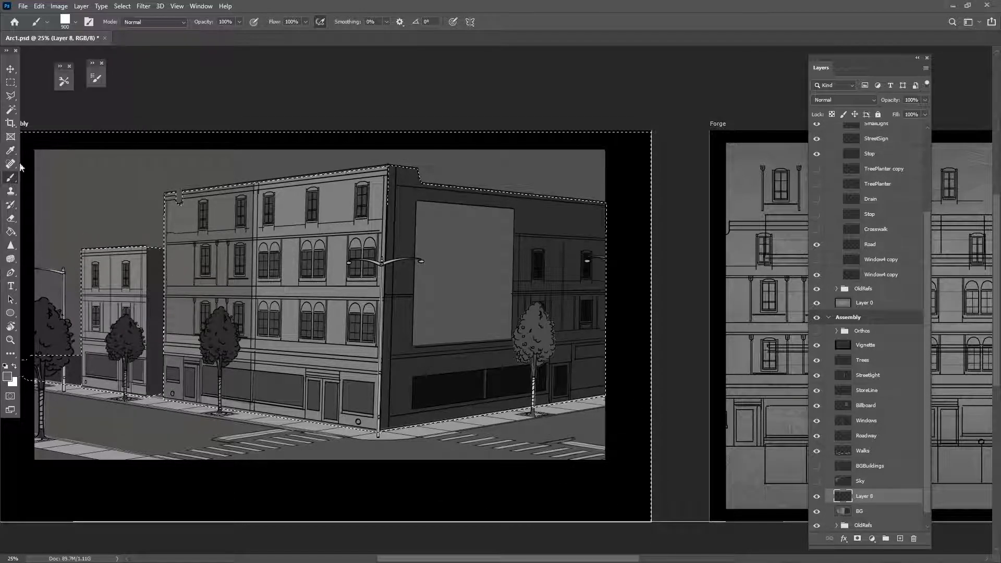
Airbrush a dark-to-light gray sky gradient around the buildings with the Airbrush_Soft preset at size 900, and merge it into BG.
{"action": "left_click", "coordinate": [96, 78]}
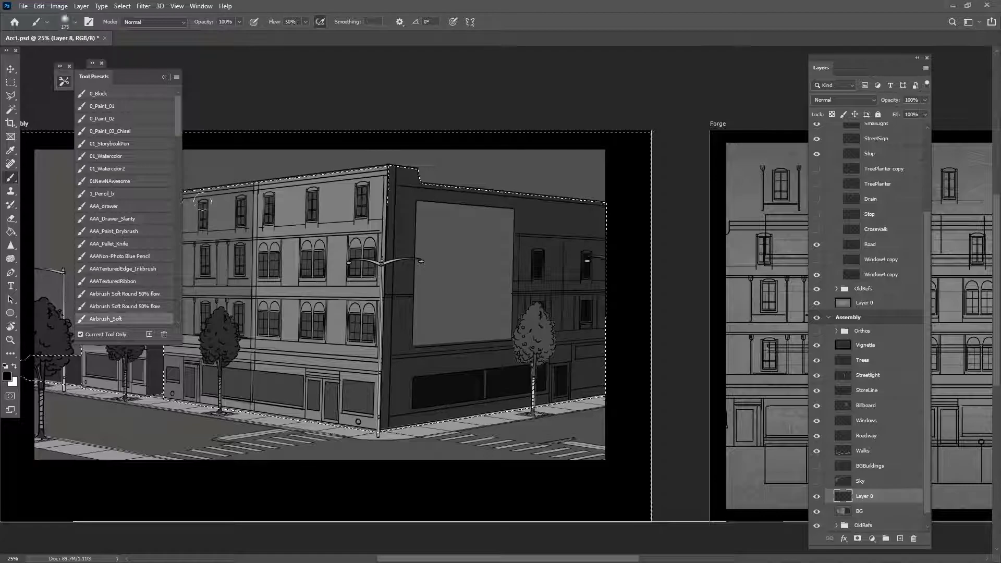
{"action": "left_click", "coordinate": [164, 77]}
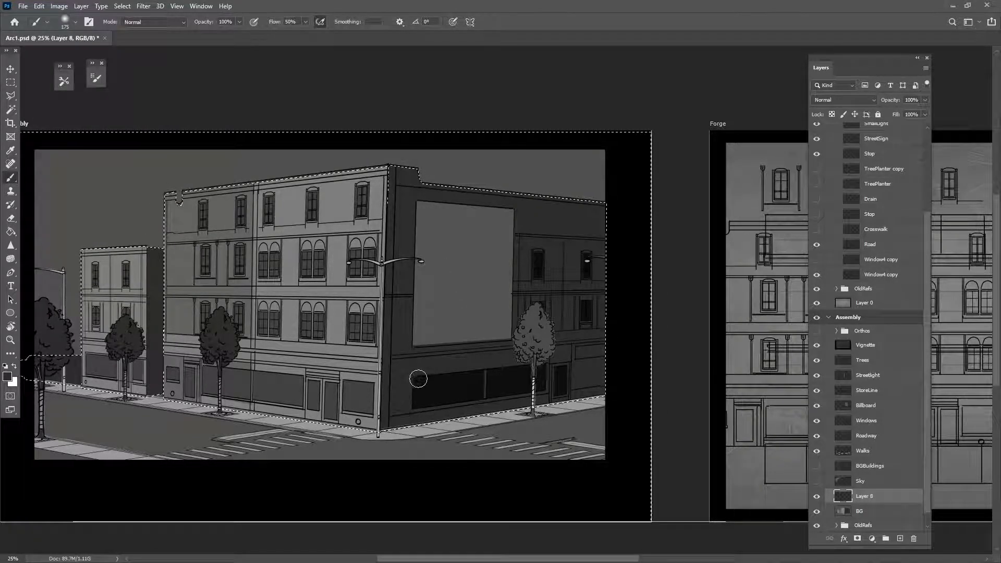
{"action": "key", "text": "bracketright"}
{"action": "key", "text": "bracketright"}
{"action": "key", "text": "bracketright"}
{"action": "key", "text": "bracketright"}
{"action": "key", "text": "bracketright"}
{"action": "key", "text": "bracketright"}
{"action": "key", "text": "bracketright"}
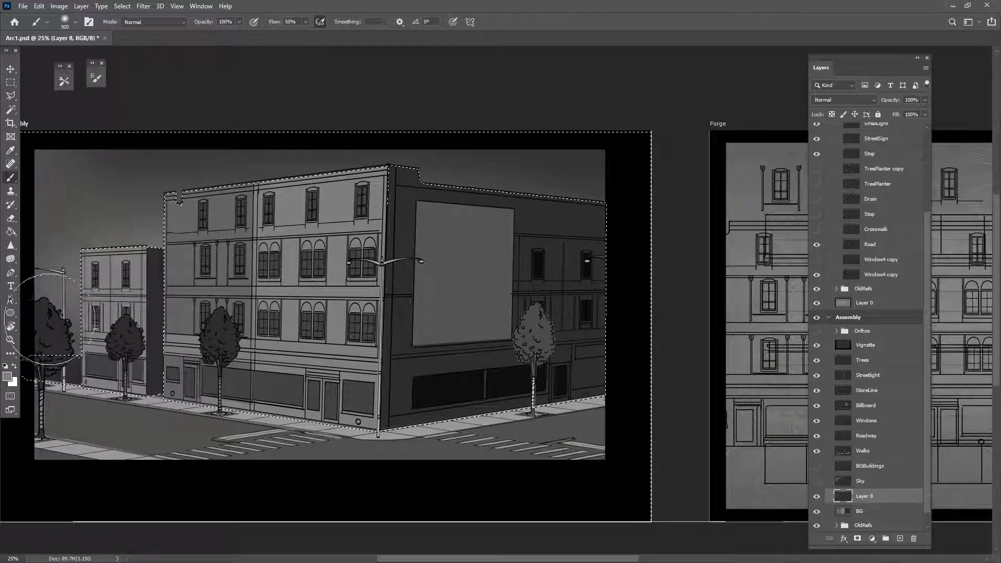
{"action": "key", "text": "ctrl+e"}
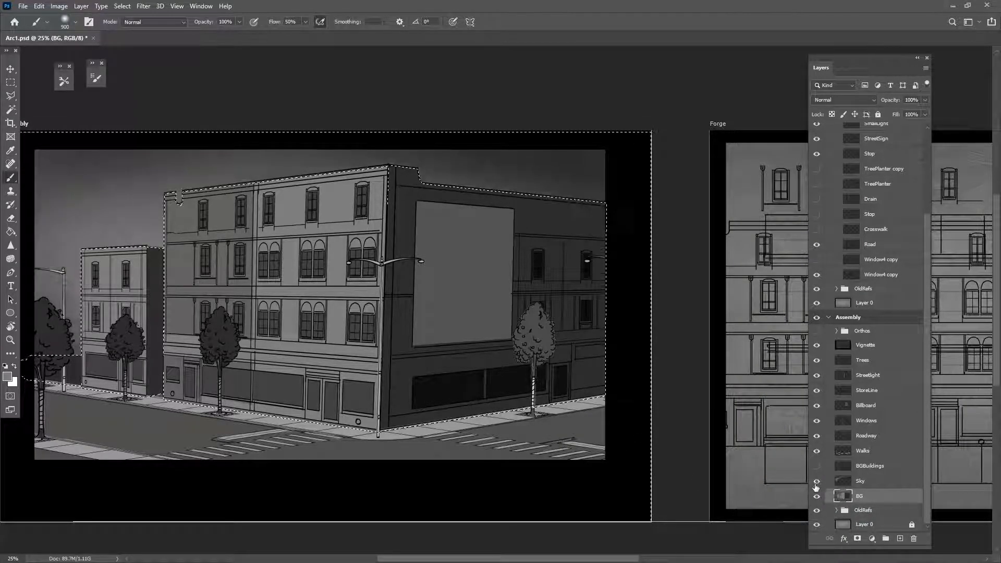
Make the prepared Sky and BGBuildings layers visible and clear the sky selection.
{"action": "left_click", "coordinate": [818, 467]}
{"action": "left_click", "coordinate": [821, 466]}
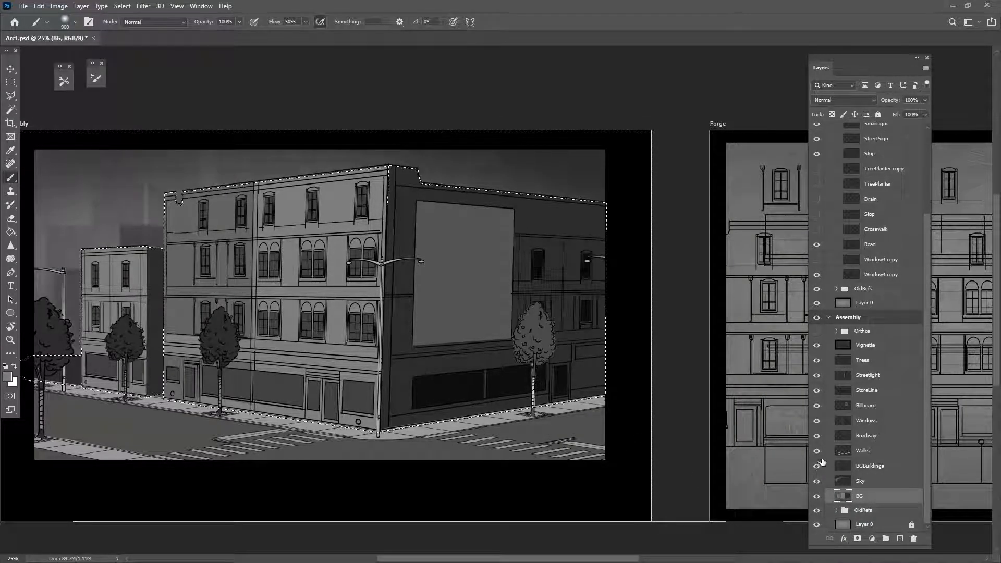
{"action": "key", "text": "ctrl+d"}
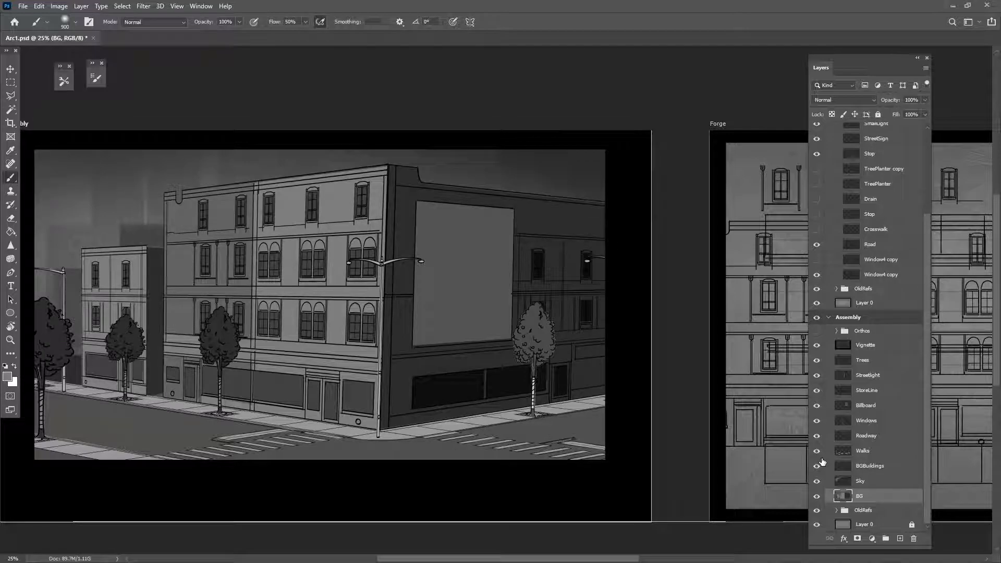